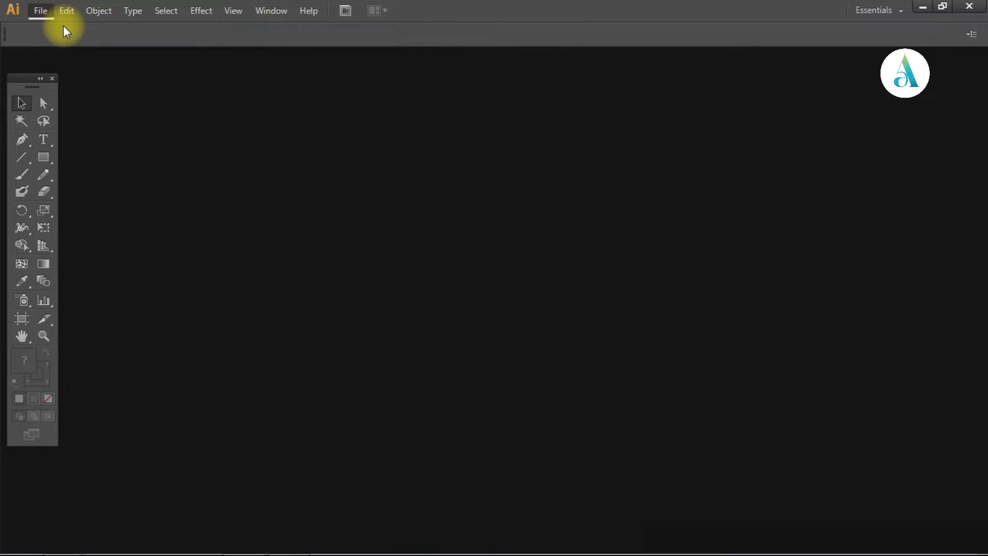
# - Create a CMYK document named "Utsavam Poster A3" with a width of 42 cm and a height of 28 cm
pyautogui.write('Utsa')
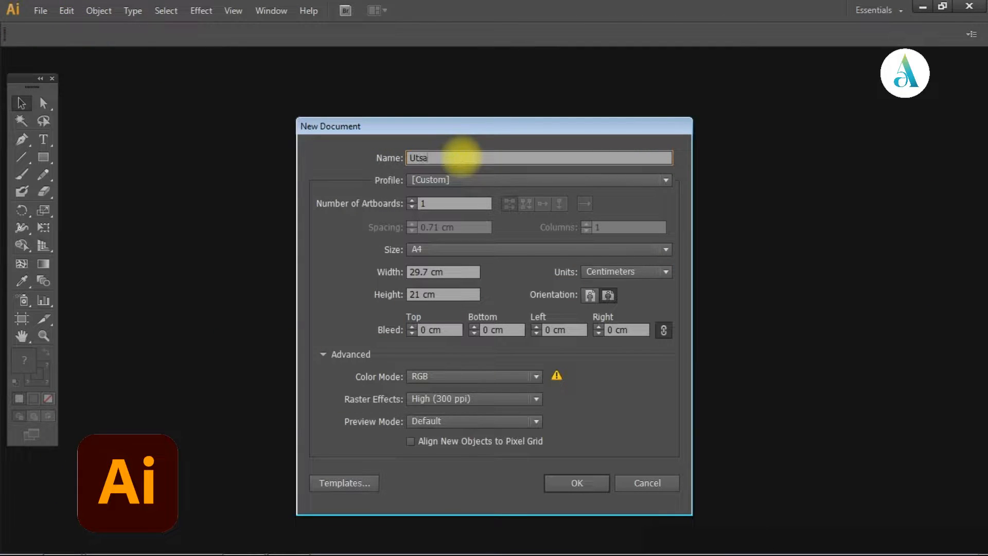
pyautogui.write('vam Poster A3')
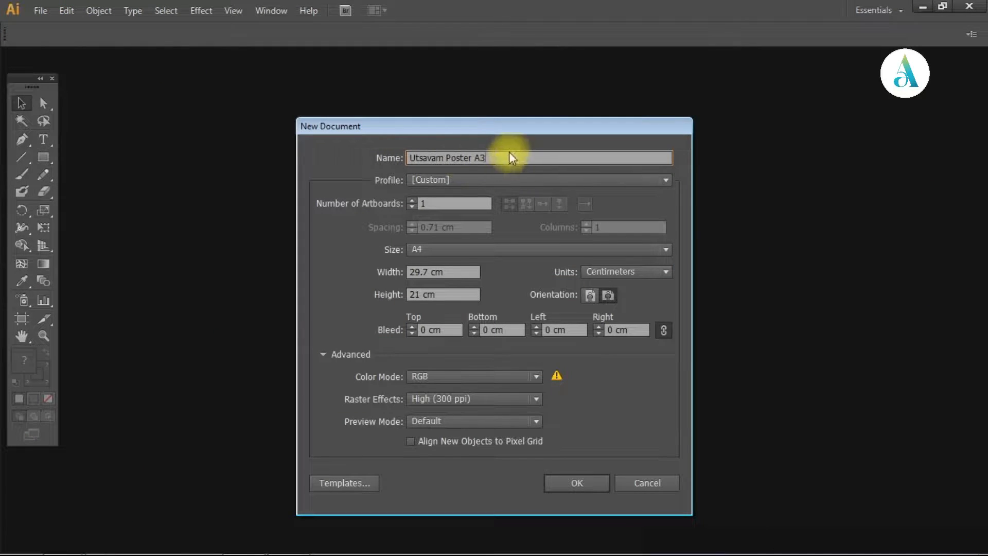
pyautogui.moveTo(429, 272); pyautogui.dragTo(393, 267)
pyautogui.write('42')
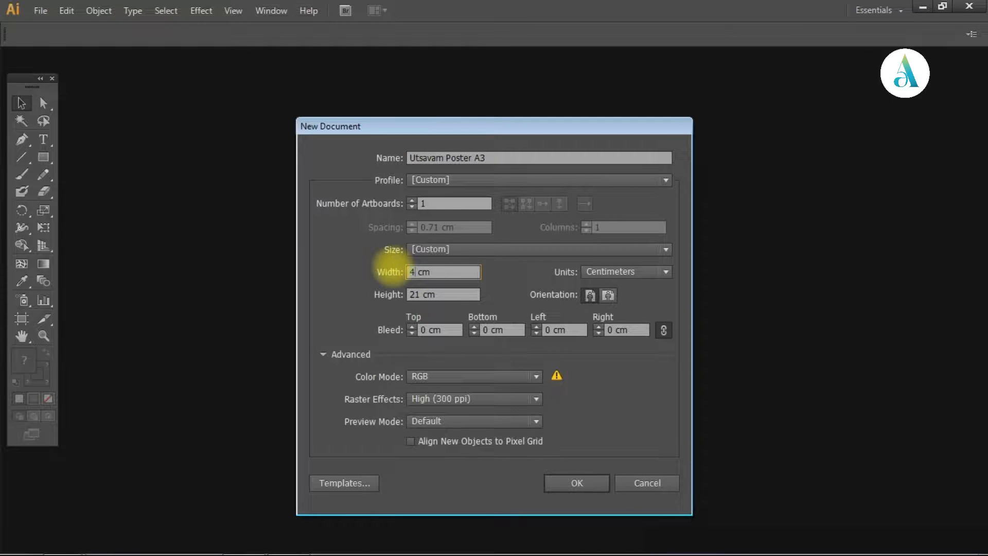
pyautogui.click(423, 292)
pyautogui.write('28')
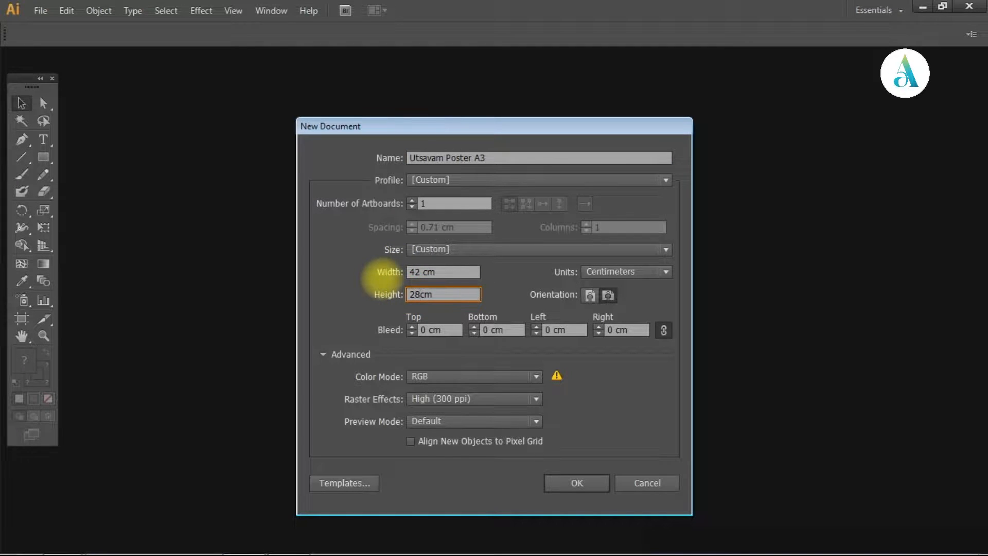
pyautogui.click(490, 375)
pyautogui.click(462, 391)
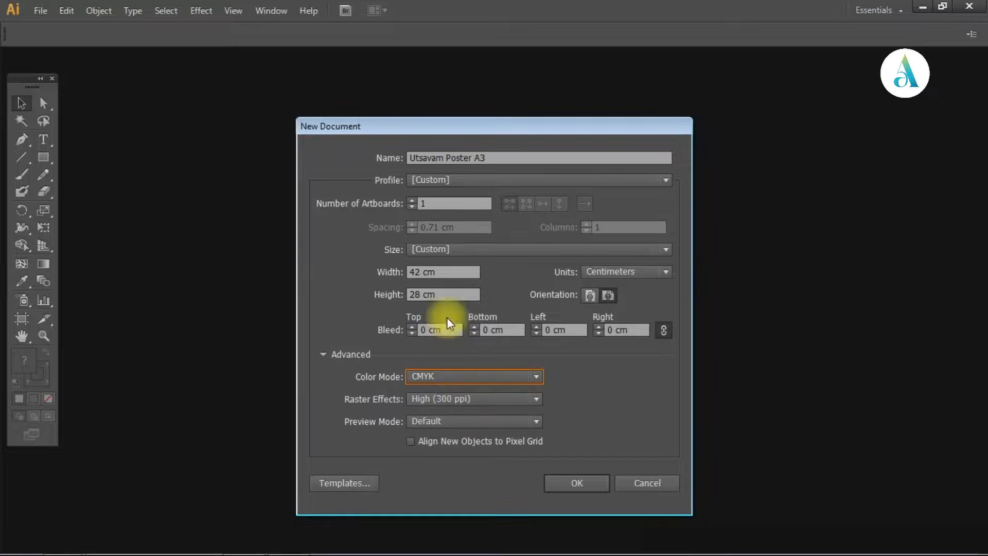
pyautogui.click(566, 482)
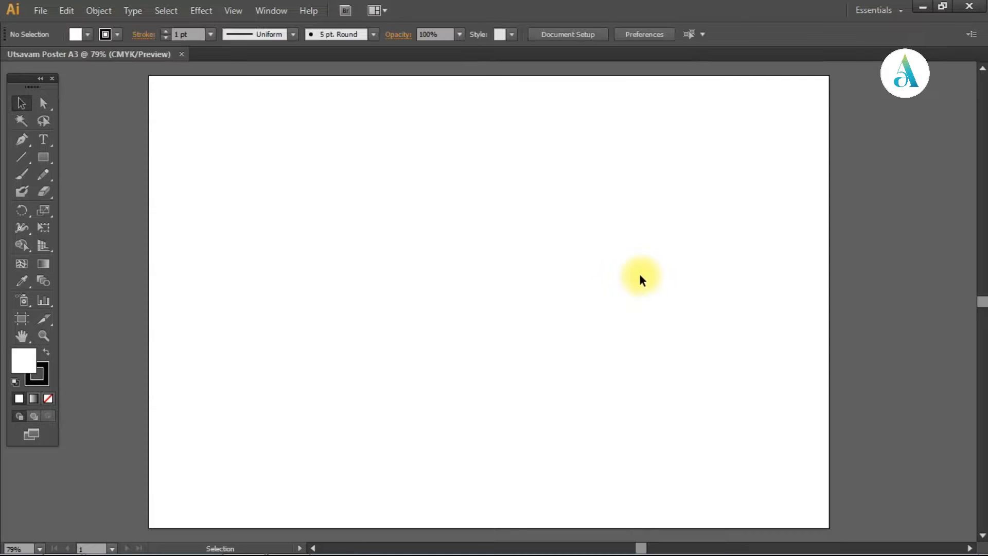
# - Create a rectangle the same size as the artboard by entering its width and height
pyautogui.hotkey('ctrl', '-')
pyautogui.moveTo(650, 293); pyautogui.dragTo(653, 283)
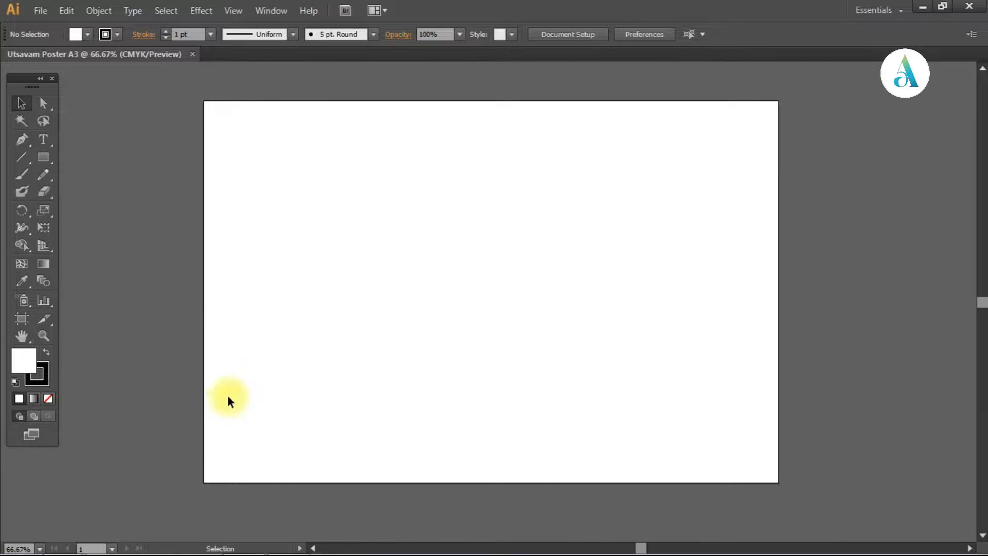
pyautogui.click(260, 144)
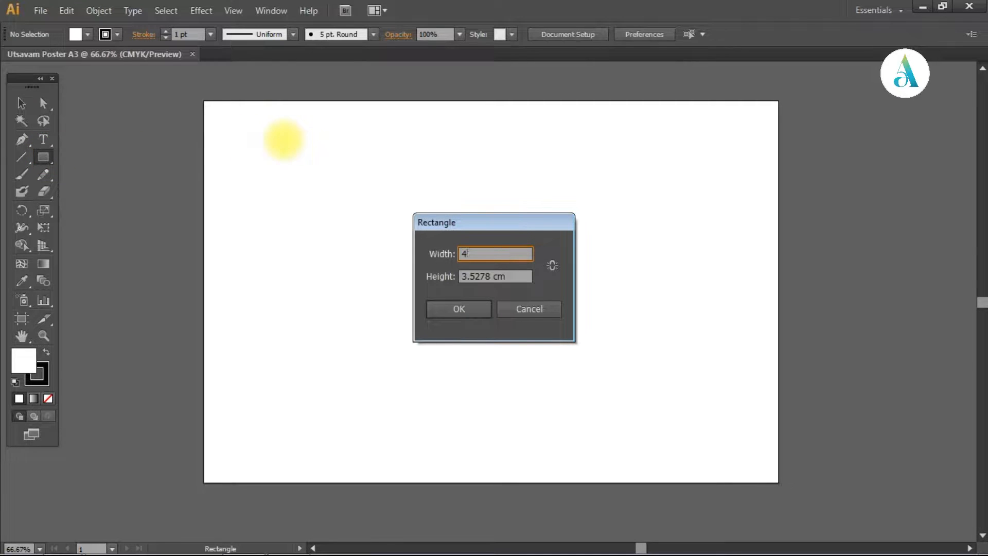
pyautogui.click(478, 313)
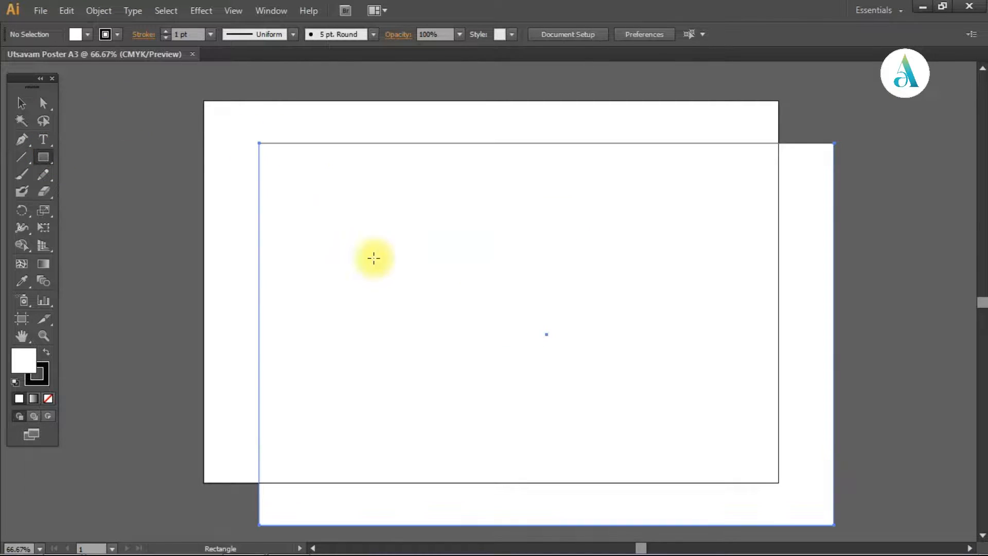
# - Remove the rectangle's fill and center it horizontally and vertically on the artboard
pyautogui.click(48, 399)
pyautogui.click(21, 103)
pyautogui.click(603, 40)
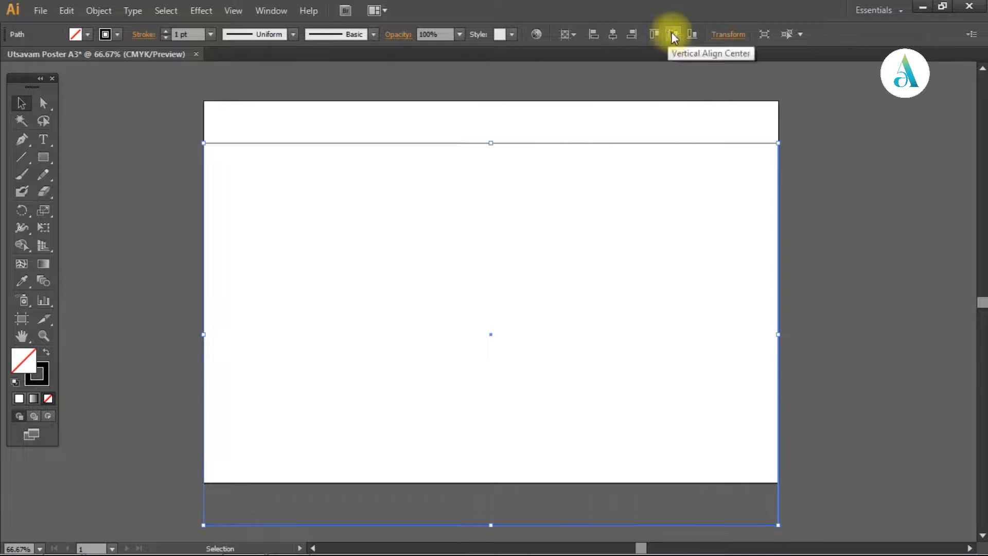
pyautogui.click(671, 33)
# - Offset the rectangle's path by -1 cm to make an inner margin frame
pyautogui.click(106, 10)
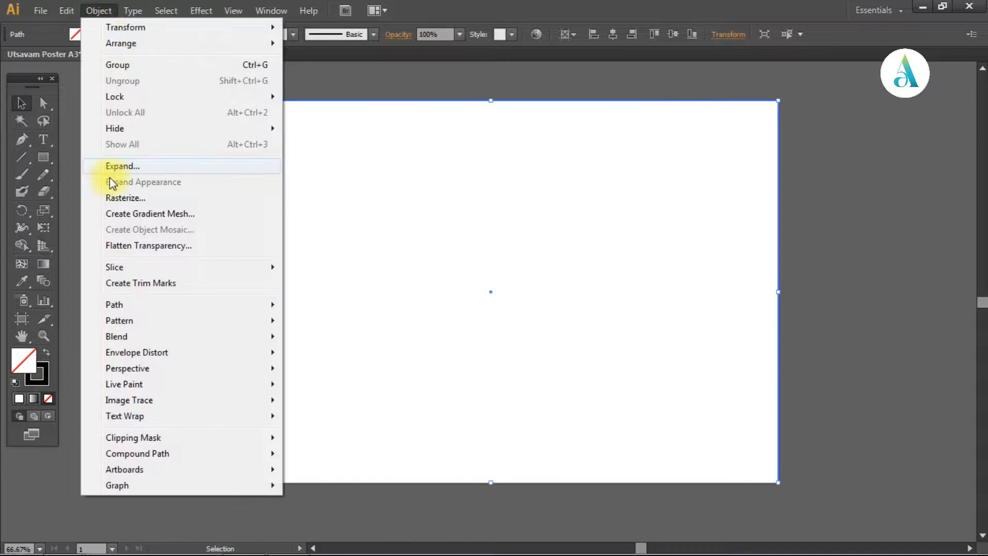
pyautogui.moveTo(172, 306)
pyautogui.click(355, 354)
pyautogui.moveTo(535, 219); pyautogui.dragTo(672, 206)
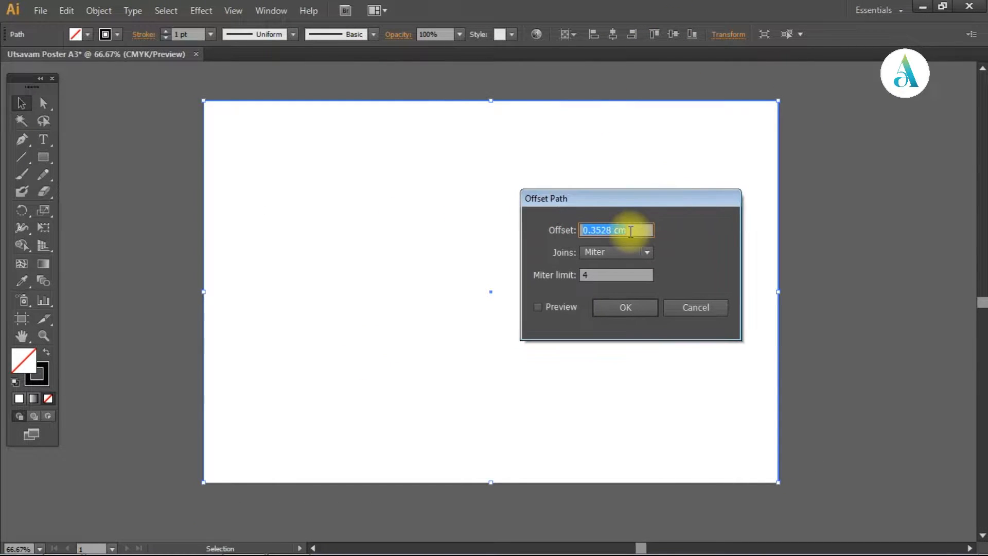
pyautogui.write('-1')
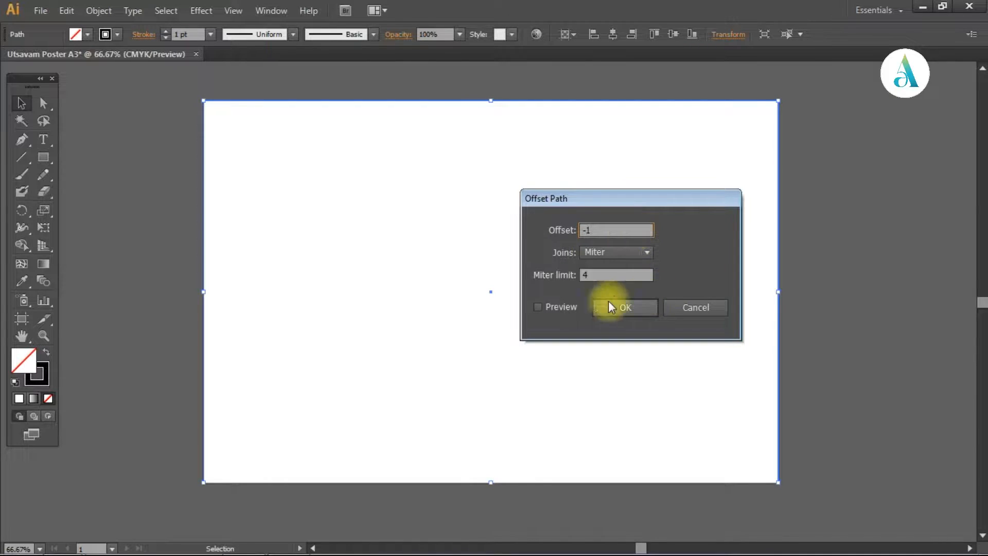
pyautogui.click(538, 307)
pyautogui.click(623, 307)
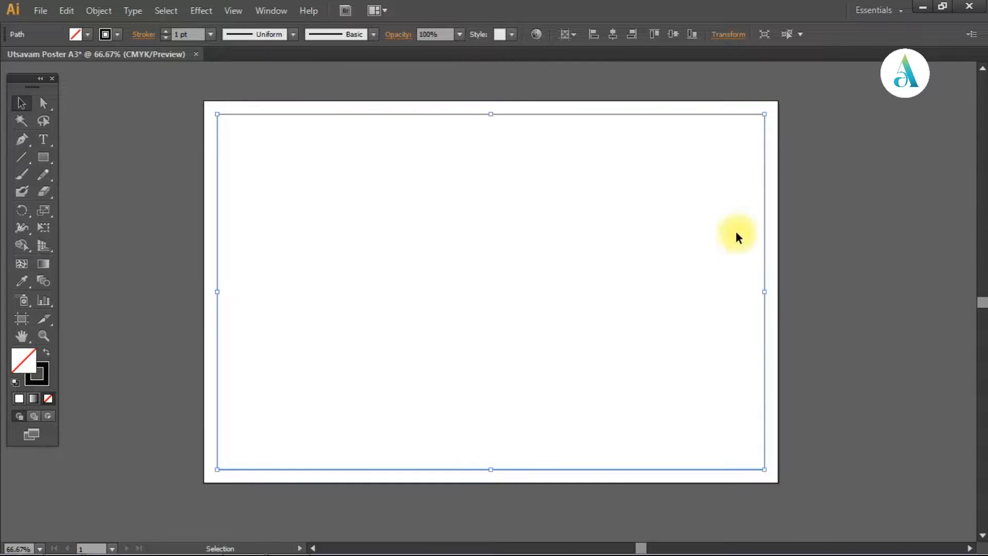
# - Convert the inner offset rectangle into guides that mark the poster's margins
pyautogui.rightClick(806, 177)
pyautogui.click(856, 346)
pyautogui.moveTo(772, 129); pyautogui.dragTo(771, 126)
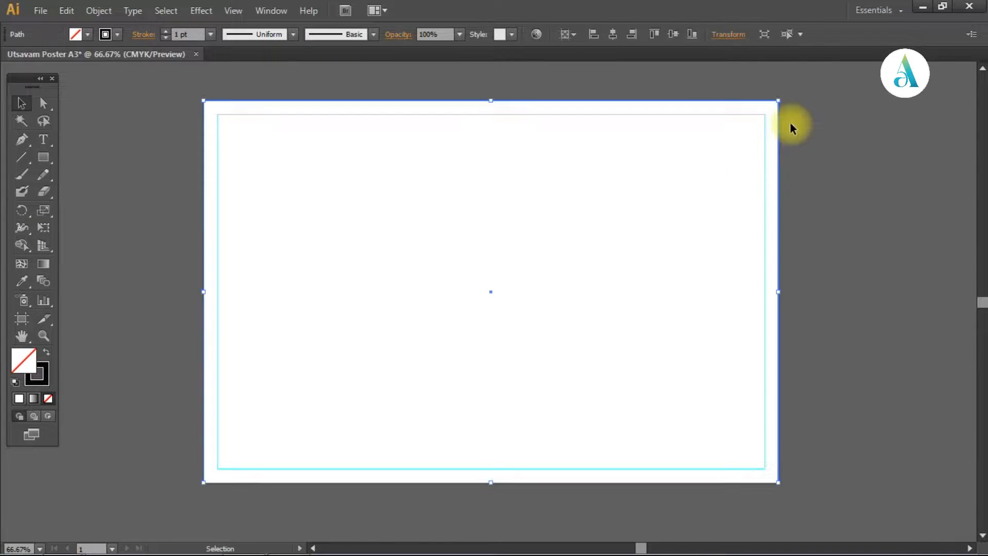
pyautogui.click(789, 122)
pyautogui.moveTo(594, 239); pyautogui.dragTo(589, 249)
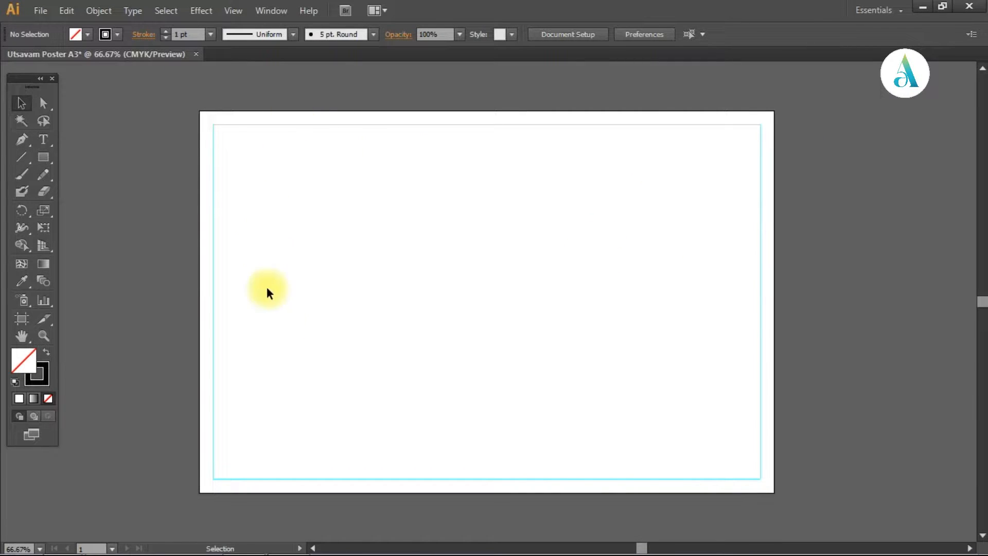
# - Open the "poora mahotsavam matter" file from Local Disk (E:) in Word, look through its text and close it
pyautogui.click(923, 8)
pyautogui.doubleClick(26, 20)
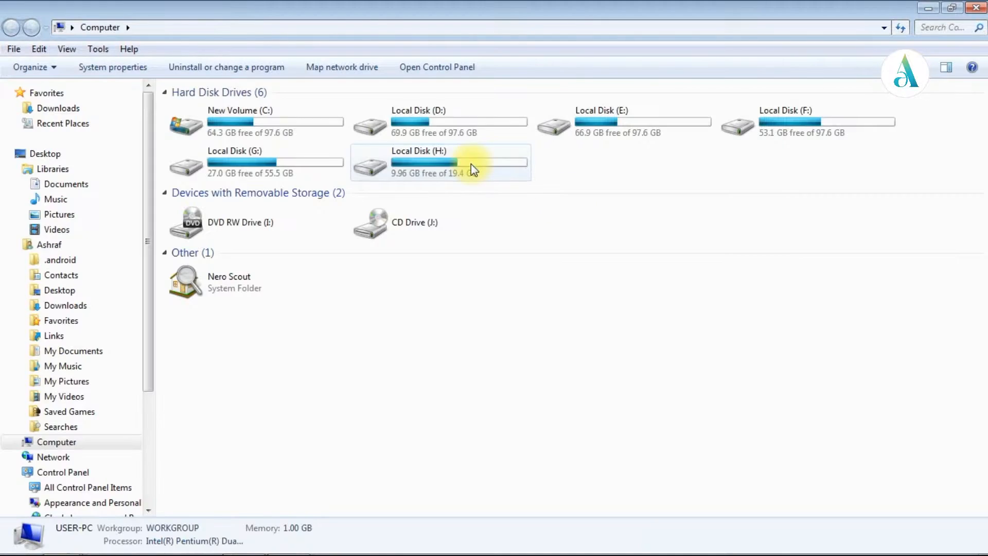
pyautogui.doubleClick(696, 128)
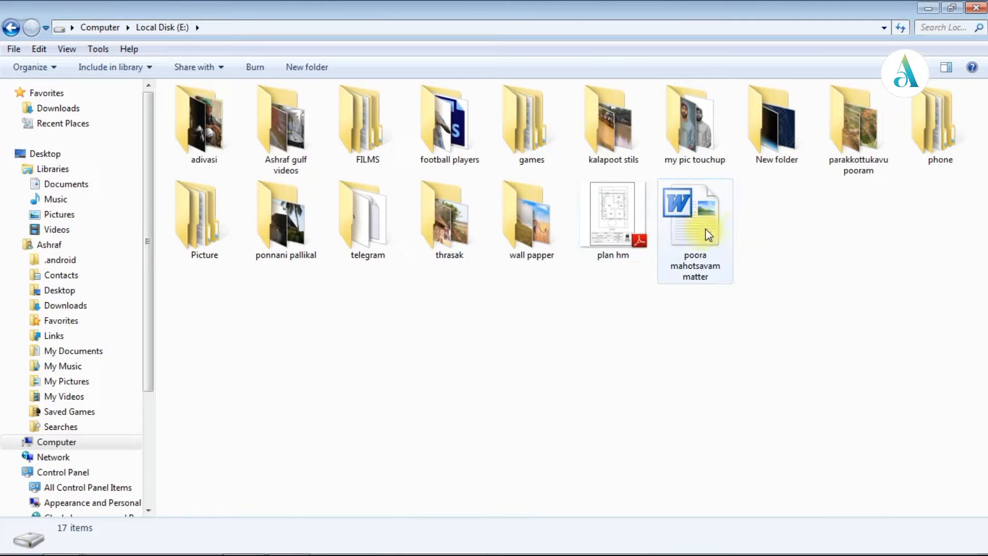
pyautogui.doubleClick(707, 229)
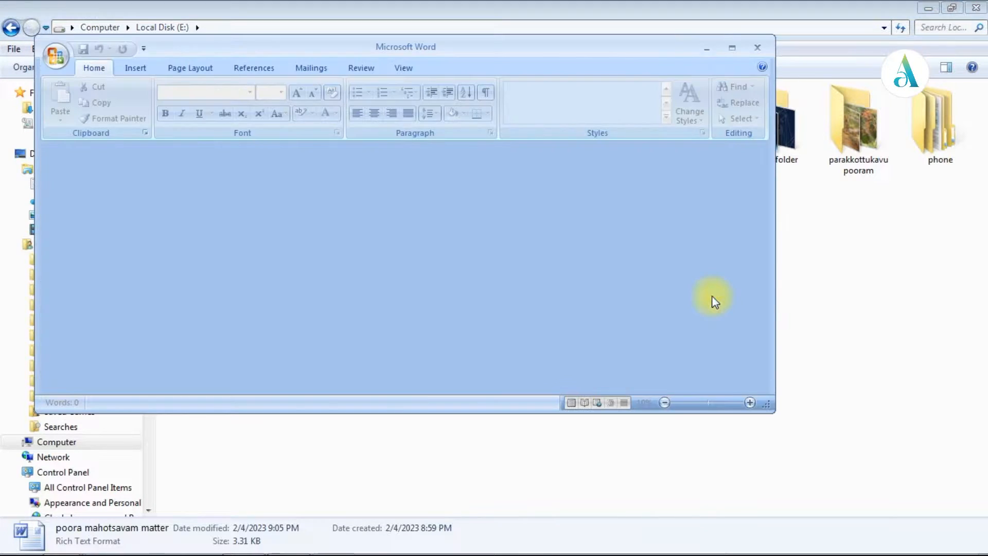
pyautogui.scroll(-2, 476, 282)
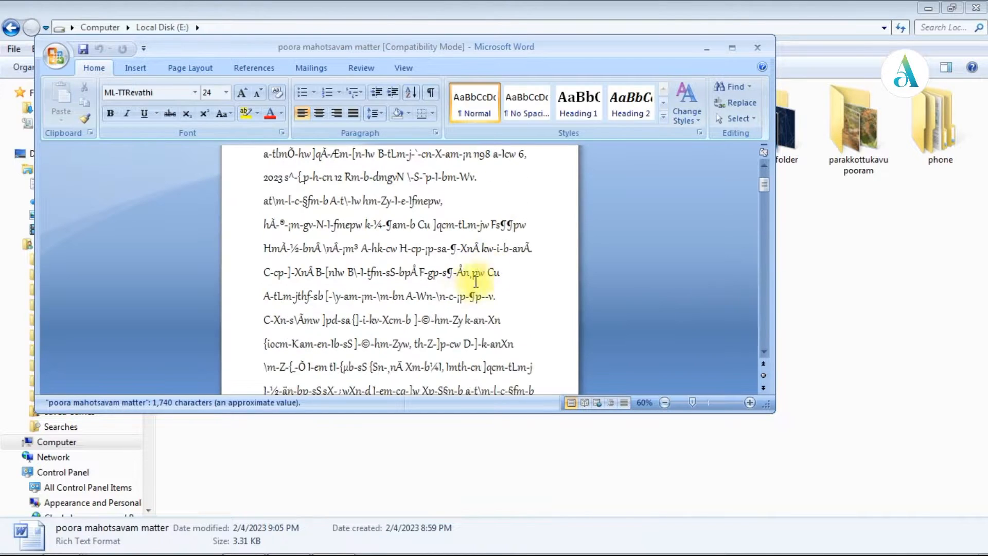
pyautogui.click(761, 51)
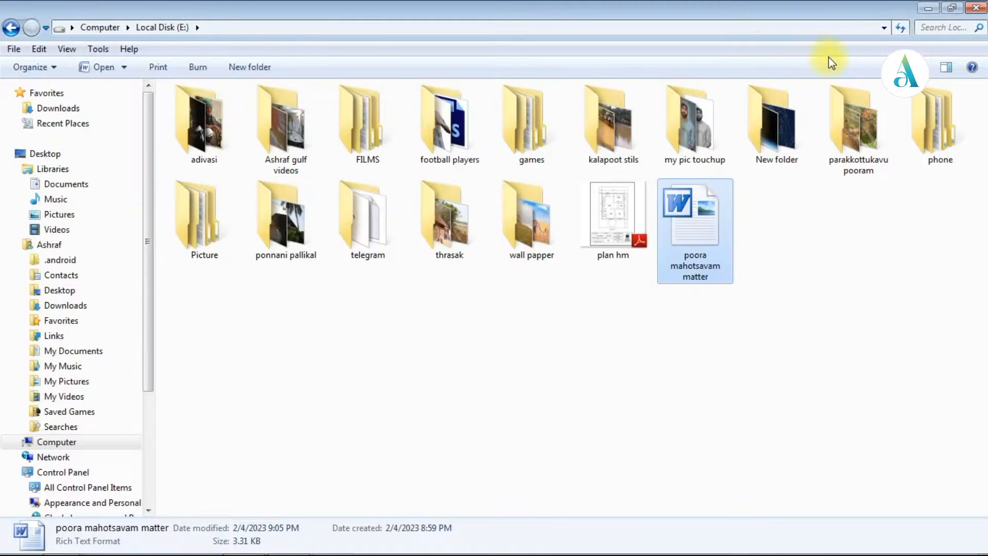
pyautogui.click(924, 8)
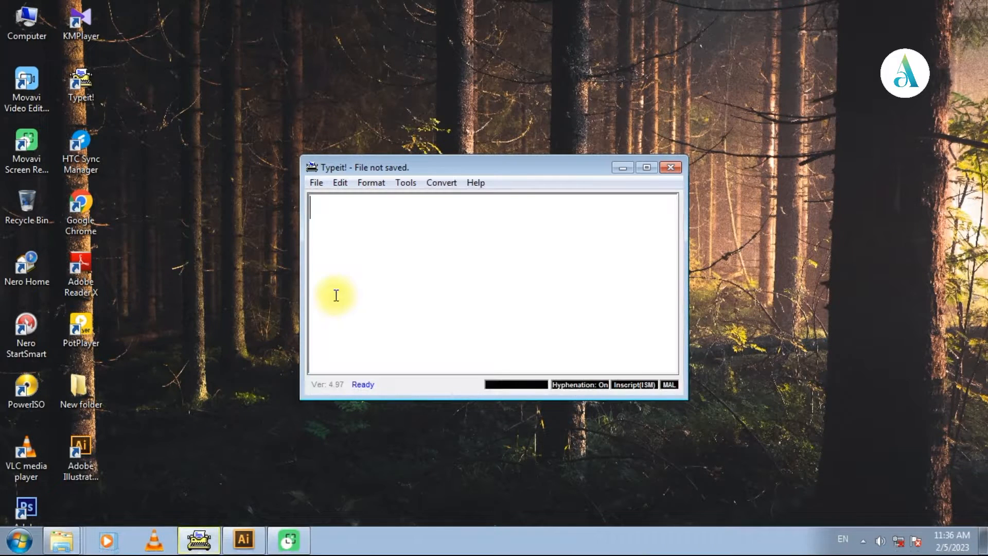
# - Open the "poora mahotsavam matter" RTF file from Local Disk (E:) in a maximized Typeit! window
pyautogui.click(649, 168)
pyautogui.click(12, 24)
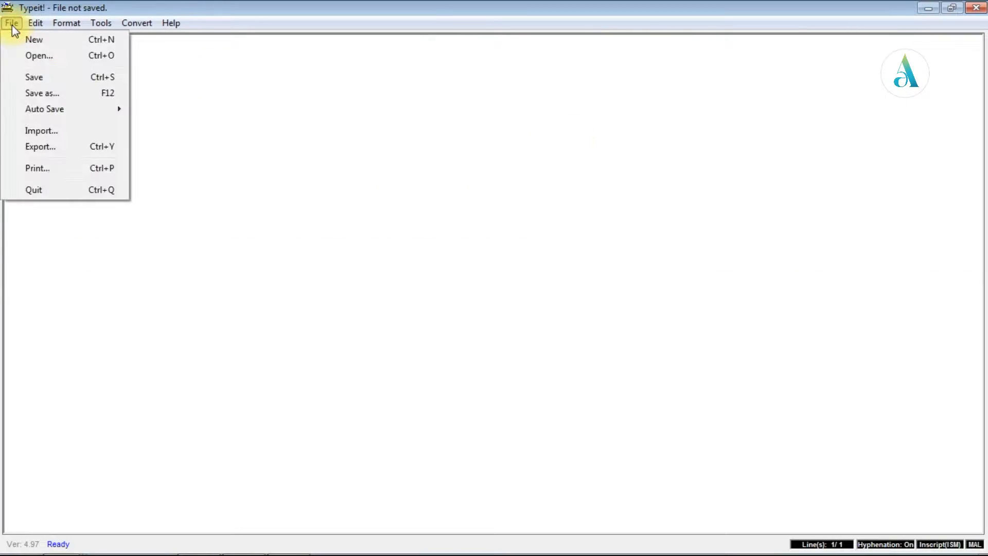
pyautogui.click(30, 55)
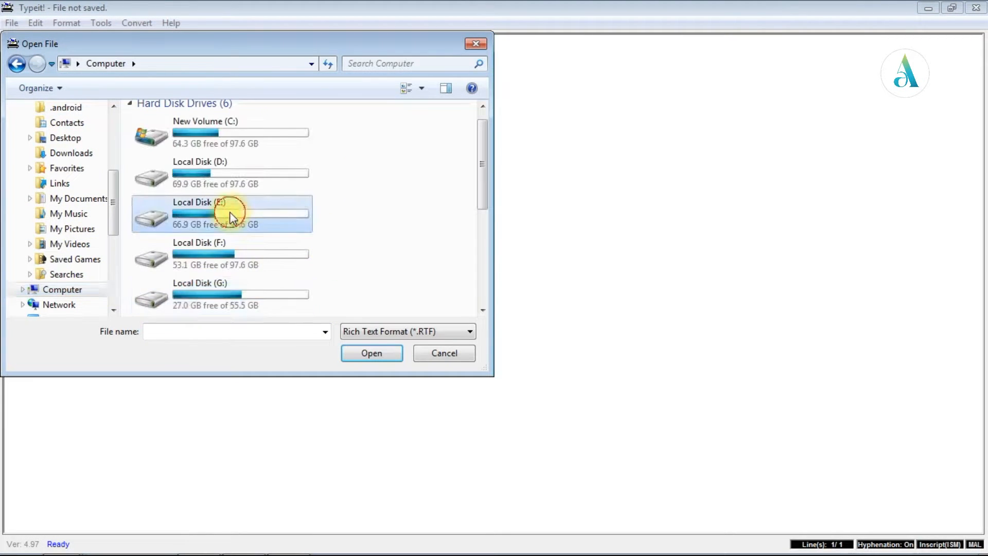
pyautogui.doubleClick(230, 212)
pyautogui.moveTo(480, 187); pyautogui.dragTo(490, 298)
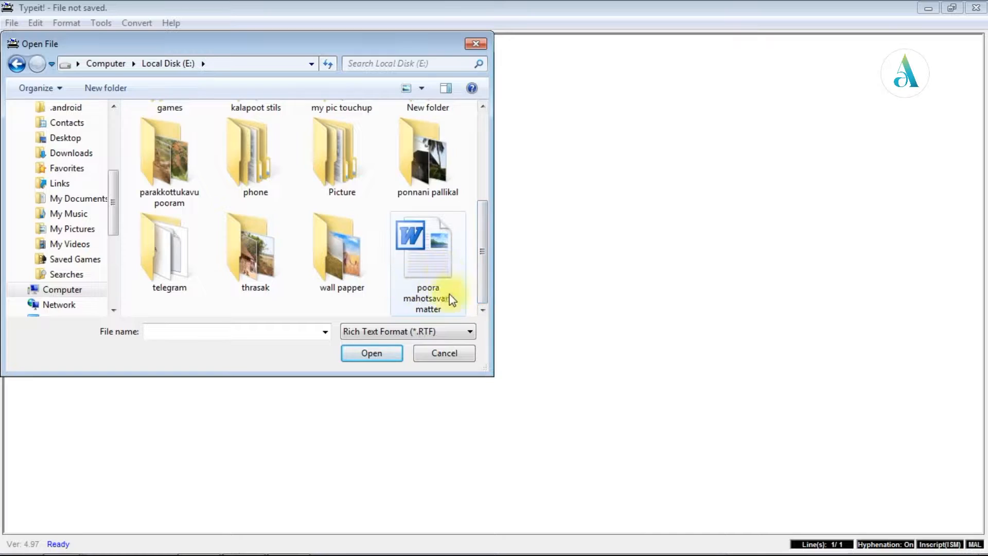
pyautogui.click(430, 257)
pyautogui.click(375, 355)
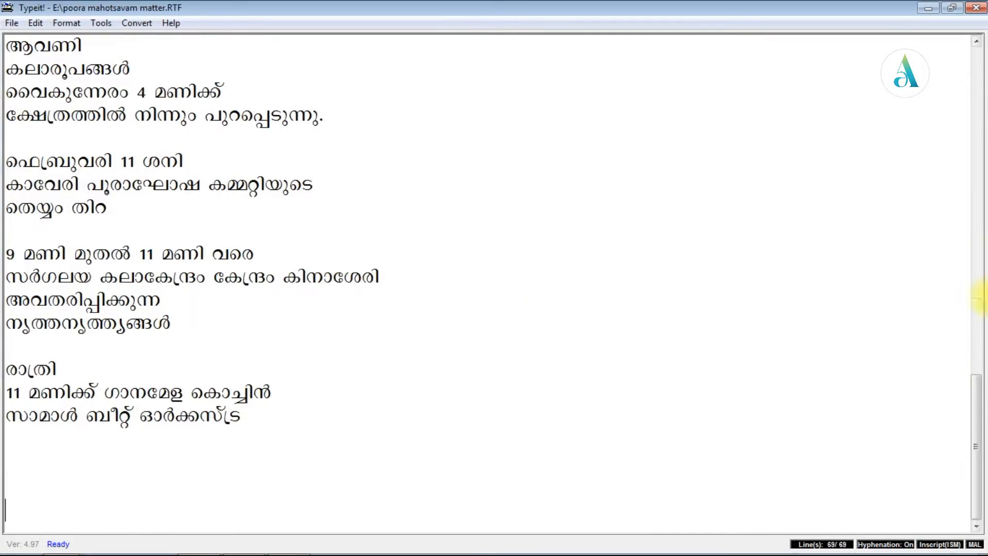
# - Copy the opening invitation paragraphs from Typeit! and paste them into a new area text frame near the upper-left margin guides in Illustrator
pyautogui.moveTo(977, 418); pyautogui.dragTo(916, 108)
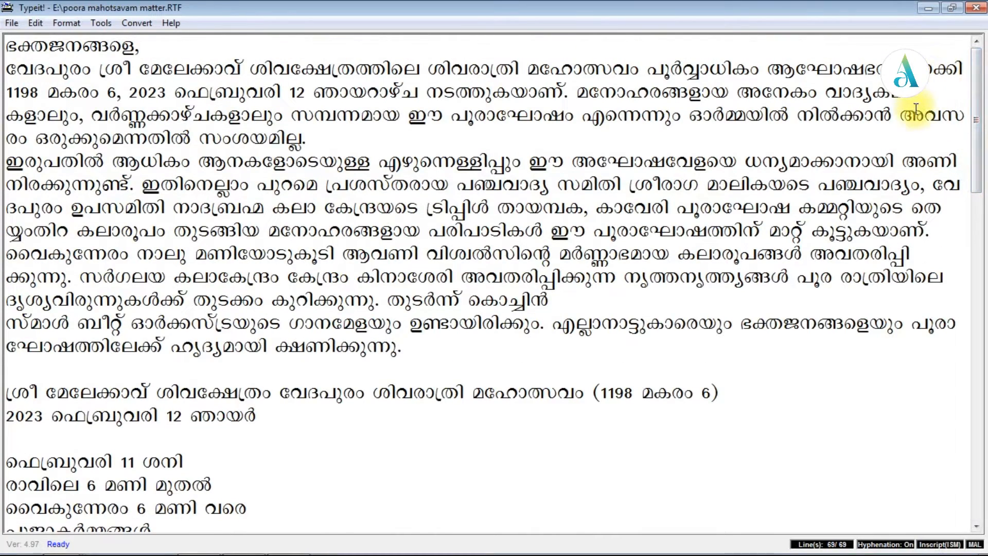
pyautogui.moveTo(6, 46); pyautogui.dragTo(402, 351)
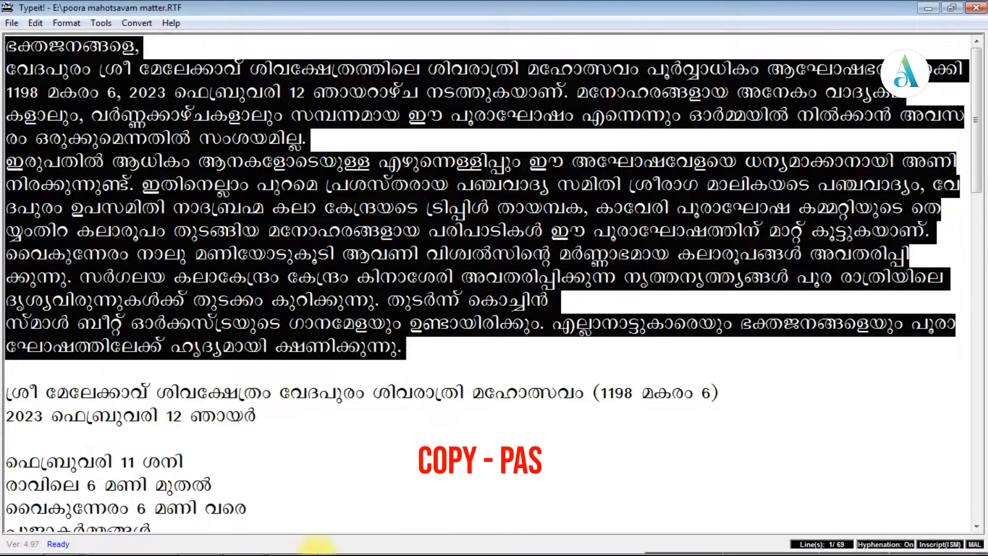
pyautogui.click(241, 541)
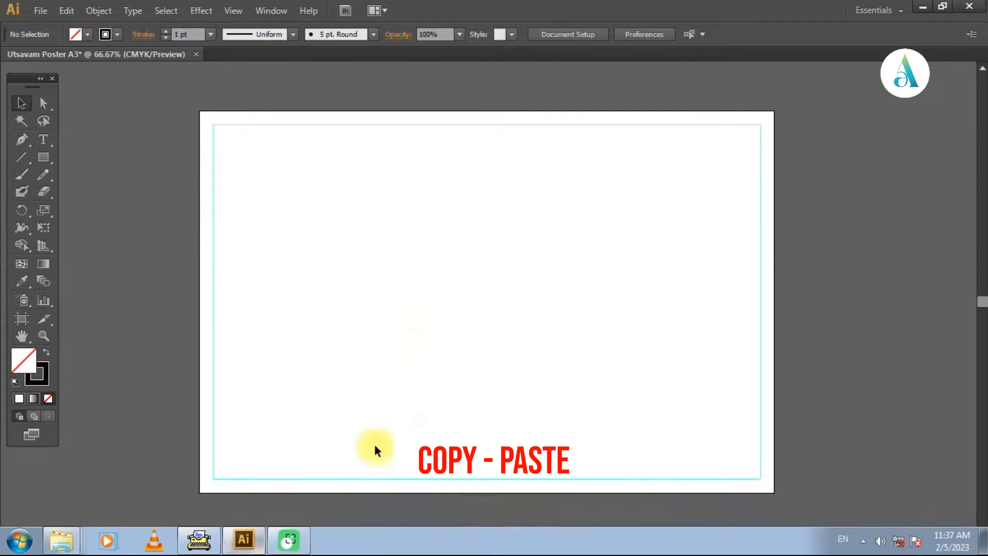
pyautogui.click(45, 139)
pyautogui.moveTo(233, 148); pyautogui.dragTo(380, 299)
pyautogui.hotkey('ctrl', 'v')
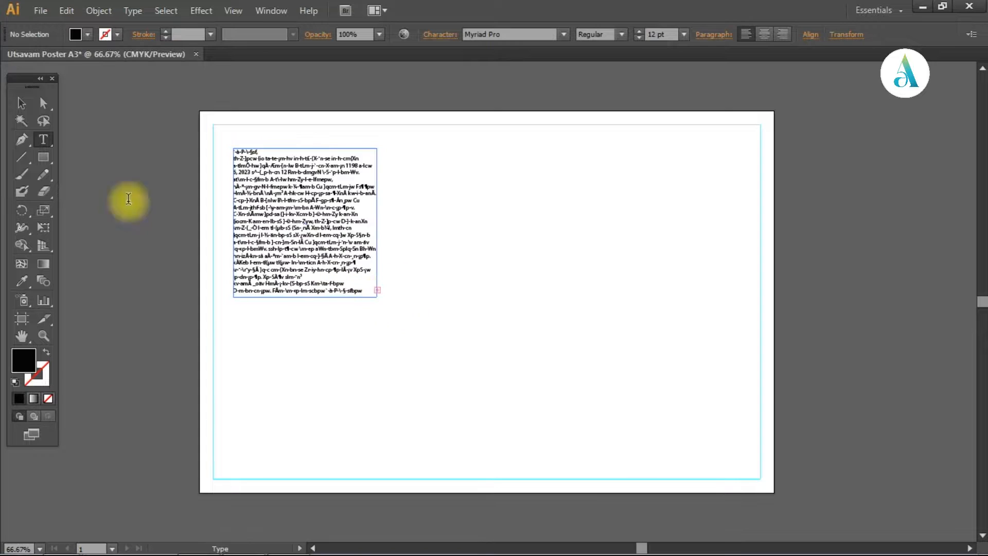
pyautogui.click(21, 102)
pyautogui.click(151, 137)
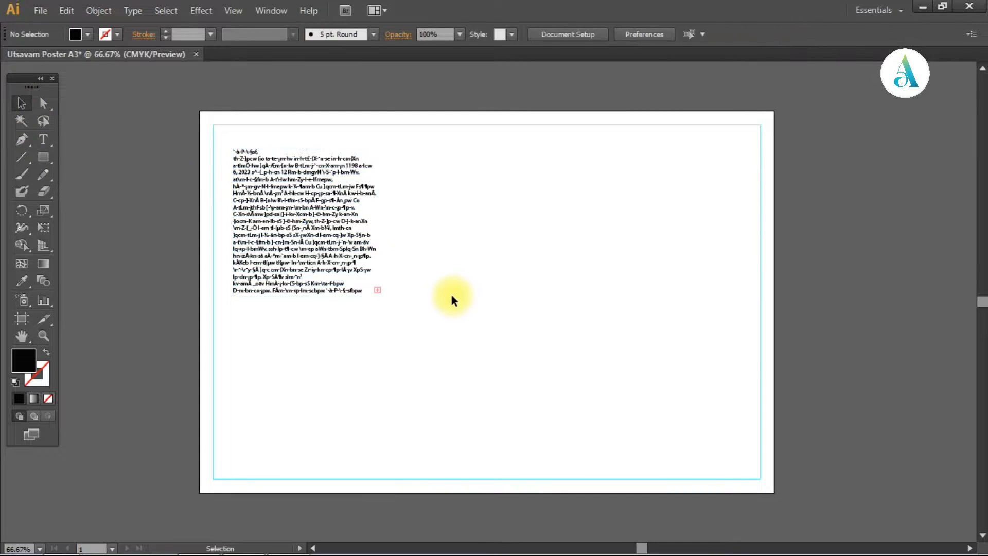
# - Try ML-KV-Ashi-Bold Bold on the pasted text, and set its font to ML-KV-Jayashree-SB Condensed SemiBold
pyautogui.hotkey('ctrl', '+')
pyautogui.moveTo(458, 284); pyautogui.dragTo(520, 334)
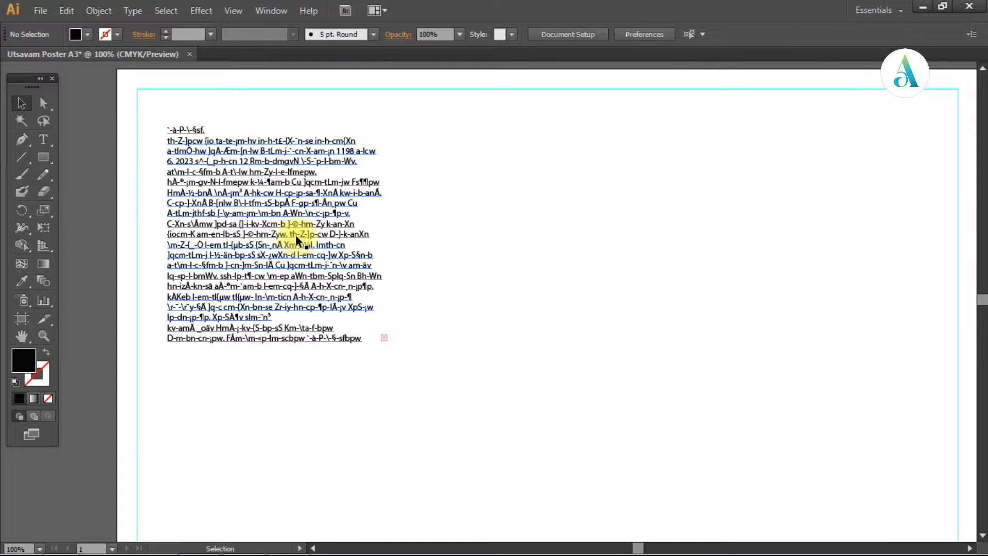
pyautogui.click(265, 200)
pyautogui.click(553, 34)
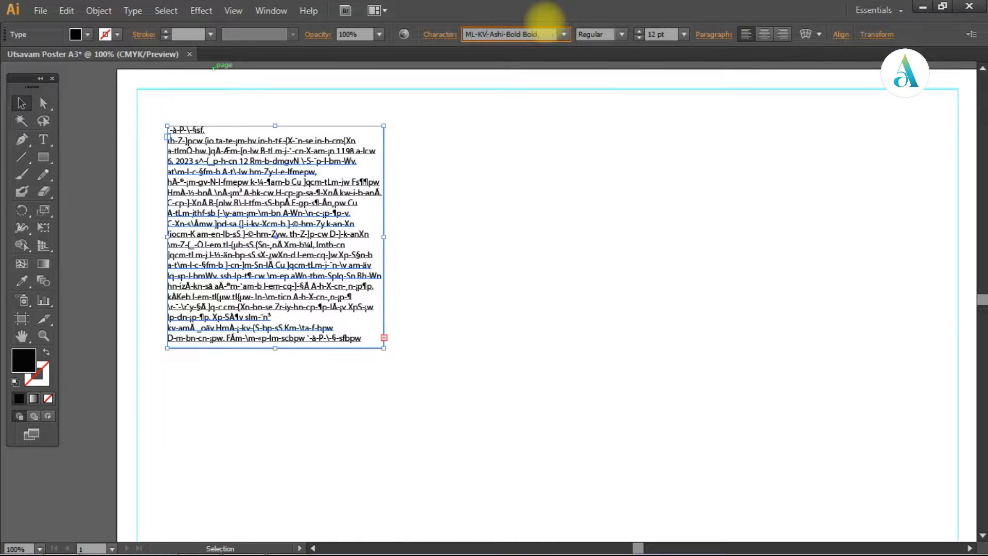
pyautogui.press('Return')
pyautogui.click(564, 34)
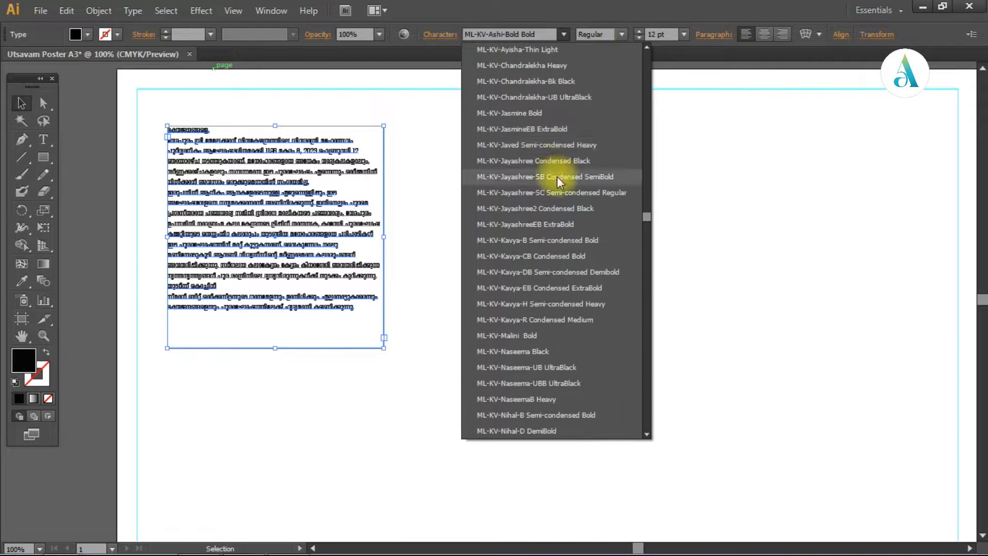
pyautogui.click(557, 176)
# - Increase the pasted invitation text's font size to 15 pt
pyautogui.click(638, 31)
pyautogui.click(639, 32)
pyautogui.click(638, 32)
pyautogui.hotkey('ctrl', '+')
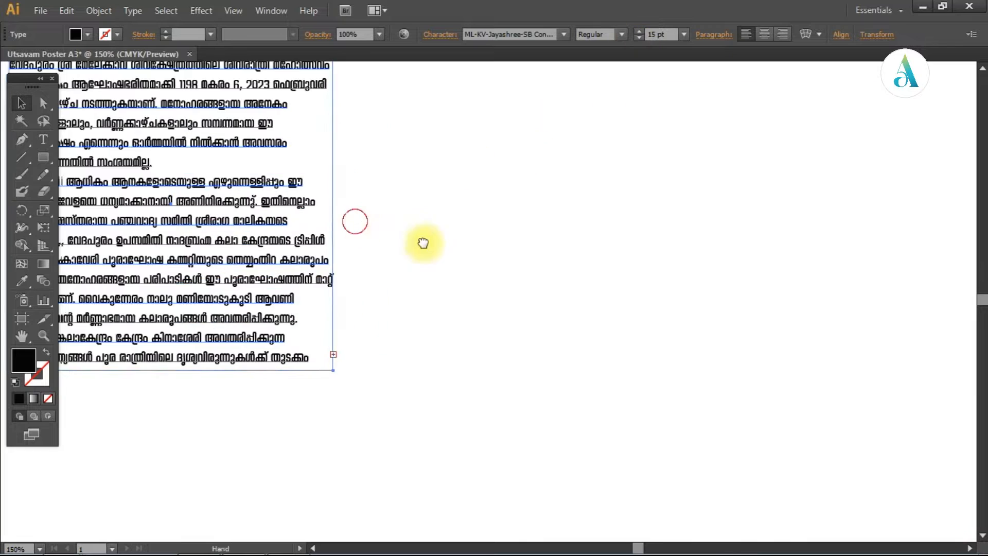
# - Try ML-KV-Sakkeena-MOL Medium and ML-KV-ShajilNani-C, and set the invitation text's font to ML-KV-ShajilNani-R Semi-condensed Regular
pyautogui.moveTo(423, 243); pyautogui.dragTo(576, 272)
pyautogui.click(564, 34)
pyautogui.scroll(-5, 521, 193)
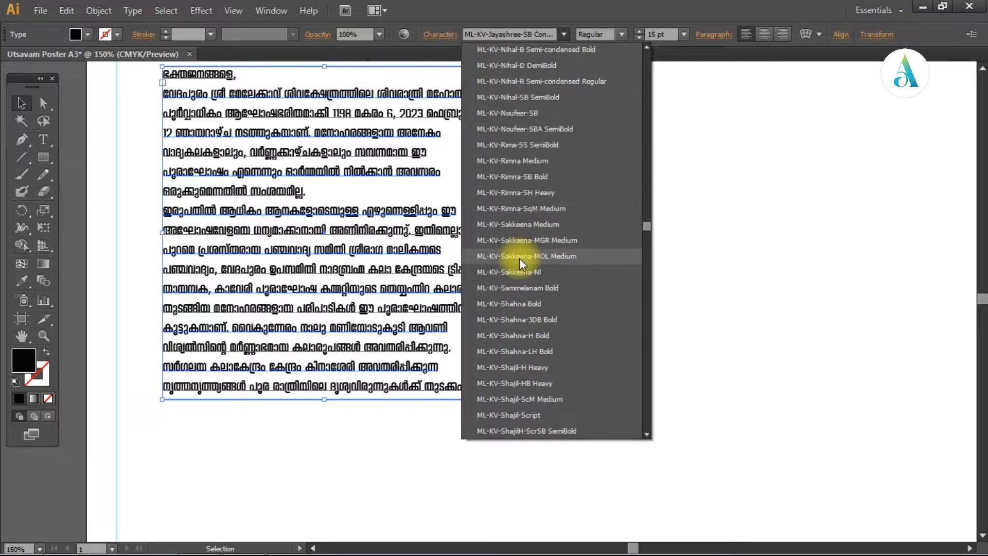
pyautogui.click(521, 259)
pyautogui.click(564, 35)
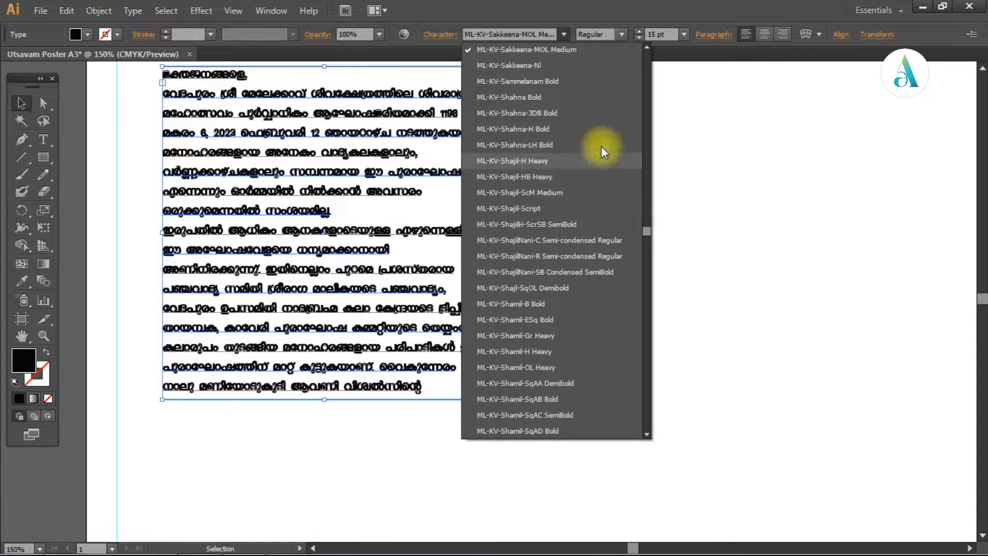
pyautogui.click(566, 241)
pyautogui.click(527, 35)
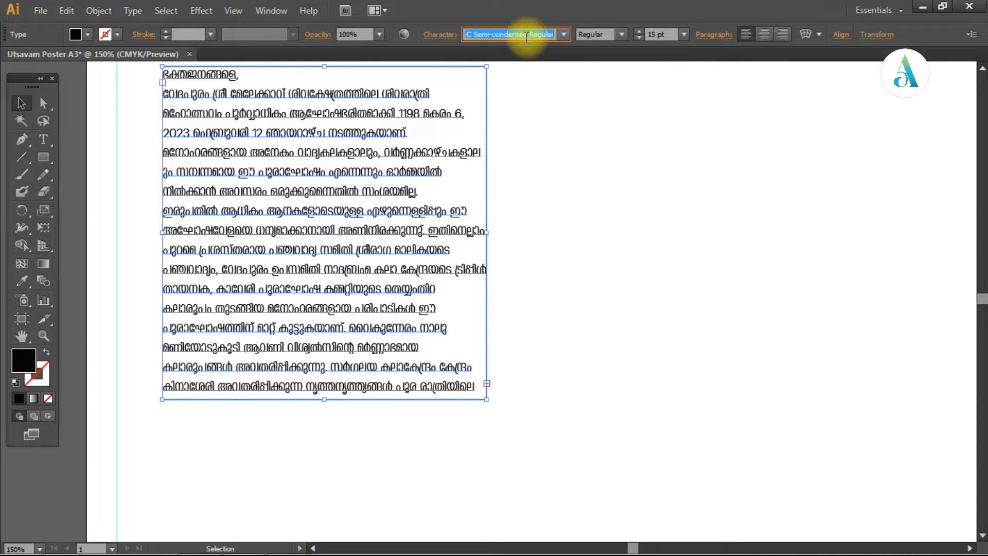
pyautogui.press('Down')
pyautogui.press('Down')
pyautogui.press('Up')
# - Justify the invitation text with the last line aligned left, and deselect the frame
pyautogui.click(712, 34)
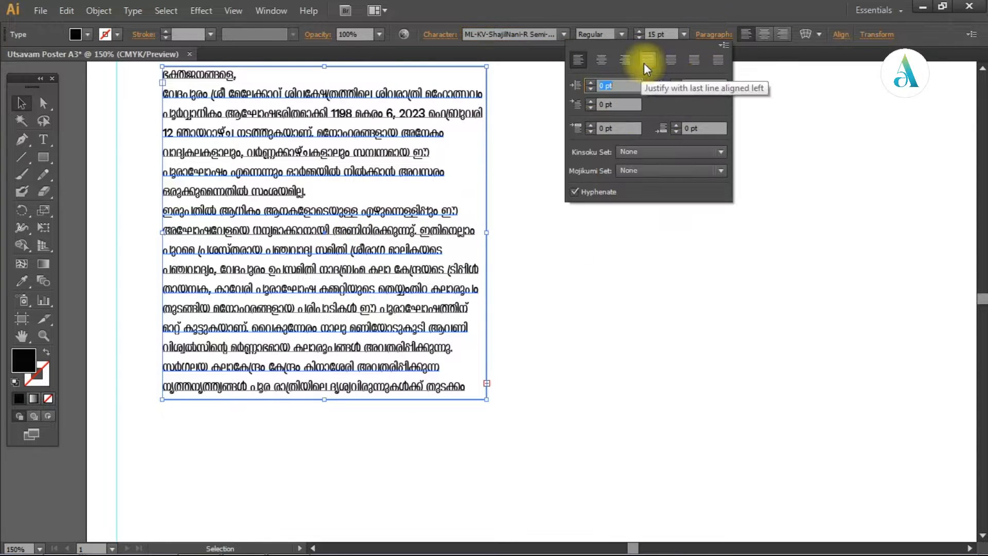
pyautogui.click(646, 63)
pyautogui.click(572, 279)
pyautogui.hotkey('ctrl', '-')
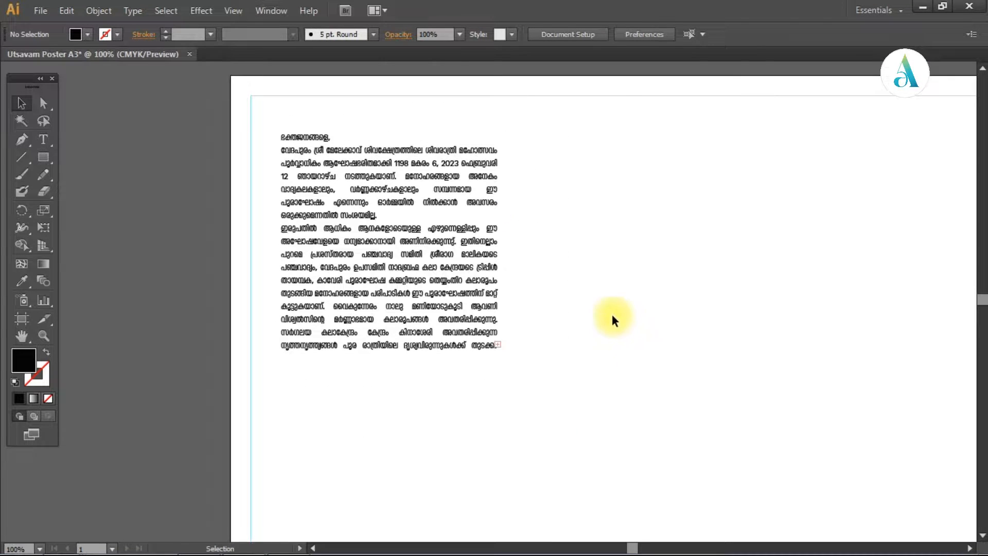
# - Open the maholsavam Illustrator artwork from the tech folder on Local Disk (G:)
pyautogui.moveTo(60, 541)
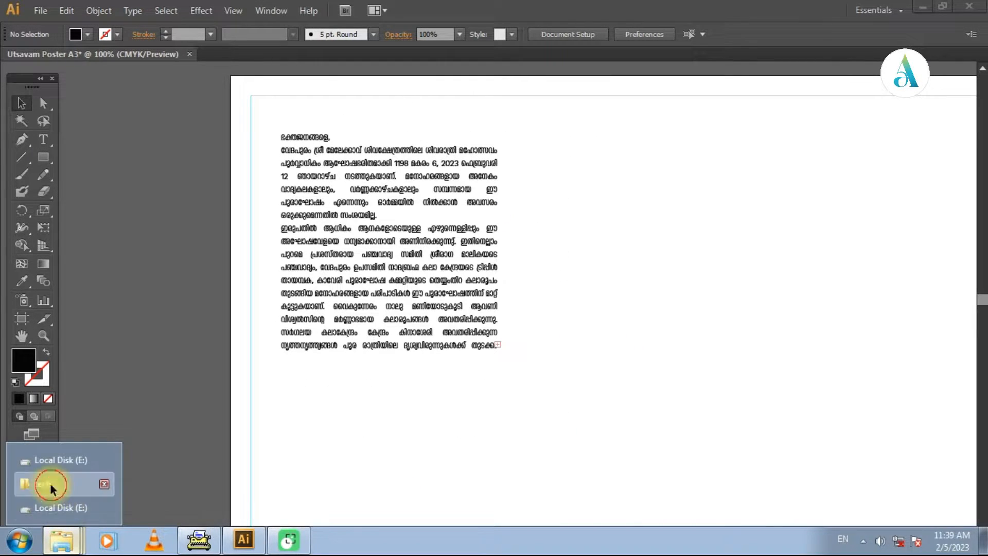
pyautogui.click(52, 485)
pyautogui.click(857, 309)
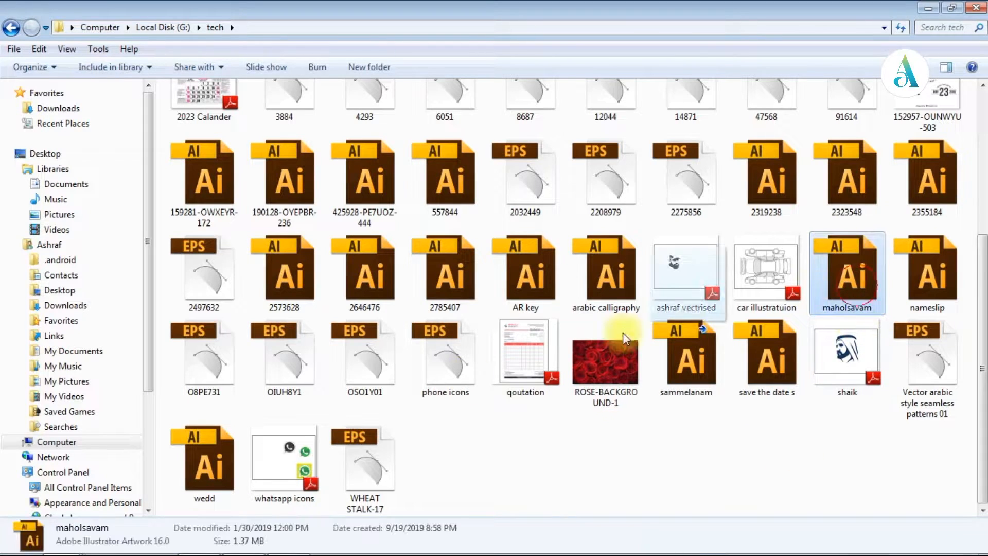
pyautogui.click(244, 542)
pyautogui.moveTo(732, 48); pyautogui.dragTo(764, 51)
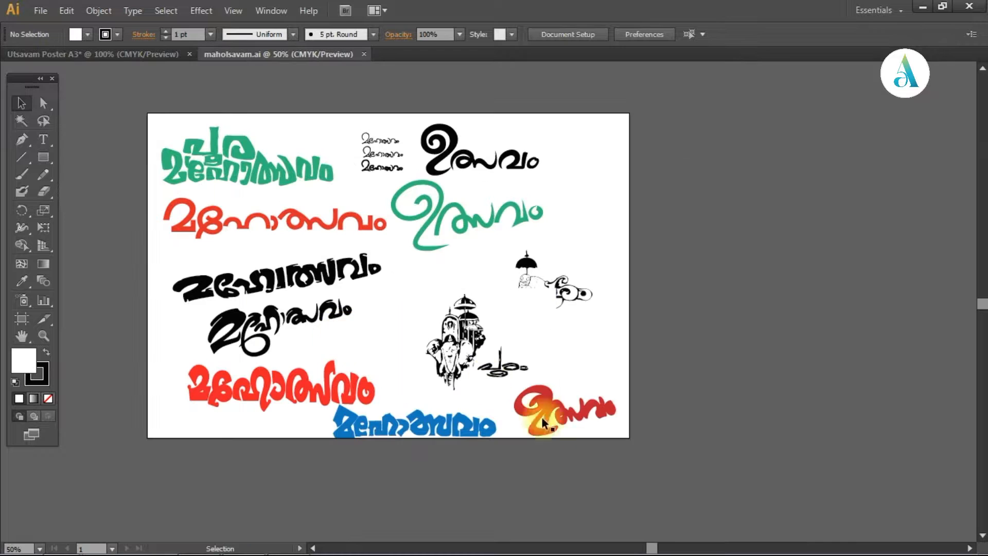
# - Move the upper black മഹോത്സവം lettering out past the left edge of the maholsavam artboard
pyautogui.click(260, 384)
pyautogui.click(292, 486)
pyautogui.moveTo(353, 264); pyautogui.dragTo(386, 261)
pyautogui.moveTo(450, 398); pyautogui.dragTo(427, 403)
pyautogui.click(509, 282)
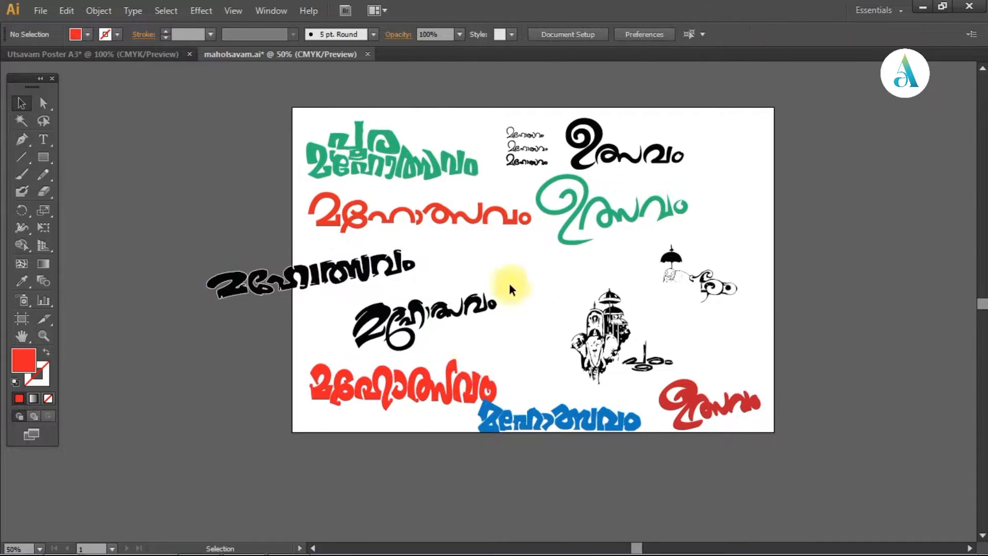
# - Recolour the large red മഹോത്സവം lettering near the bottom of the artboard dark blue
pyautogui.click(420, 386)
pyautogui.click(87, 35)
pyautogui.click(91, 57)
pyautogui.click(544, 375)
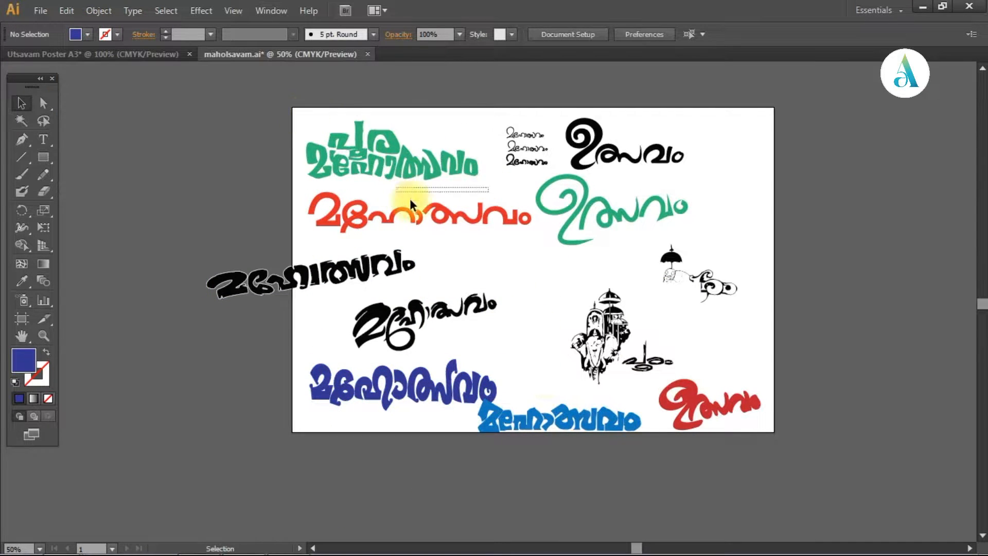
# - Move the green പൂര മഹോത്സവം lettering off the artboard's right side and ungroup it
pyautogui.moveTo(352, 123); pyautogui.dragTo(849, 190)
pyautogui.click(849, 273)
pyautogui.moveTo(852, 272); pyautogui.dragTo(509, 278)
pyautogui.rightClick(522, 175)
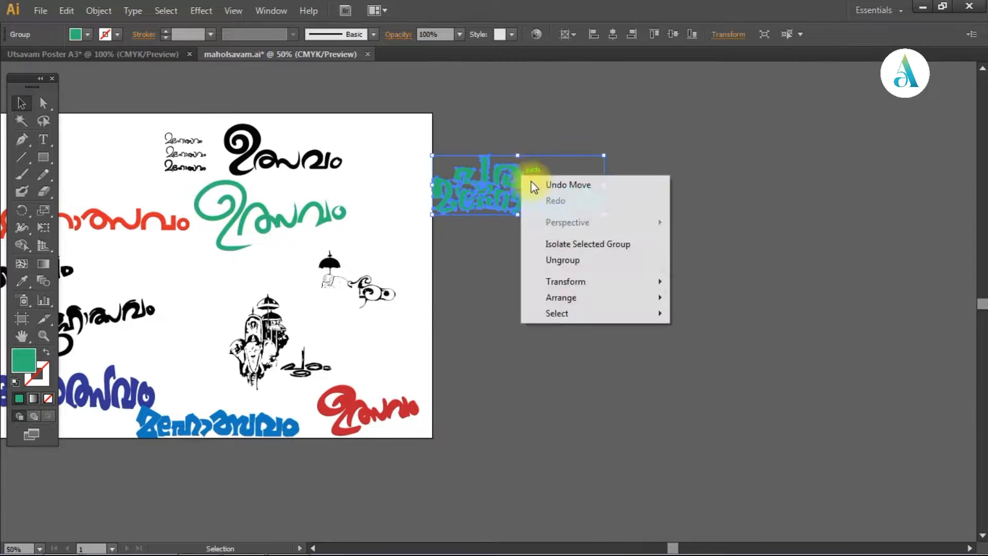
pyautogui.click(571, 261)
# - Select the green word മഹോത്സവം and move it down, clear of the word പൂര
pyautogui.moveTo(650, 238); pyautogui.dragTo(419, 198)
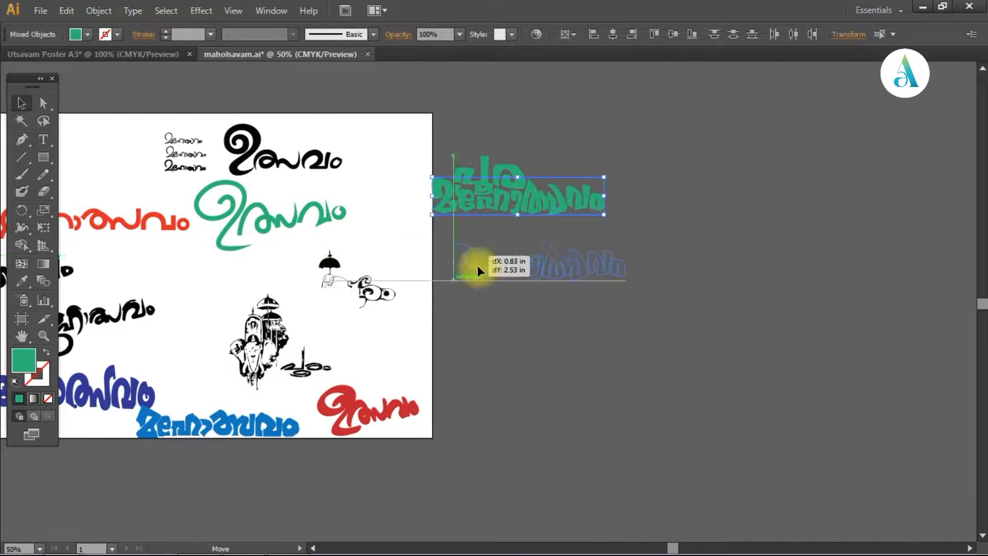
pyautogui.moveTo(477, 265); pyautogui.dragTo(480, 277)
pyautogui.click(667, 310)
pyautogui.moveTo(449, 244); pyautogui.dragTo(450, 245)
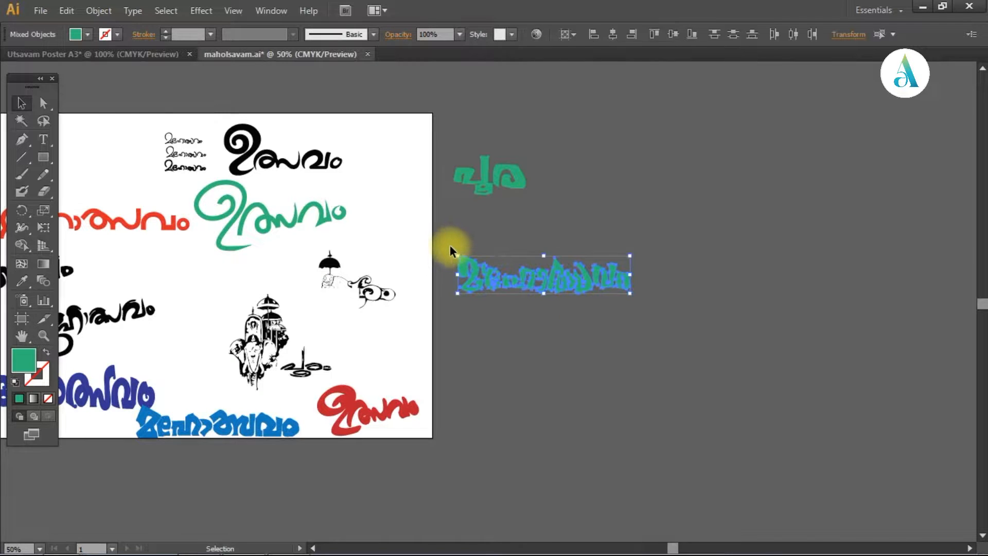
# - Copy the green മഹോത്സവം lettering into the Utsavam Poster A3 document and place it to the right of the invitation text
pyautogui.hotkey('ctrl', 'c')
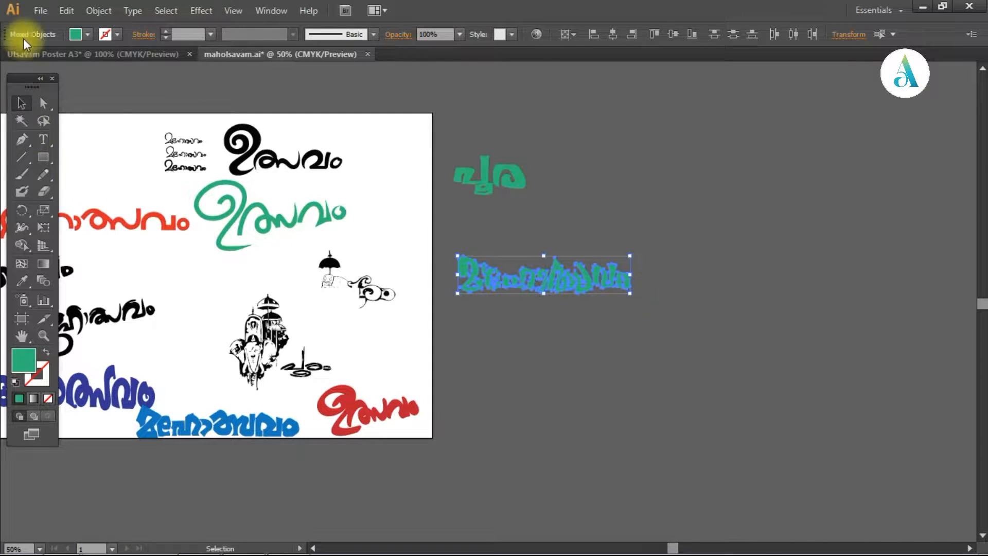
pyautogui.click(67, 9)
pyautogui.click(104, 79)
pyautogui.click(115, 52)
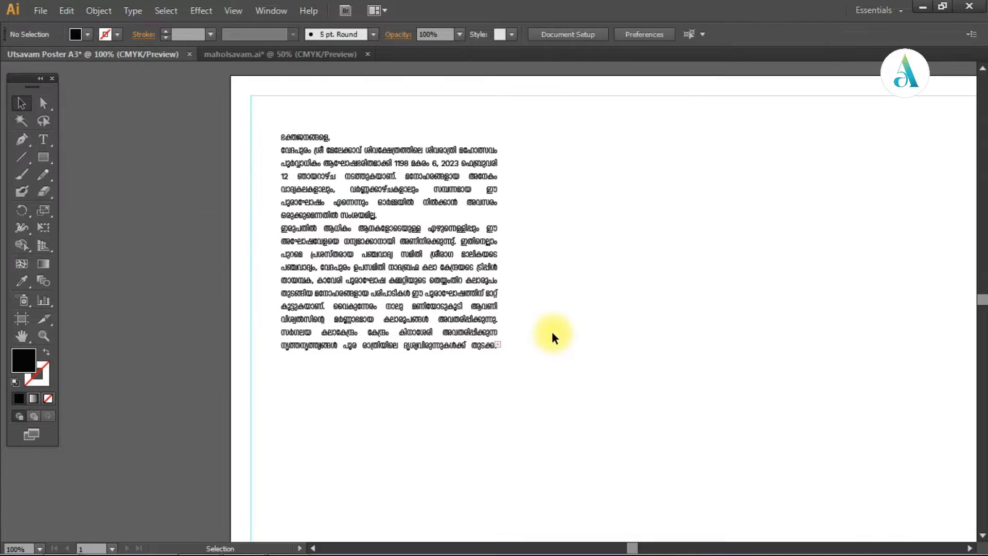
pyautogui.hotkey('ctrl', 'v')
pyautogui.moveTo(541, 305); pyautogui.dragTo(739, 213)
pyautogui.hotkey('ctrl', 'shift', 'a')
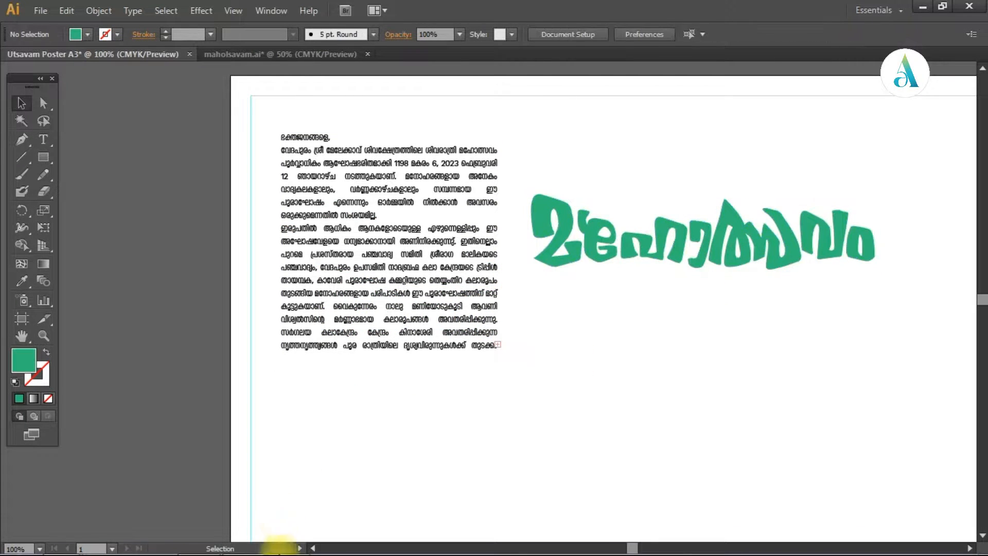
# - Set a 25 pt first-line indent on all paragraphs of the invitation text
pyautogui.click(199, 544)
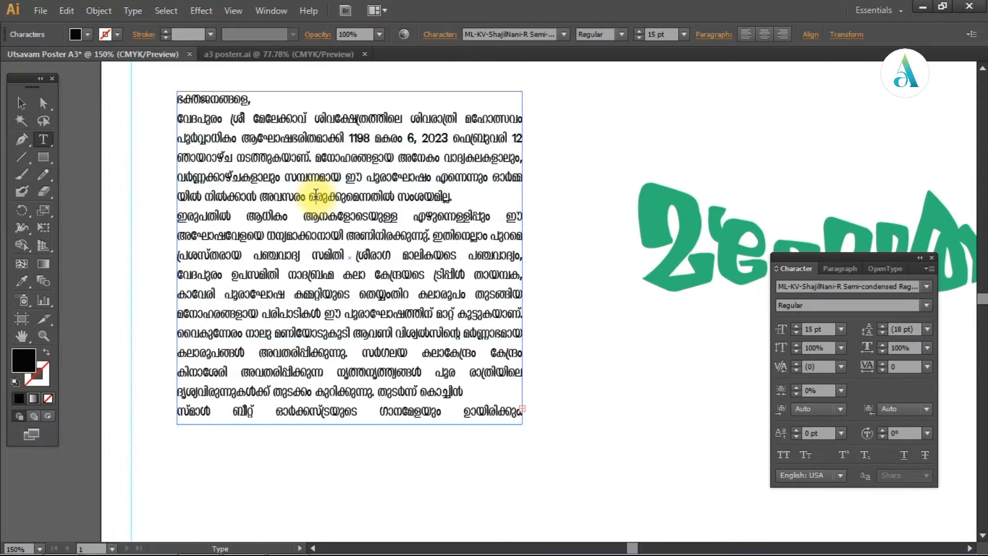
pyautogui.hotkey('ctrl', 'a')
pyautogui.click(714, 35)
pyautogui.click(557, 101)
pyautogui.write('25')
pyautogui.press('Return')
pyautogui.click(189, 127)
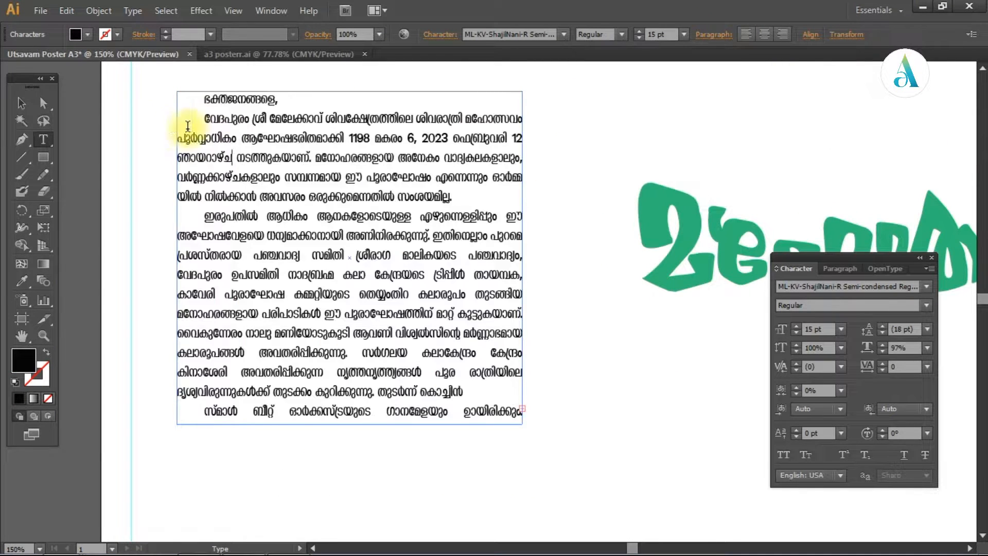
# - Set the first-line indent of the greeting line ഭക്തജനങ്ങളെ to 0 pt
pyautogui.moveTo(289, 100); pyautogui.dragTo(452, 198)
pyautogui.click(714, 35)
pyautogui.click(577, 102)
pyautogui.write('0')
pyautogui.press('Return')
# - Reset the horizontal scale of the opening lines of the invitation text to 100%
pyautogui.click(288, 103)
pyautogui.click(902, 348)
pyautogui.write('100')
pyautogui.press('Return')
pyautogui.click(315, 172)
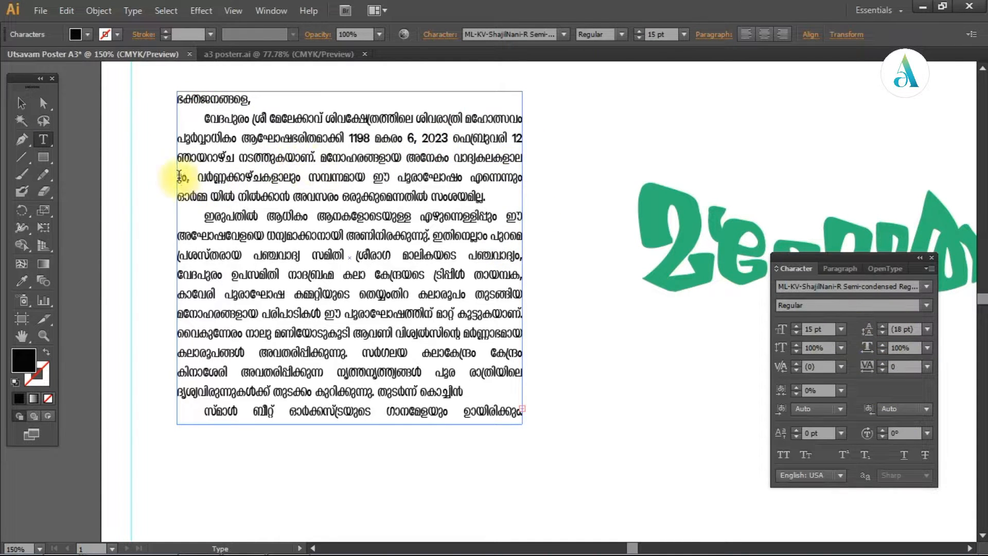
# - Set the horizontal scale of the first paragraph's third line, beginning ഞായറാഴ്ച, to 98%
pyautogui.moveTo(190, 177); pyautogui.dragTo(177, 158)
pyautogui.click(902, 348)
pyautogui.write('98')
pyautogui.press('Return')
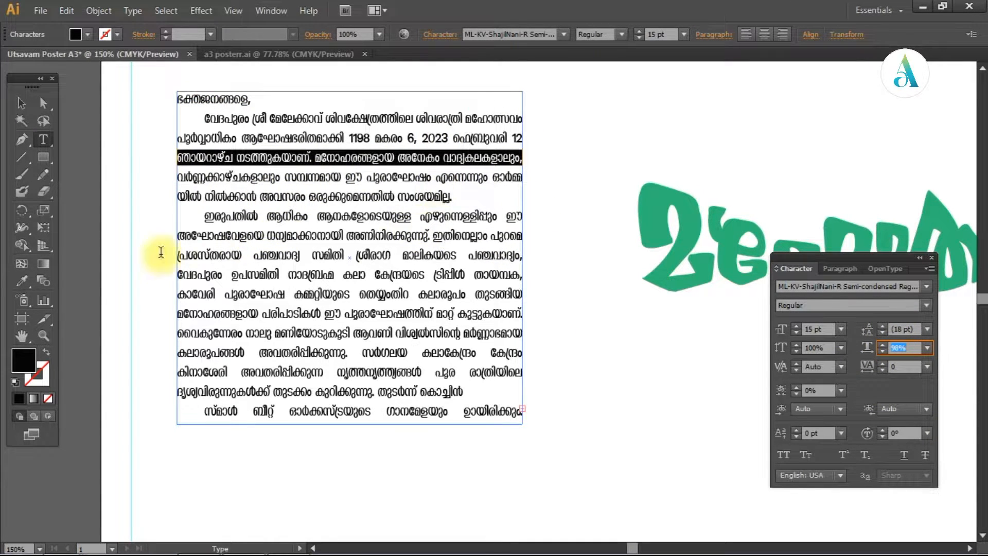
# - Correct the word ending at അണിനിരക്കുന്നു in the second paragraph by pasting in the missing letters
pyautogui.click(252, 138)
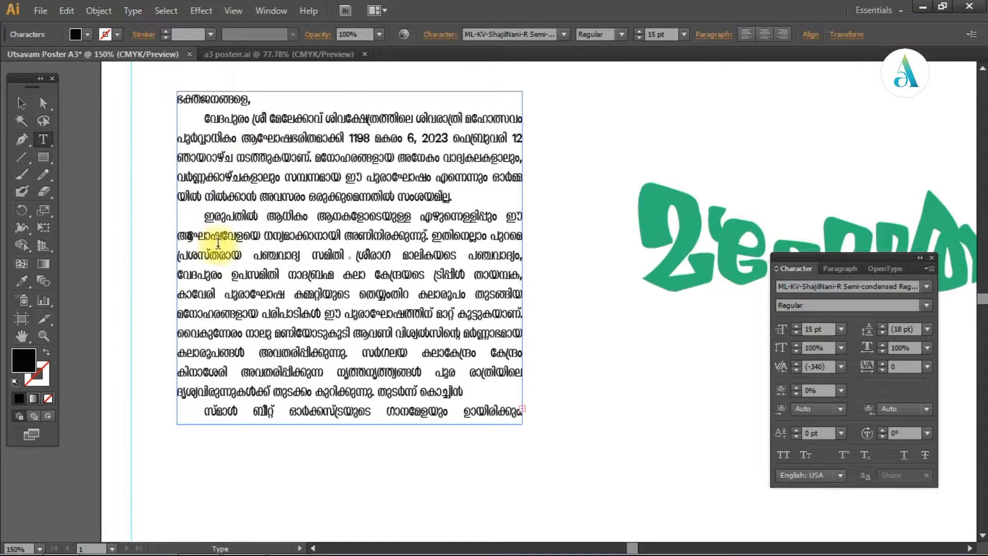
pyautogui.click(425, 237)
pyautogui.hotkey('ctrl', 'v')
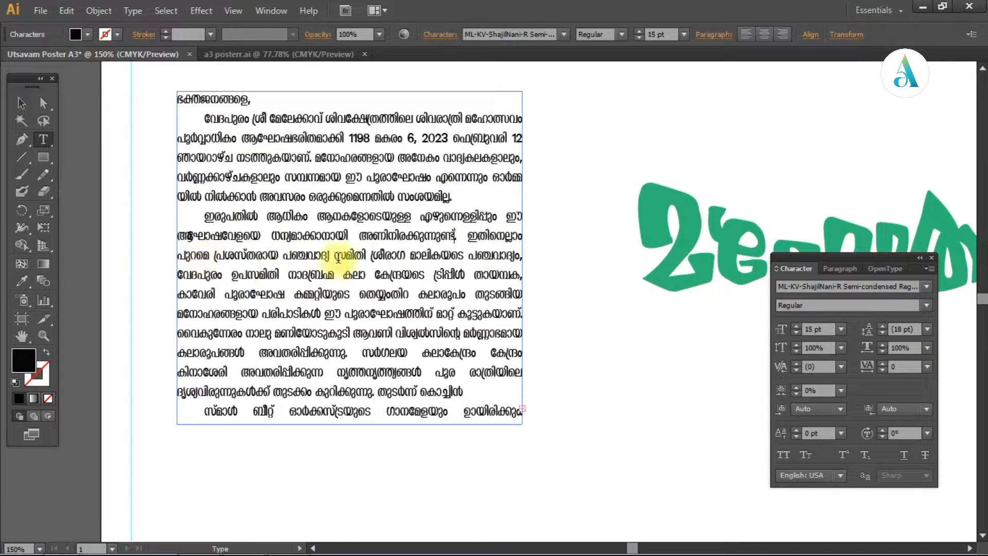
# - Set the kerning of the whole invitation text to 0
pyautogui.hotkey('ctrl', 'a')
pyautogui.click(841, 367)
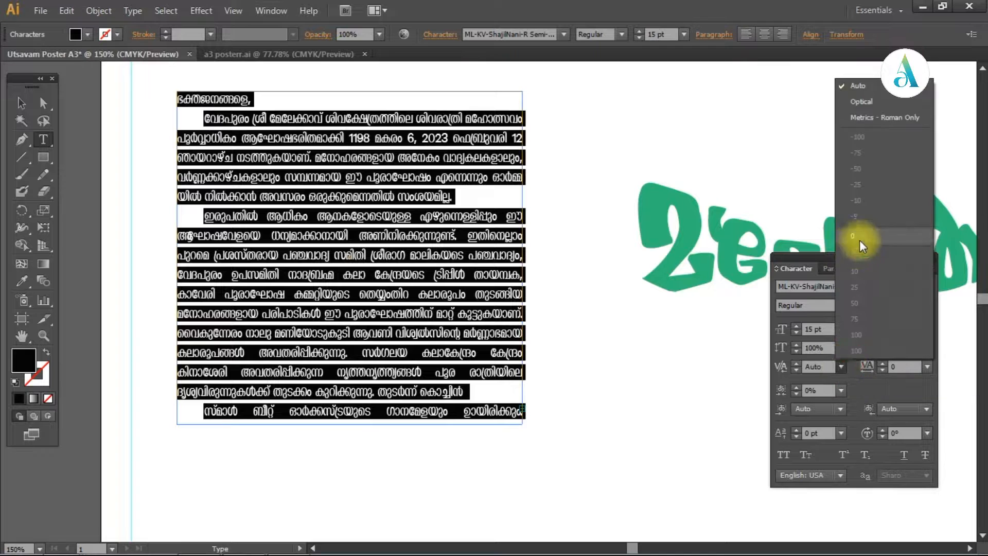
pyautogui.click(860, 242)
pyautogui.click(388, 236)
# - Narrow the second paragraph's second line, beginning ആഘോഷവേളയെ, to a horizontal scale of 94%
pyautogui.moveTo(204, 255); pyautogui.dragTo(177, 235)
pyautogui.click(903, 348)
pyautogui.press('Down')
pyautogui.press('Down')
pyautogui.press('Down')
pyautogui.press('Down')
pyautogui.press('Down')
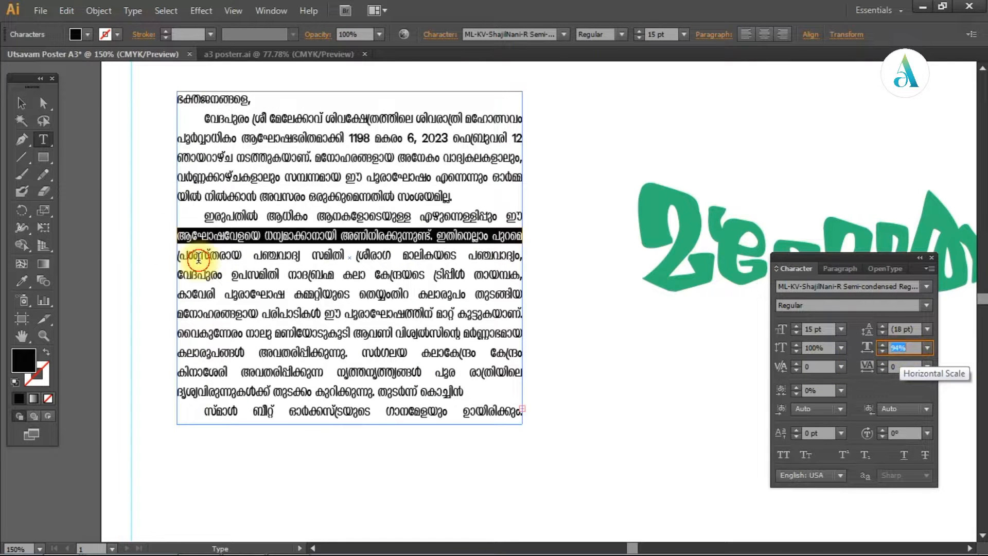
pyautogui.click(200, 258)
# - Fit the poster in view and start saving it under Local Disk (E:) with Save As
pyautogui.hotkey('ctrl', '0')
pyautogui.click(40, 11)
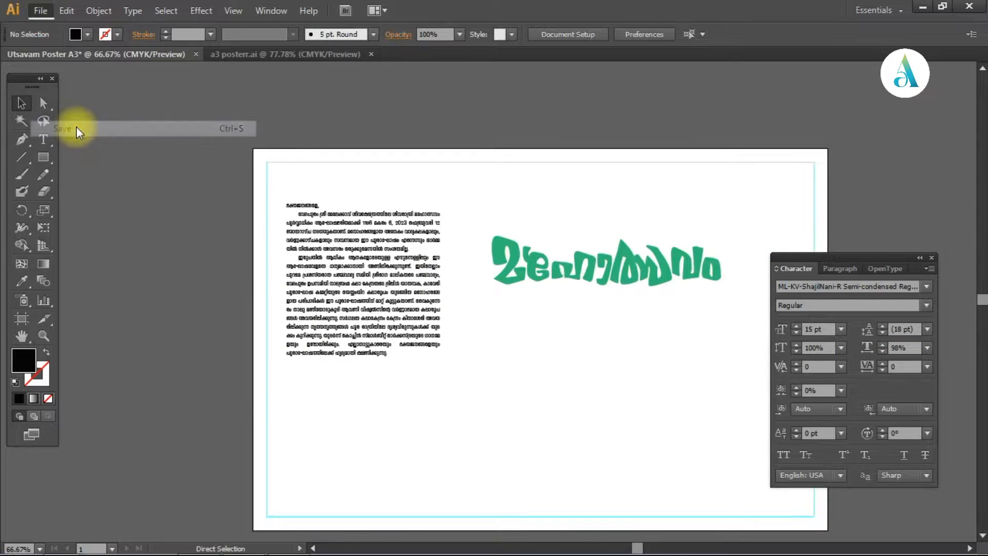
pyautogui.click(76, 127)
pyautogui.click(57, 121)
pyautogui.click(57, 193)
pyautogui.doubleClick(498, 90)
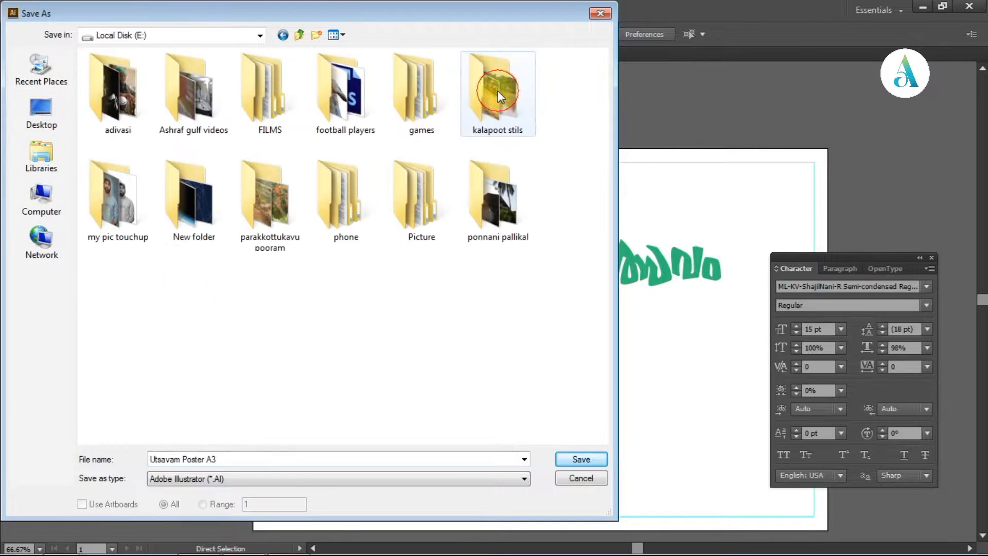
pyautogui.click(232, 457)
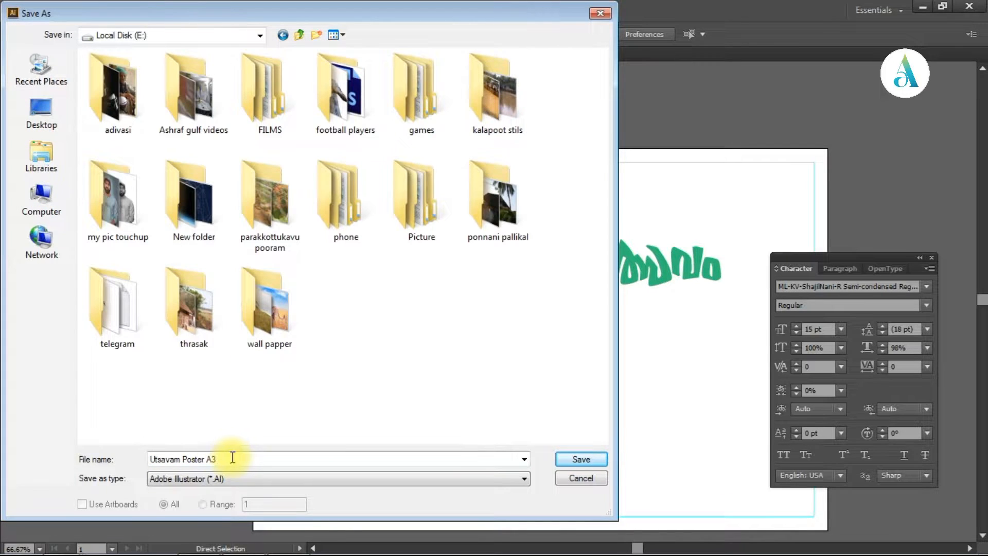
# - Create a folder named "sivarathri ulsavam poster" and save the poster in it as Utsavam Poster A3.ai with the default options
pyautogui.click(317, 34)
pyautogui.write('si')
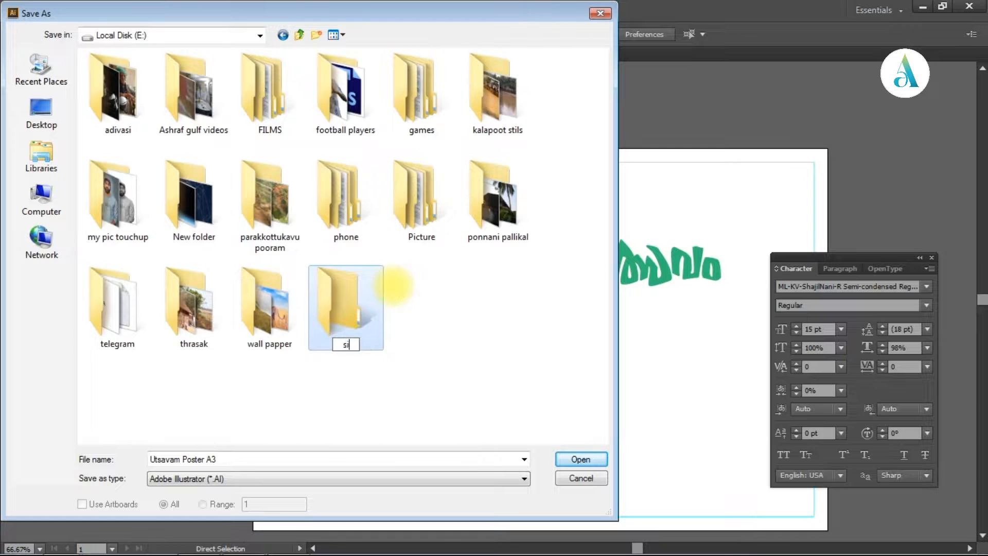
pyautogui.write('varathri ulsavam poster')
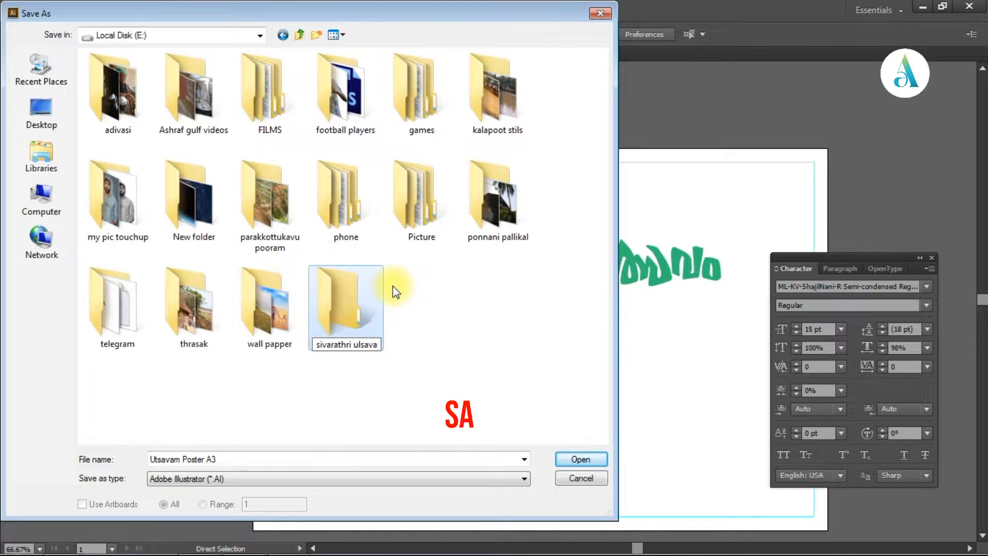
pyautogui.press('Return')
pyautogui.press('Return')
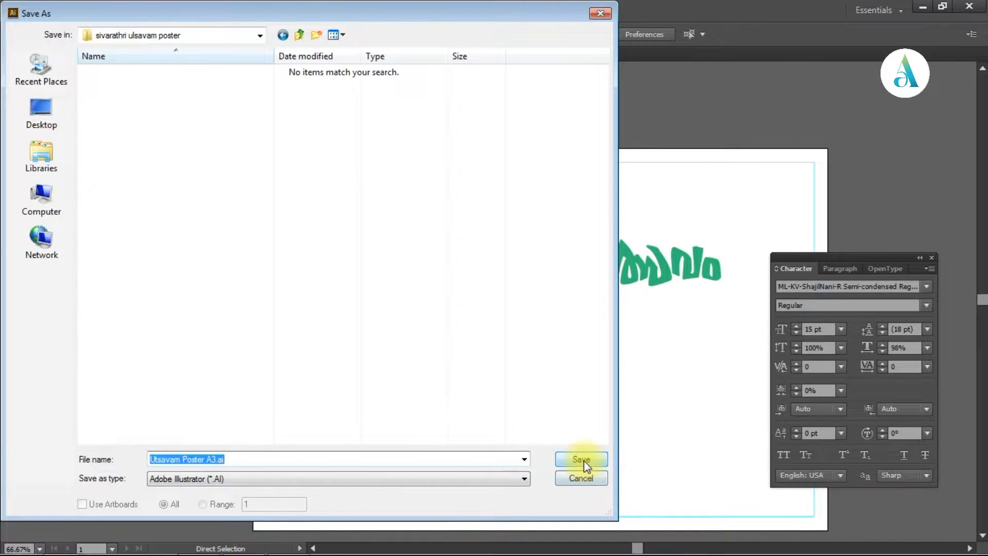
pyautogui.click(581, 459)
pyautogui.press('Return')
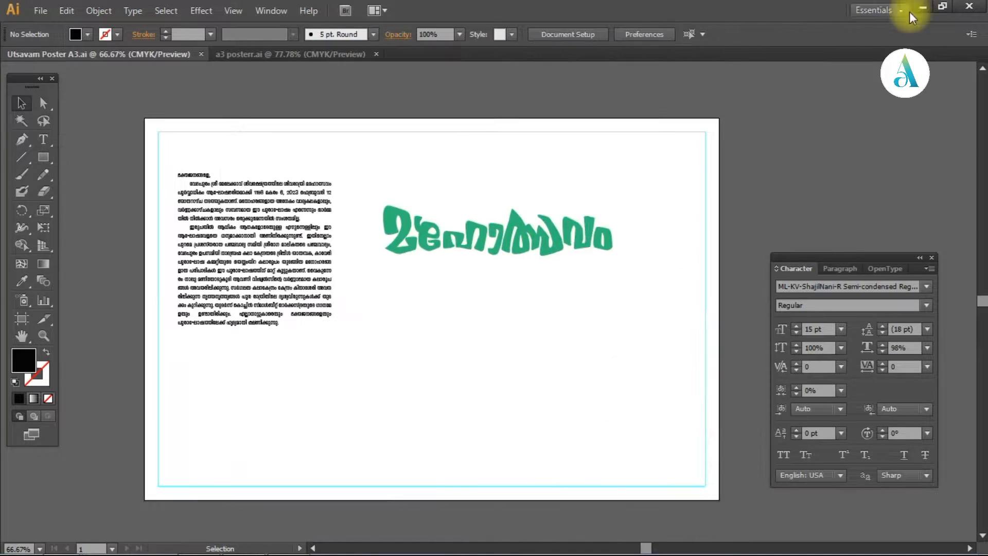
# - Minimize the open windows and launch Photoshop from the desktop
pyautogui.click(924, 7)
pyautogui.click(923, 8)
pyautogui.click(923, 7)
pyautogui.doubleClick(27, 514)
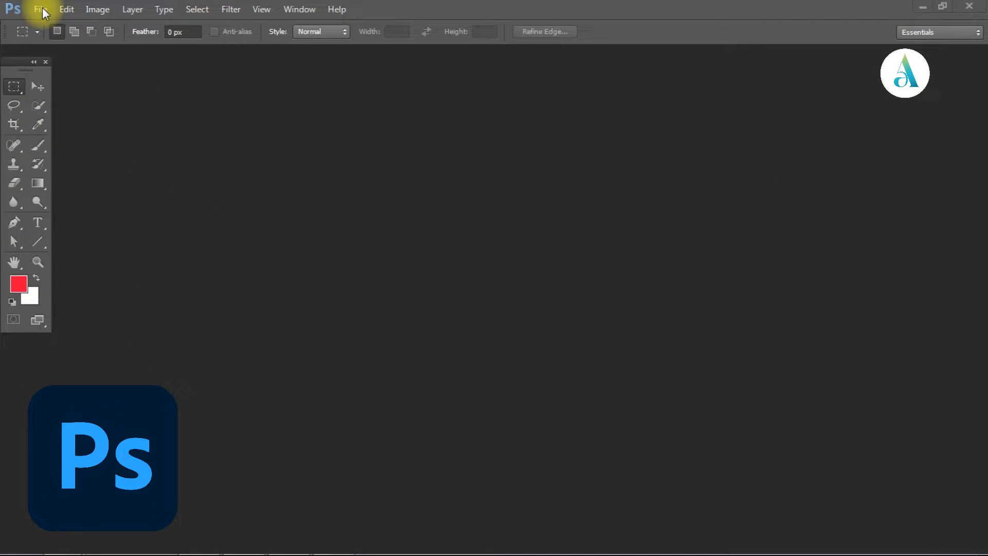
# - Create a new document named "ulsavam poster psd link", 42 x 28 cm, 300 pixels/inch, CMYK Color, with a white background
pyautogui.click(42, 13)
pyautogui.click(60, 26)
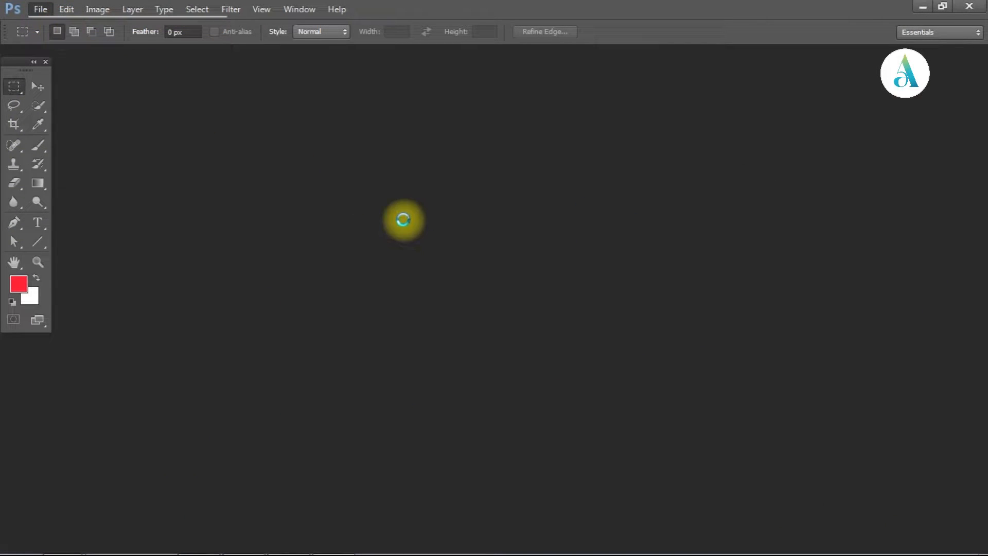
pyautogui.click(523, 190)
pyautogui.click(520, 225)
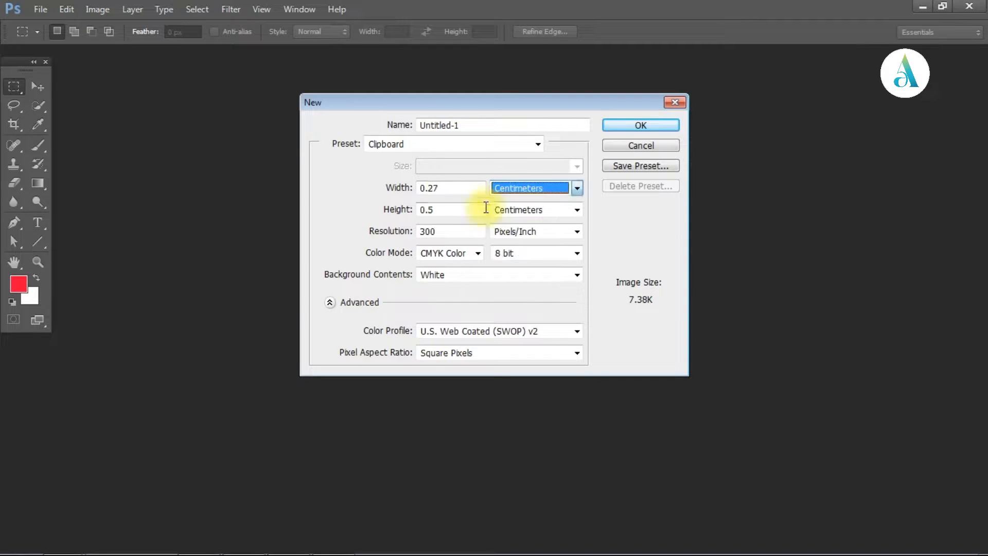
pyautogui.moveTo(446, 187); pyautogui.dragTo(398, 188)
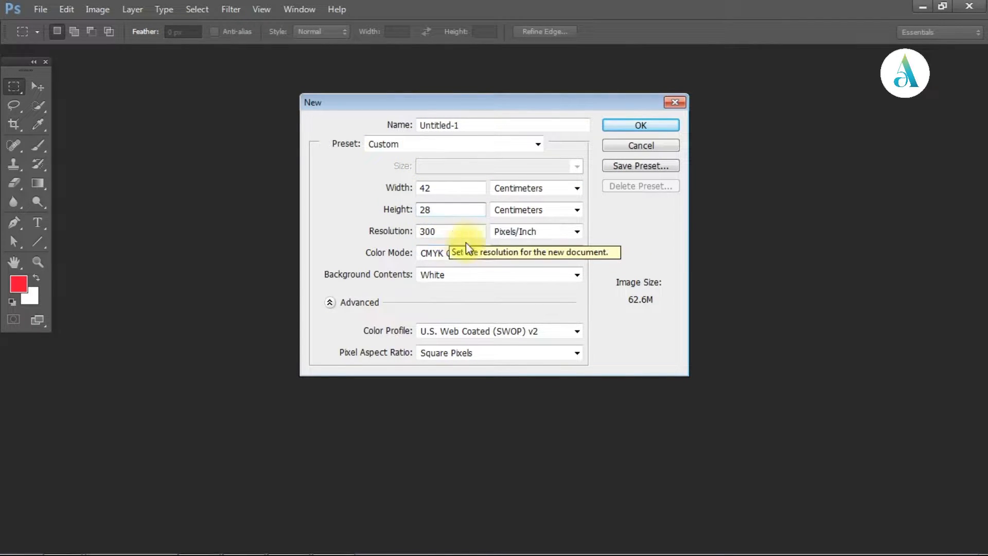
pyautogui.click(452, 124)
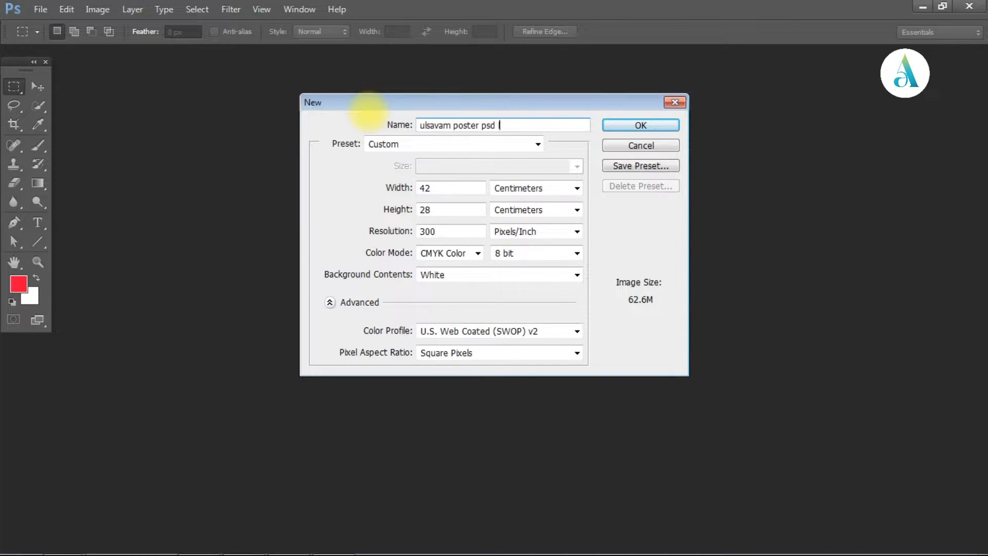
pyautogui.click(612, 126)
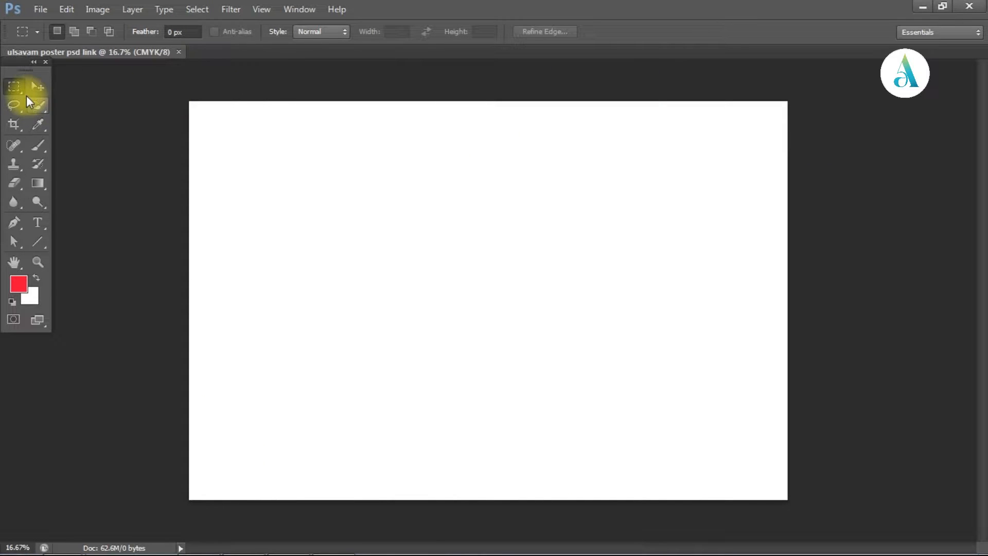
# - Open temple.psd from Local Disk (G:) alongside the blank poster document
pyautogui.click(34, 87)
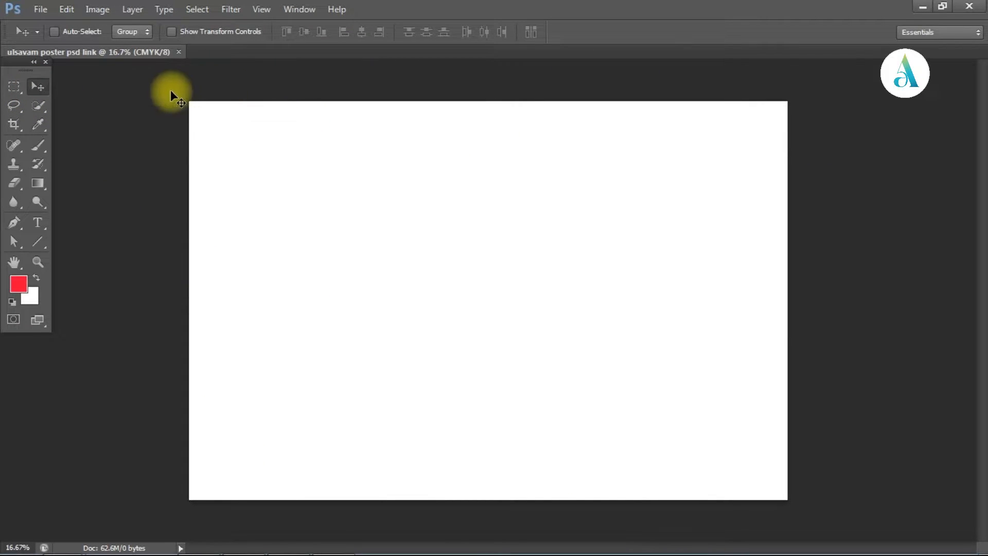
pyautogui.click(40, 10)
pyautogui.click(60, 40)
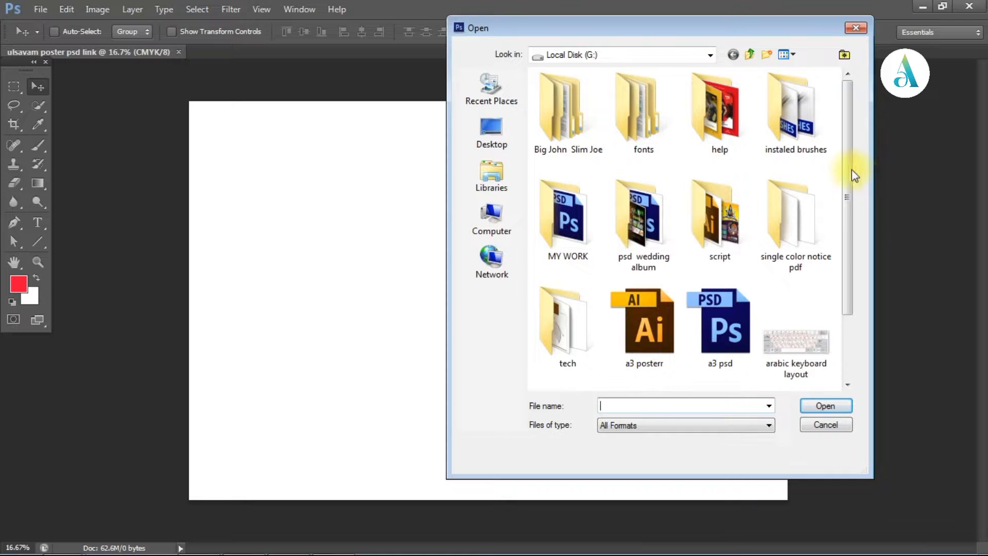
pyautogui.moveTo(852, 169); pyautogui.dragTo(844, 306)
pyautogui.click(720, 382)
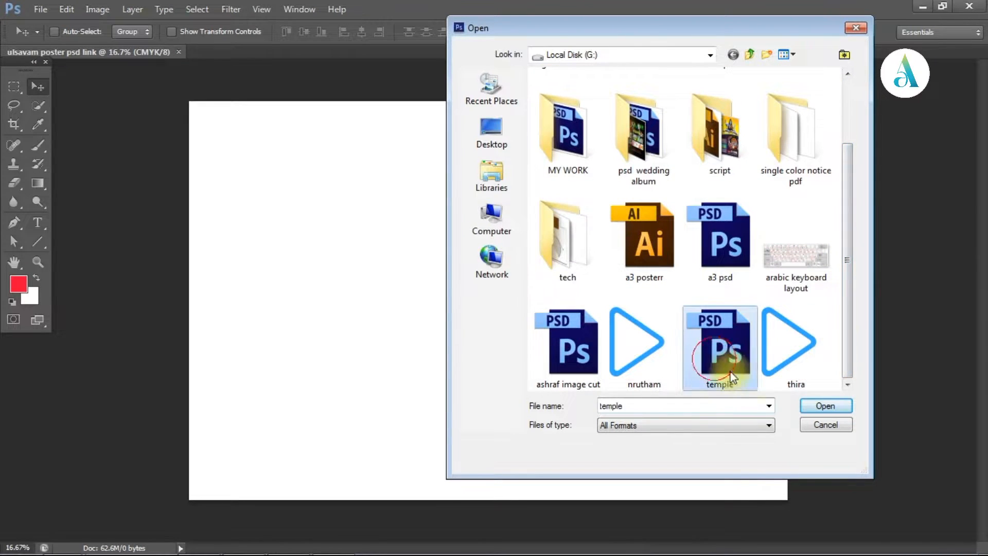
pyautogui.click(826, 405)
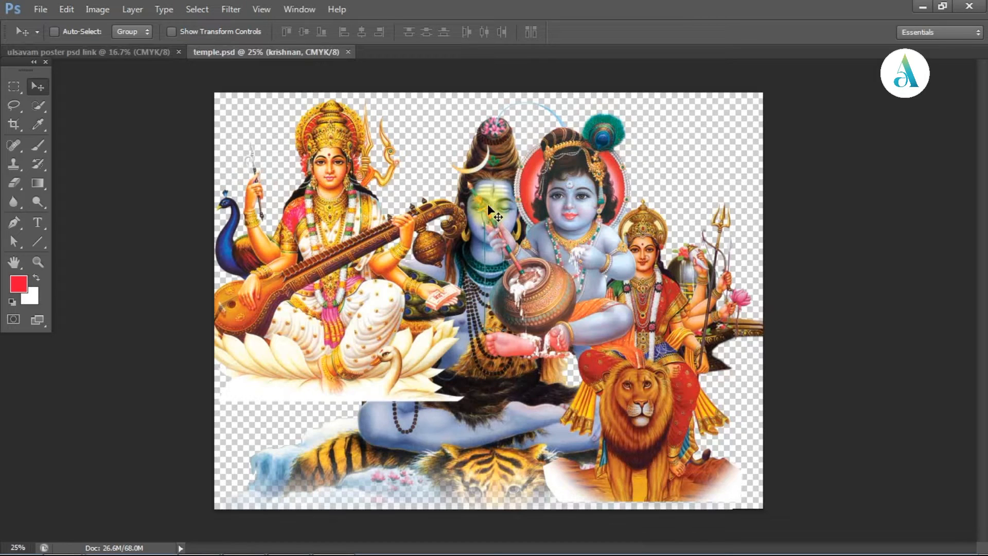
# - Move the Krishna and Durga figures aside in temple.psd and copy the Shiva figure into the poster document
pyautogui.click(13, 85)
pyautogui.click(37, 86)
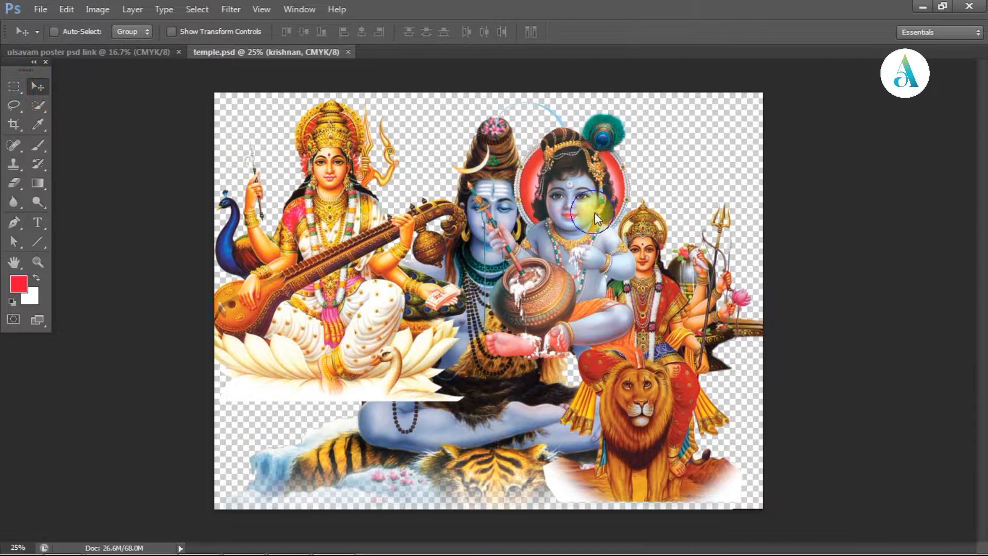
pyautogui.moveTo(585, 291); pyautogui.dragTo(765, 430)
pyautogui.keyDown('ctrl'); pyautogui.click(650, 255); pyautogui.keyUp('ctrl')
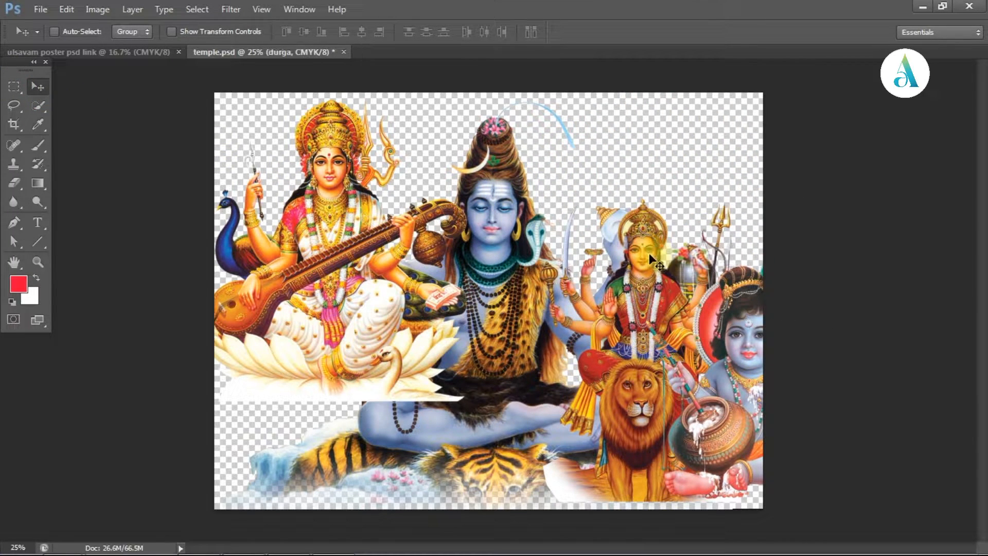
pyautogui.moveTo(649, 256); pyautogui.dragTo(761, 140)
pyautogui.moveTo(503, 243); pyautogui.dragTo(551, 243)
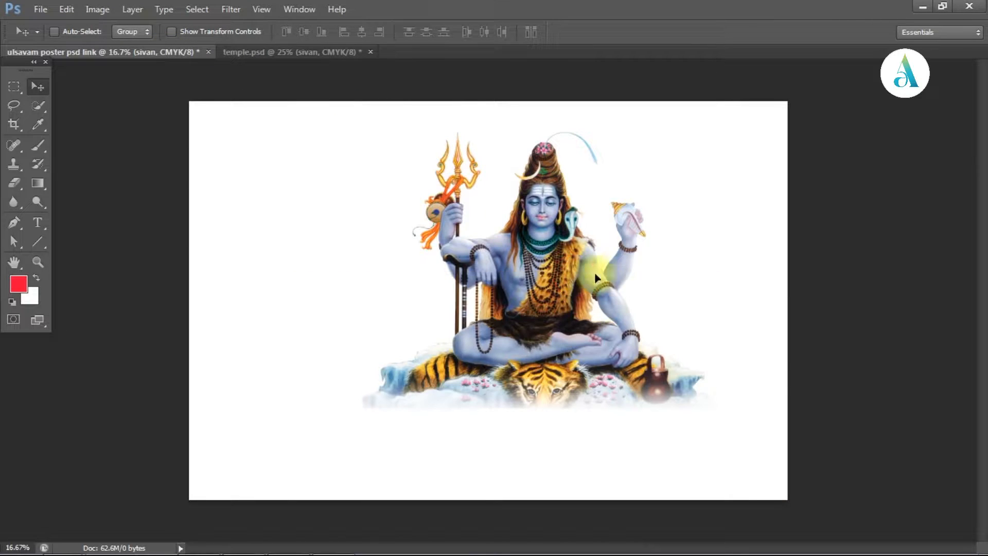
# - Shift Krishna away in temple.psd, copy the Shiva lingam into the poster document, and nudge the poster's Shiva figure inward from the edge
pyautogui.click(313, 51)
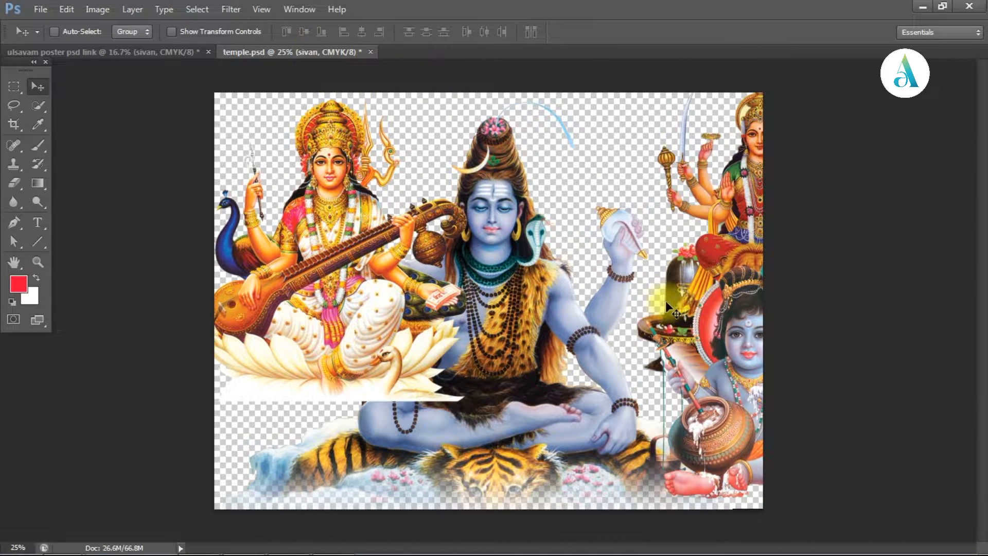
pyautogui.rightClick(734, 320)
pyautogui.moveTo(501, 333); pyautogui.dragTo(494, 334)
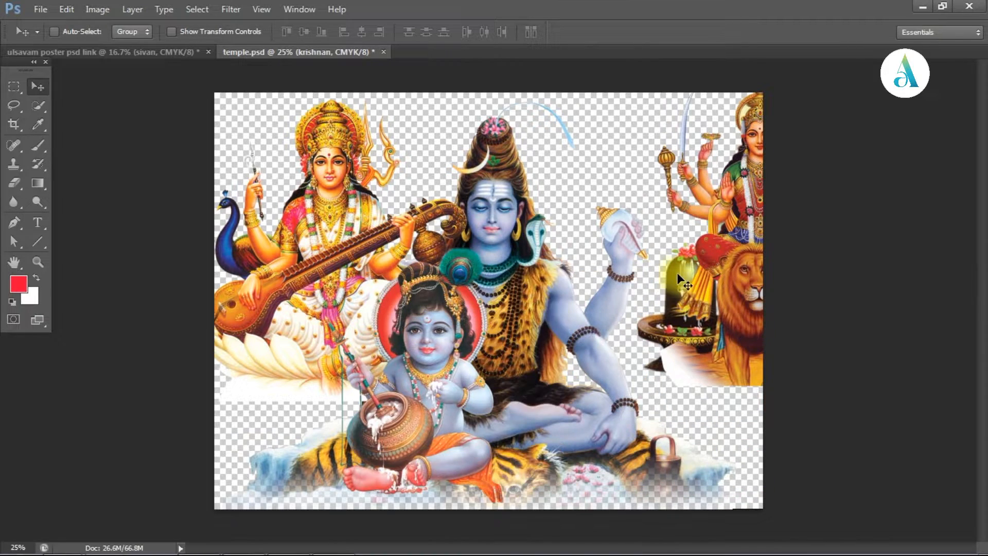
pyautogui.moveTo(689, 303); pyautogui.dragTo(403, 232)
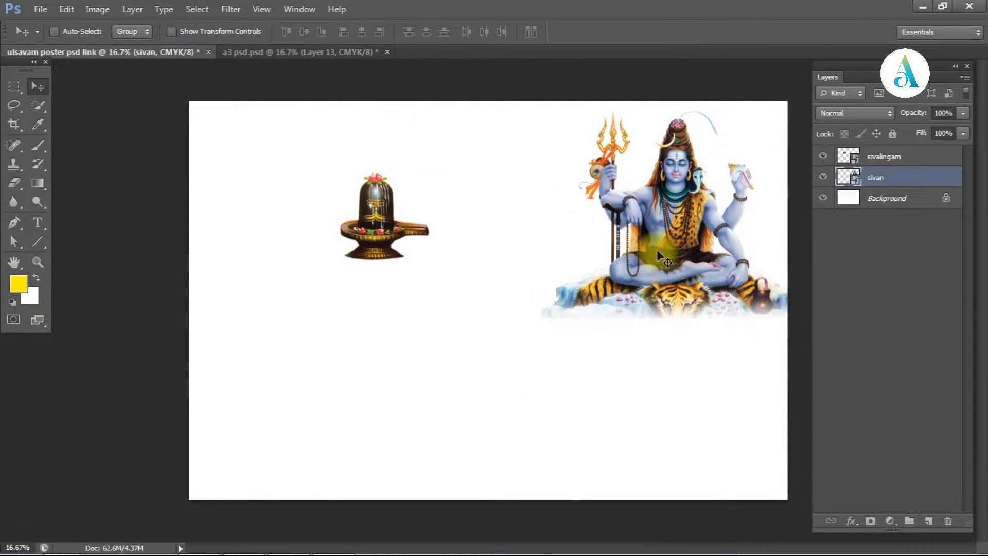
pyautogui.moveTo(657, 249); pyautogui.dragTo(638, 251)
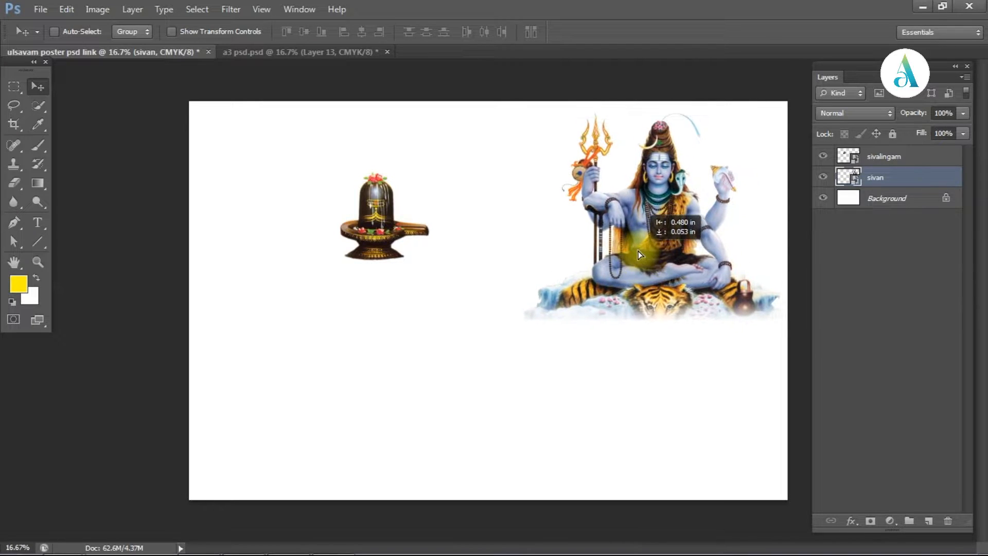
# - Add a Solid Color fill layer directly above the Background with the colour C 0, M 38, Y 100, K 0
pyautogui.click(898, 200)
pyautogui.click(889, 521)
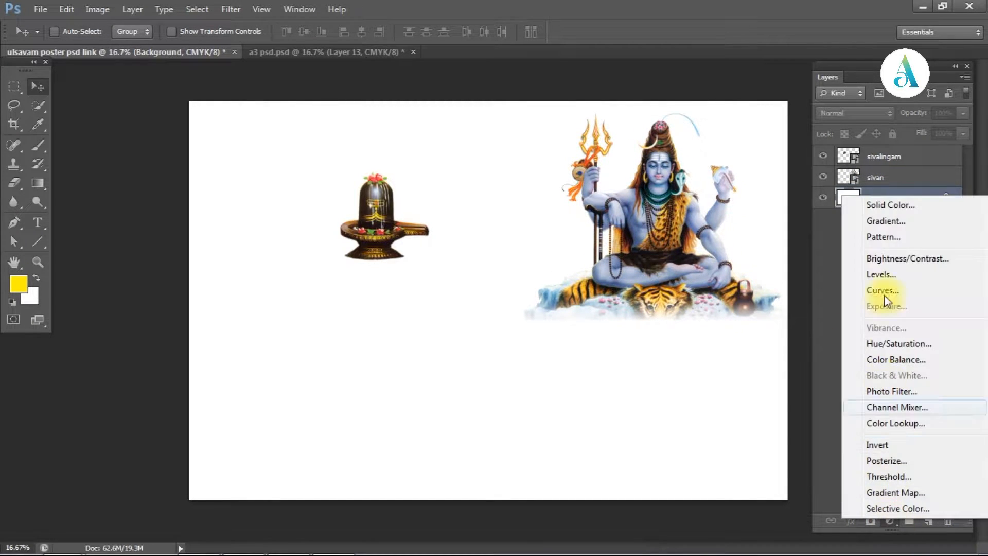
pyautogui.click(888, 207)
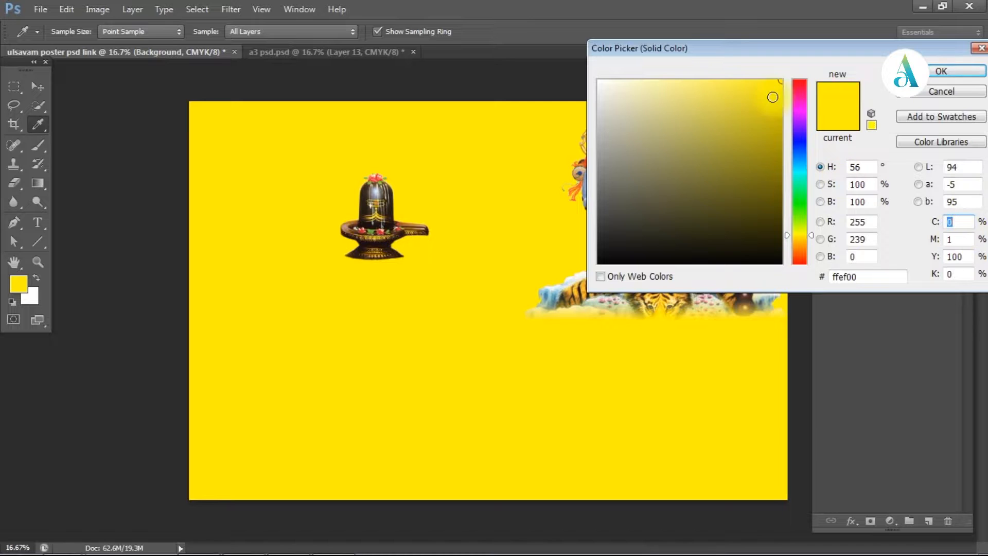
pyautogui.click(776, 101)
pyautogui.write('0')
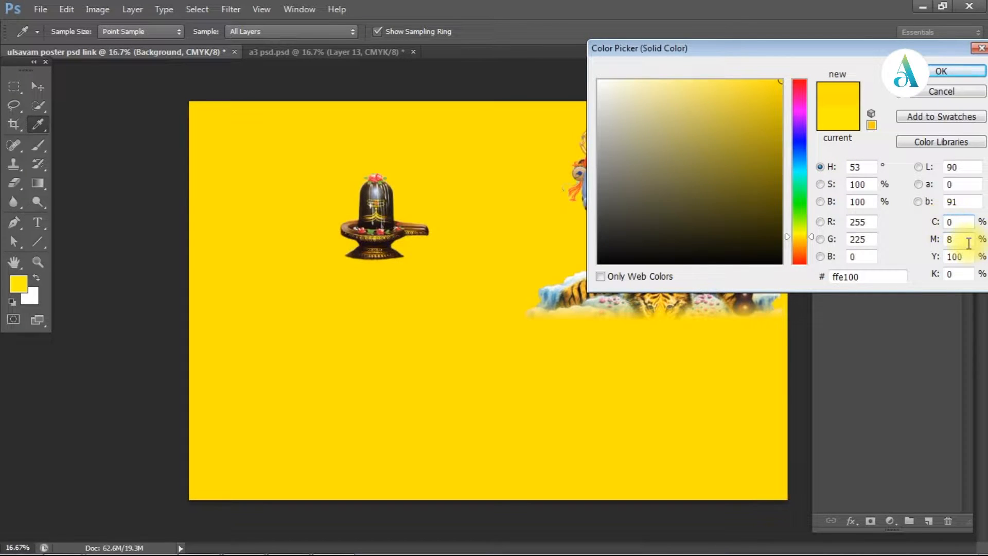
pyautogui.write('32')
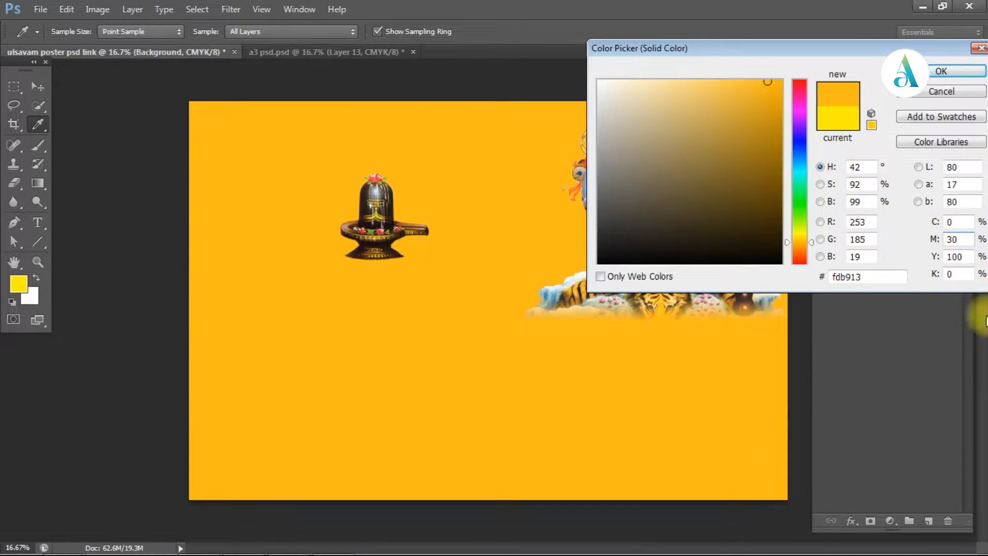
pyautogui.doubleClick(962, 240)
pyautogui.write('38')
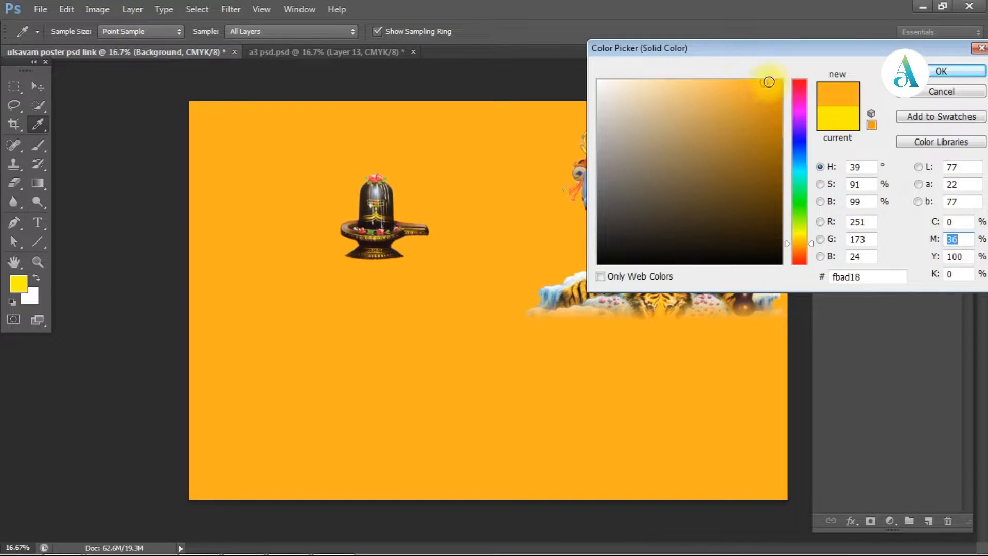
pyautogui.doubleClick(954, 222)
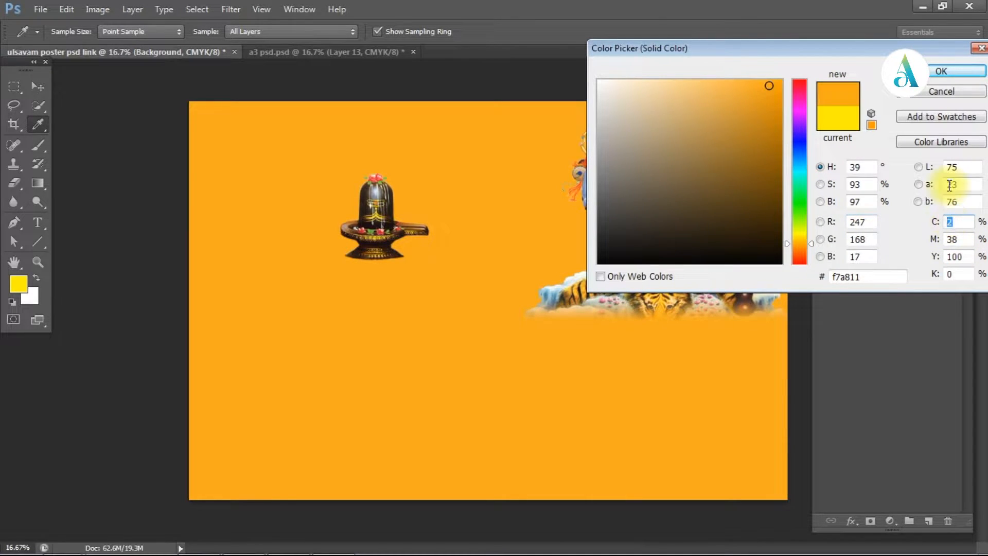
pyautogui.write('0')
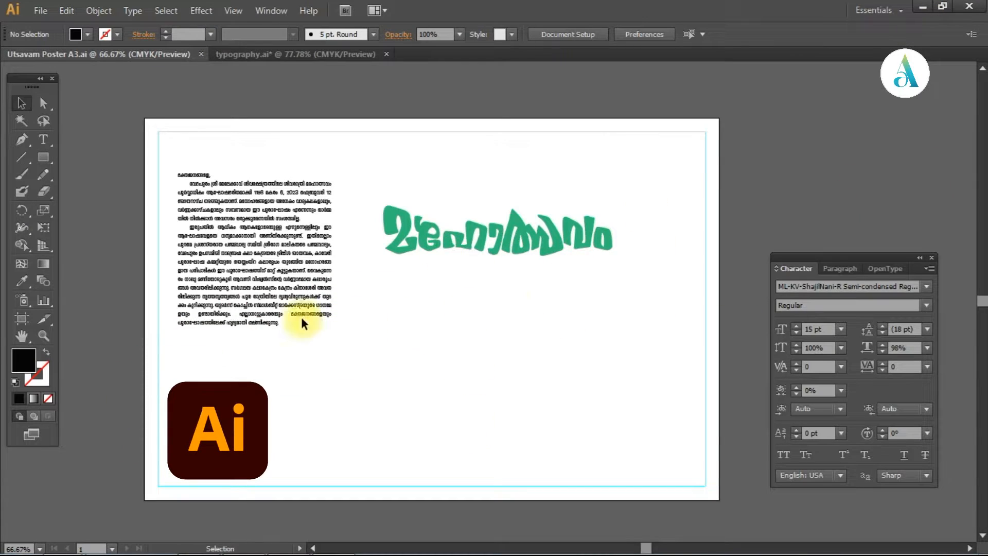
# - In Illustrator, place "ulsavam poster psd link" from the "sivarathri ulsavam poster" folder on Local Disk (E:) as a linked image
pyautogui.click(42, 14)
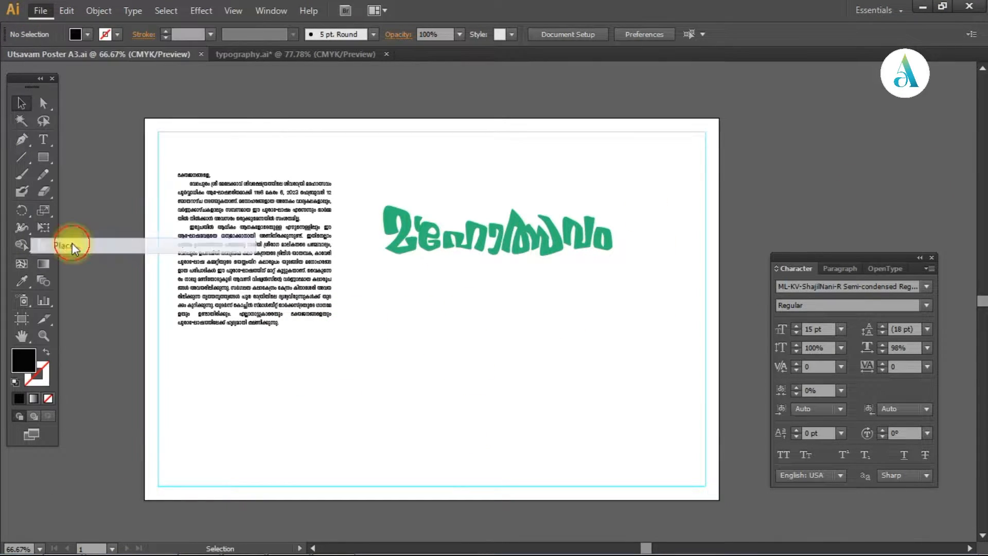
pyautogui.click(72, 244)
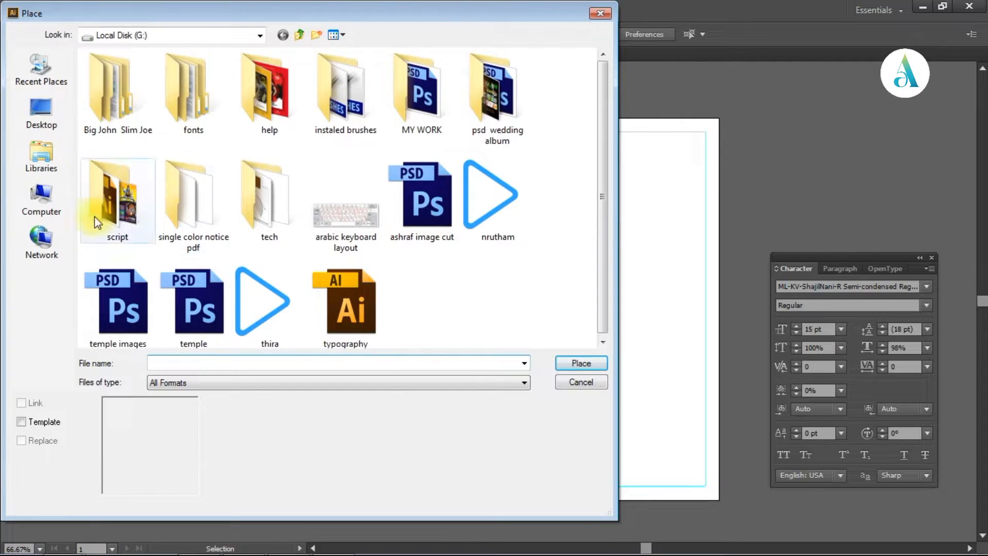
pyautogui.click(42, 196)
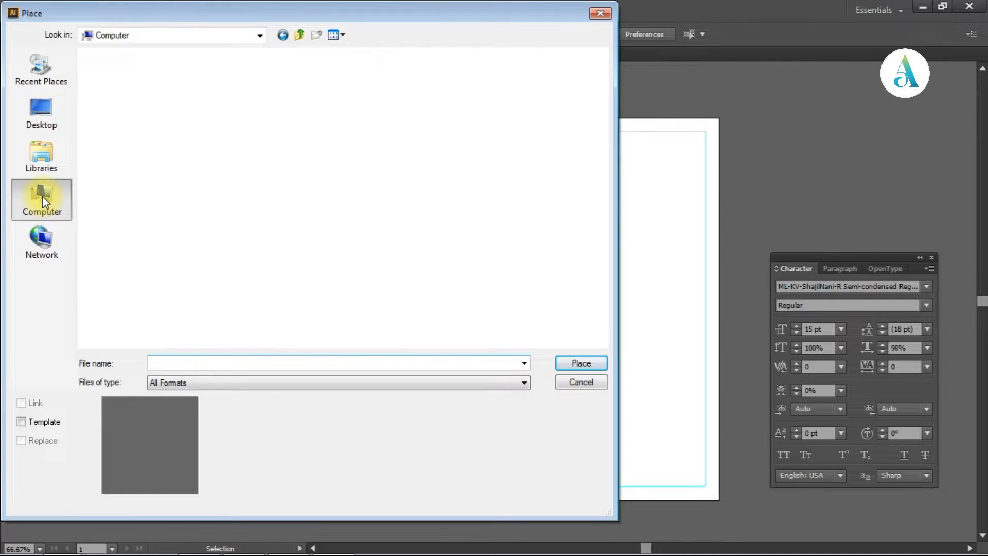
pyautogui.doubleClick(514, 87)
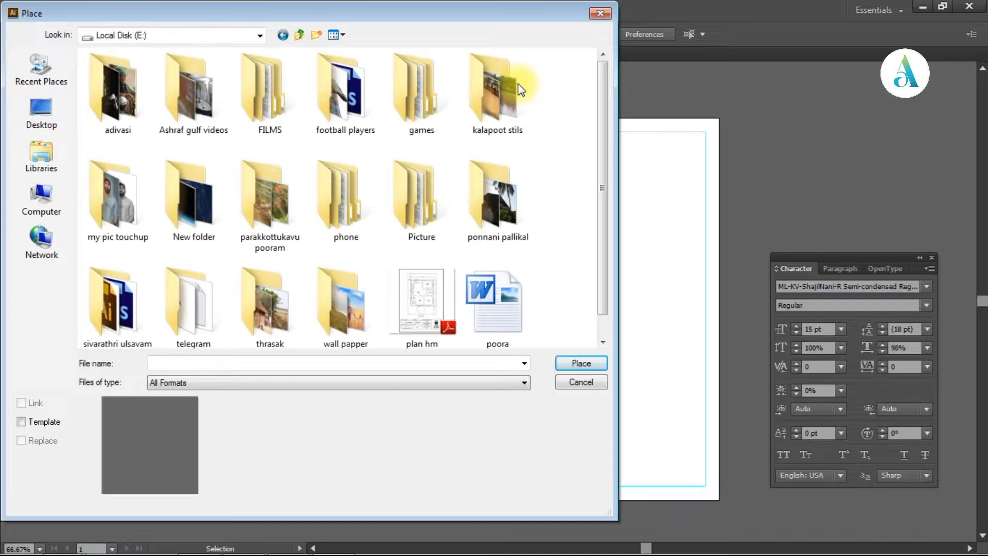
pyautogui.scroll(-1, 502, 166)
pyautogui.doubleClick(118, 271)
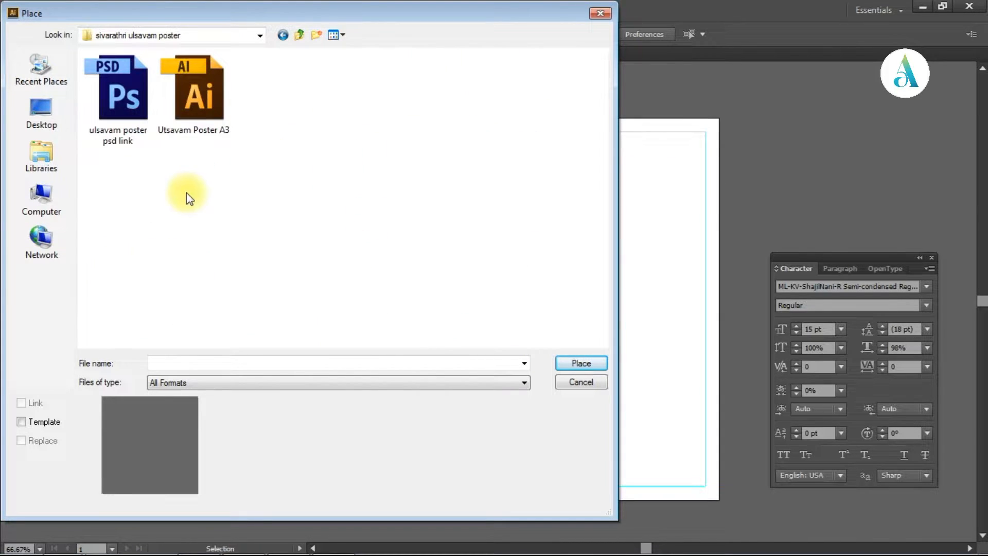
pyautogui.click(121, 112)
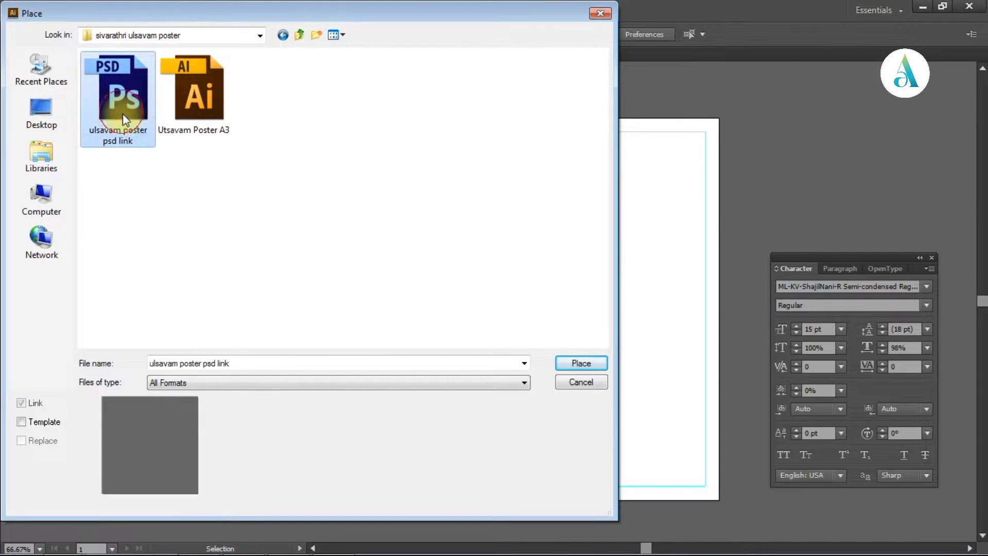
pyautogui.click(595, 361)
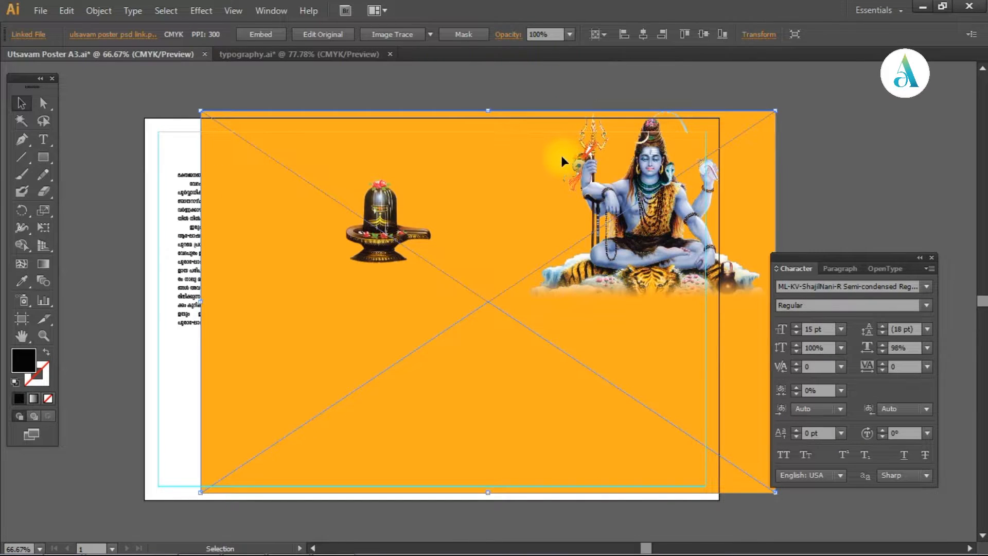
# - Centre the placed image horizontally and vertically on the artboard, behind the text and lettering, and lock it
pyautogui.click(643, 34)
pyautogui.click(704, 35)
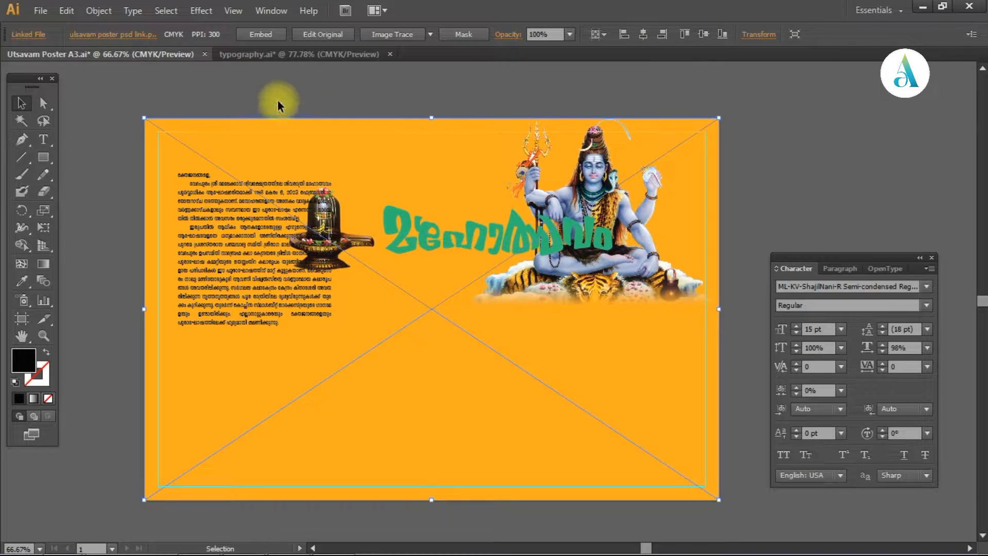
pyautogui.click(99, 10)
pyautogui.moveTo(114, 96)
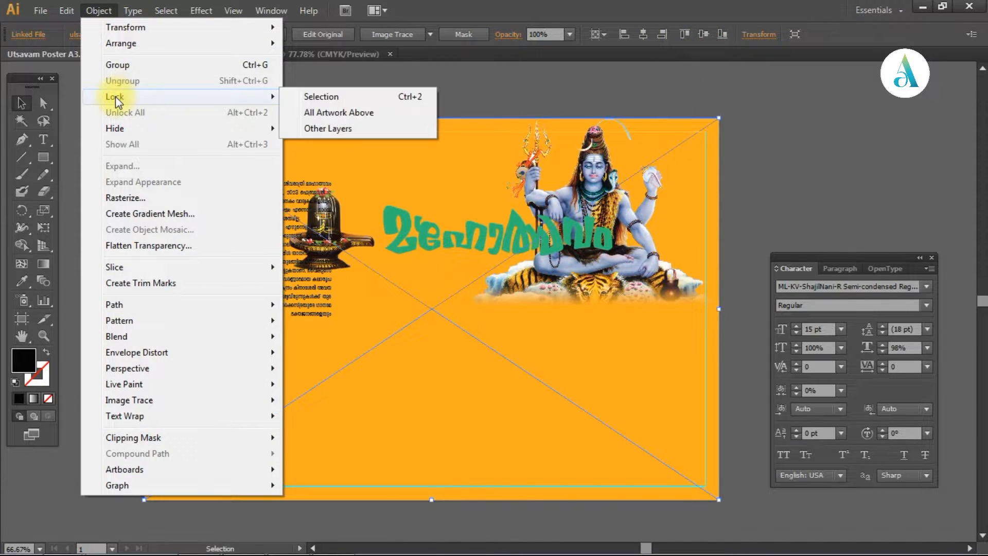
pyautogui.click(324, 96)
# - Copy the മഹോത്സവം lettering from Illustrator and paste it as a Smart Object into "ulsavam poster psd link.psd" in Photoshop
pyautogui.click(459, 196)
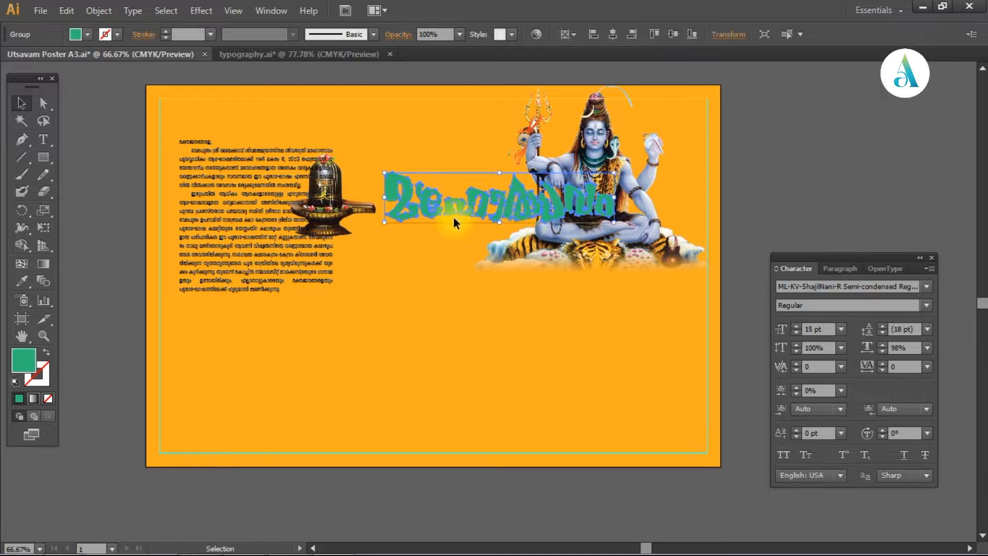
pyautogui.click(99, 11)
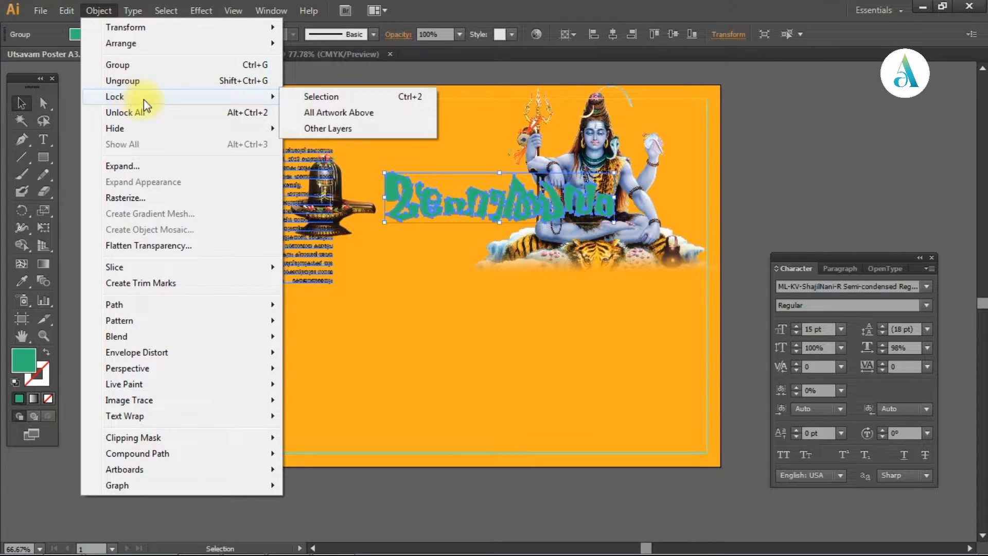
pyautogui.press('Escape')
pyautogui.click(65, 12)
pyautogui.click(82, 64)
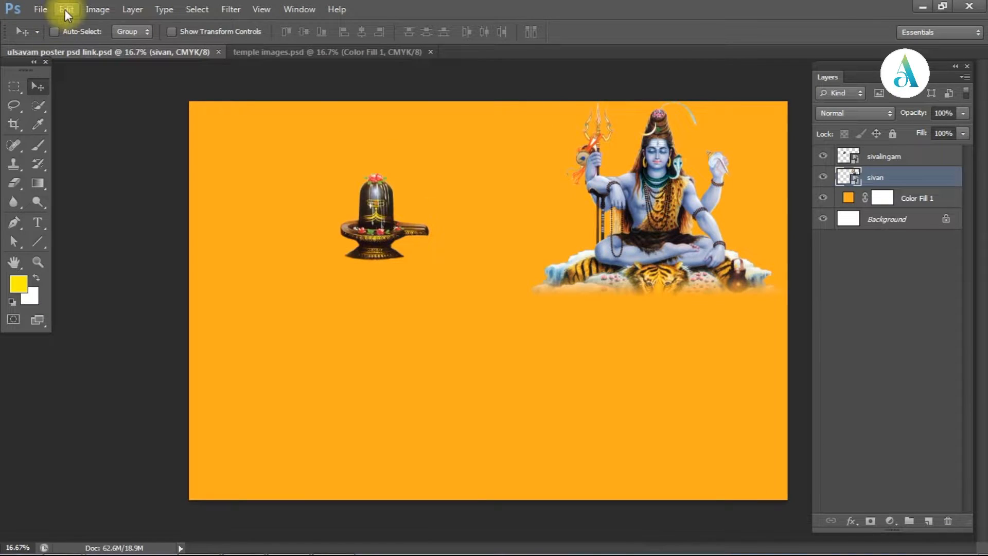
pyautogui.click(65, 10)
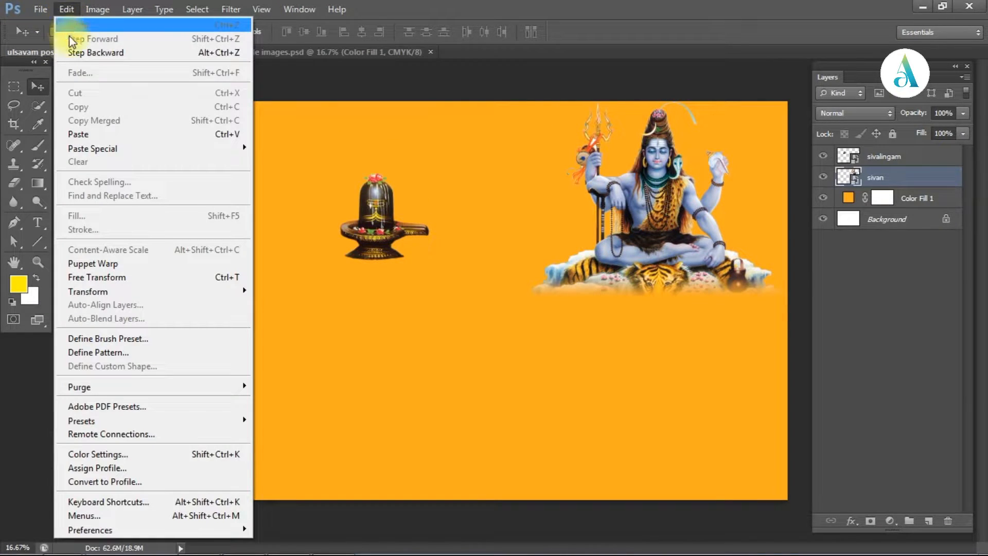
pyautogui.click(96, 134)
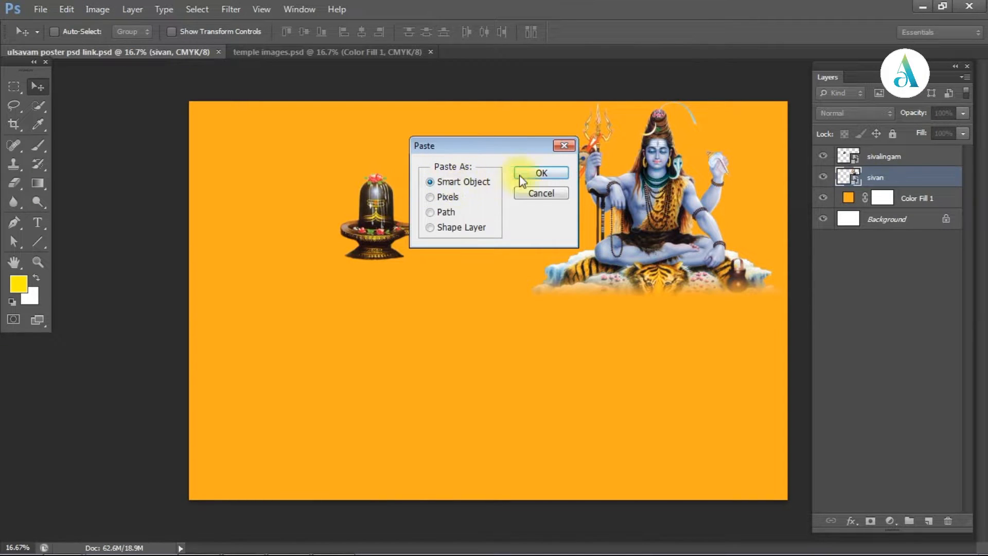
pyautogui.click(540, 173)
pyautogui.press('Return')
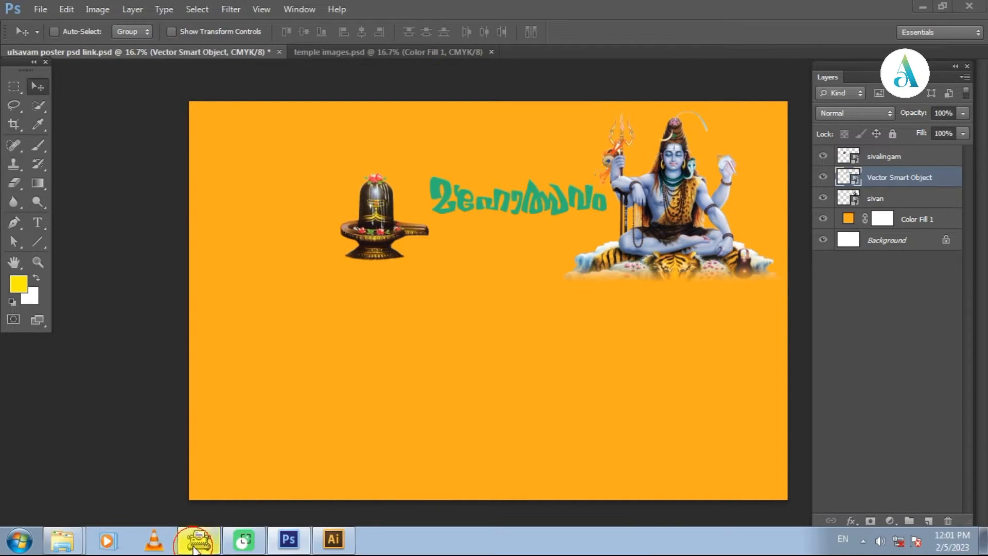
# - Copy the temple name ശ്രീ മേലേക്കാവ് ശിവക്ഷേത്രം വേദപുരം from the Typeit! document and paste it as a text layer in the Photoshop poster
pyautogui.click(194, 547)
pyautogui.moveTo(7, 278); pyautogui.dragTo(364, 278)
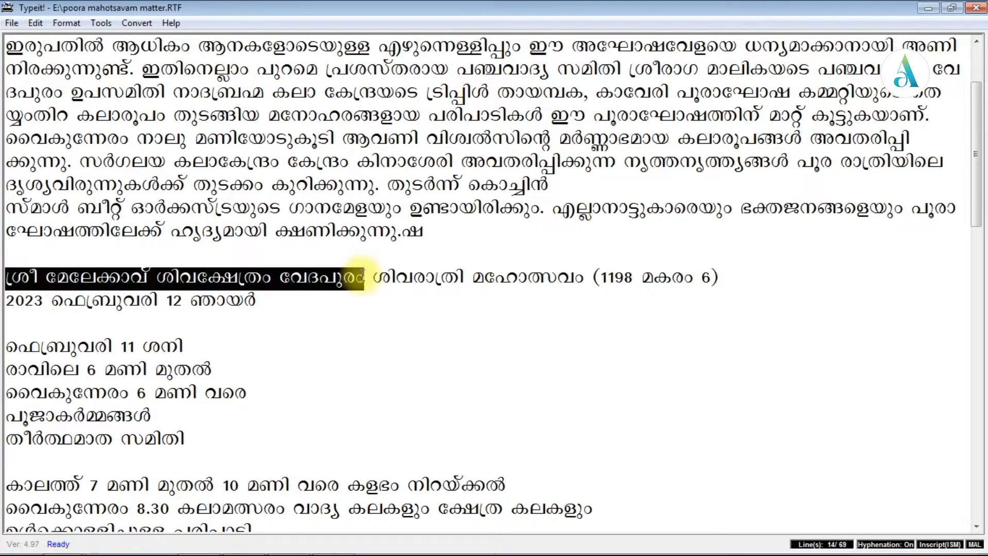
pyautogui.click(289, 542)
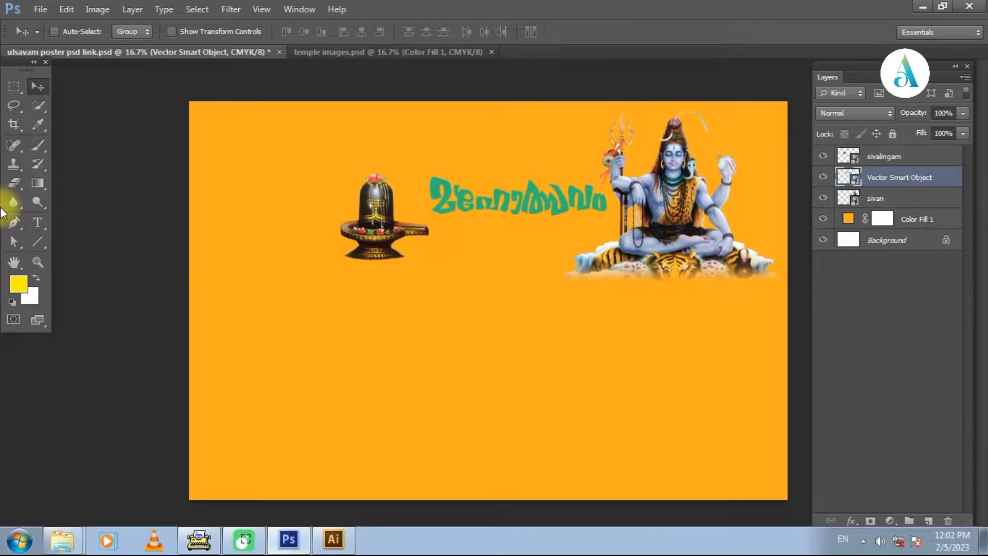
pyautogui.click(38, 222)
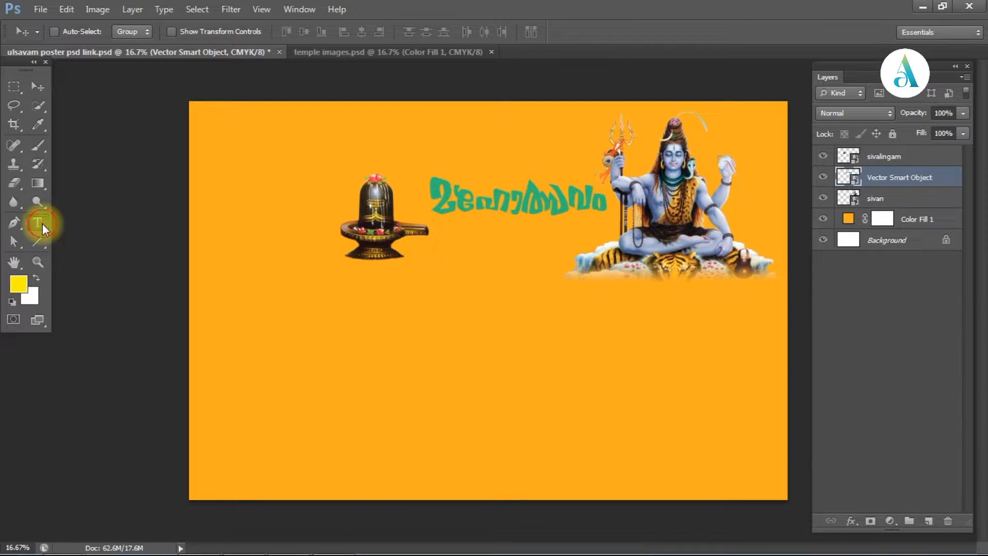
pyautogui.click(481, 151)
pyautogui.hotkey('ctrl', 'v')
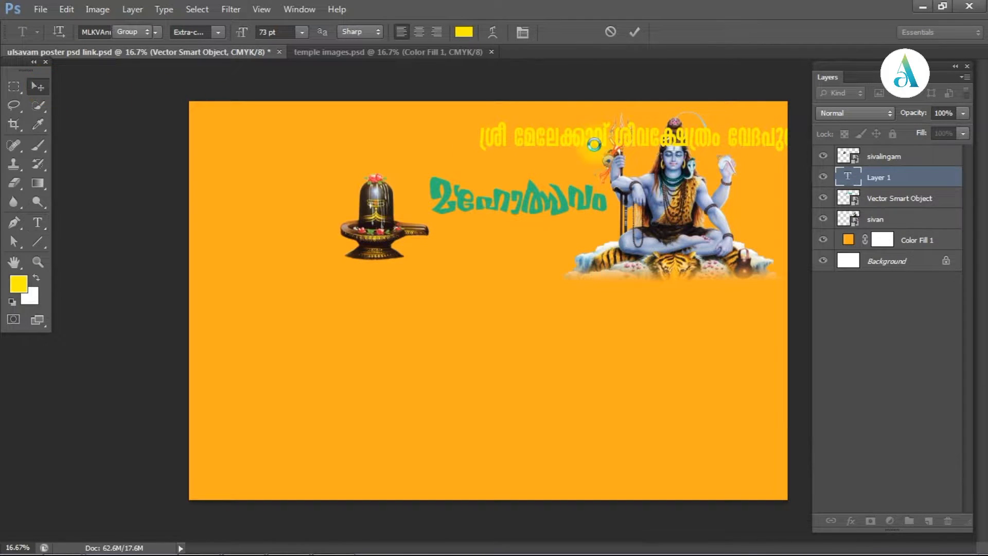
# - Move the temple name and scale it down to fit directly above the മഹോത്സവം lettering
pyautogui.moveTo(592, 139); pyautogui.dragTo(534, 150)
pyautogui.hotkey('ctrl', 't')
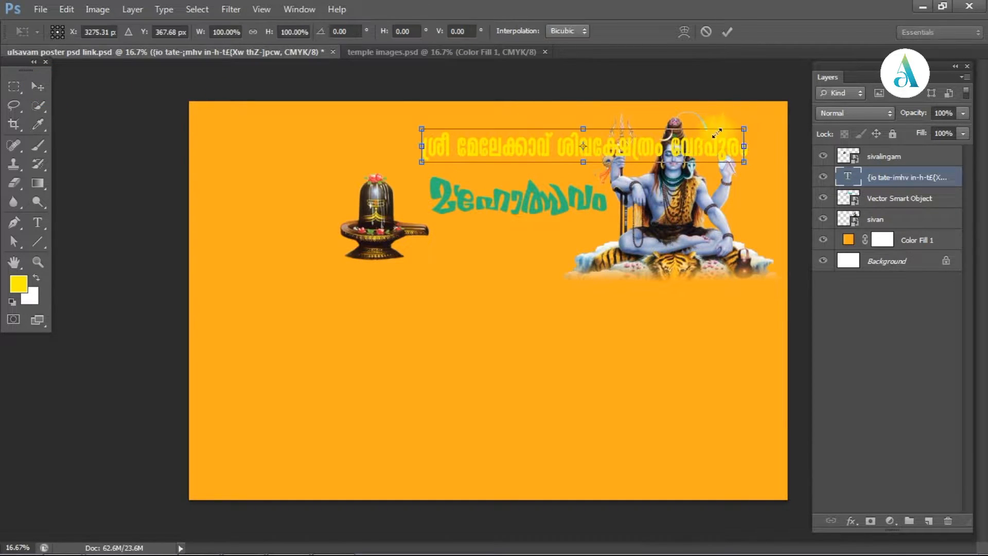
pyautogui.moveTo(738, 130); pyautogui.dragTo(622, 137)
pyautogui.press('Return')
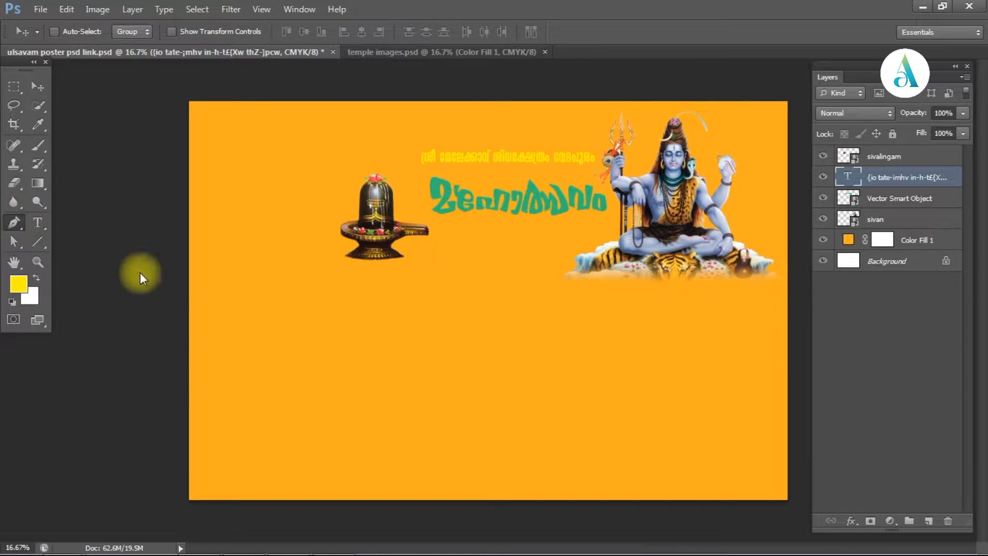
# - Draw a pen path with a wavy upper edge across the canvas, enclosing its lower half and extending past the borders
pyautogui.press('p')
pyautogui.click(182, 347)
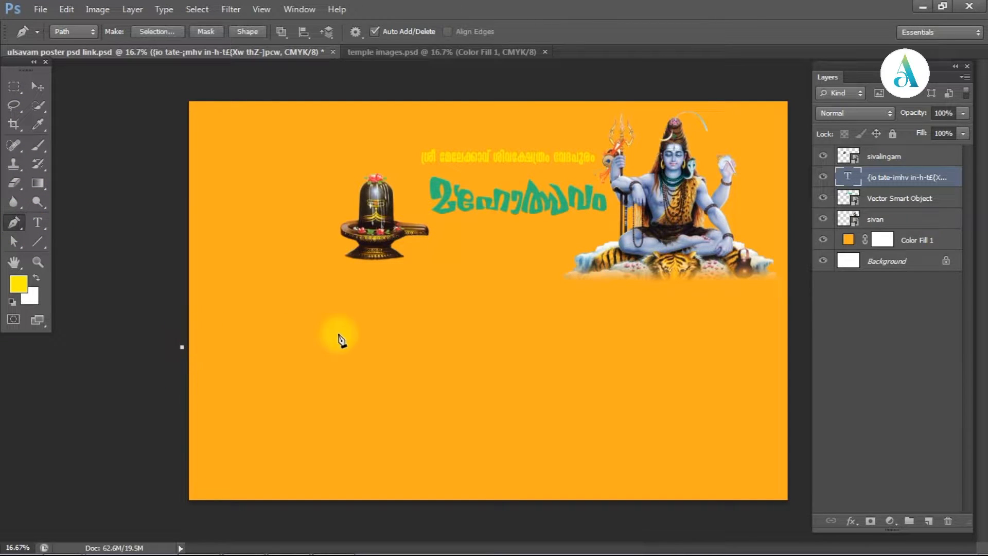
pyautogui.moveTo(566, 358); pyautogui.dragTo(578, 362)
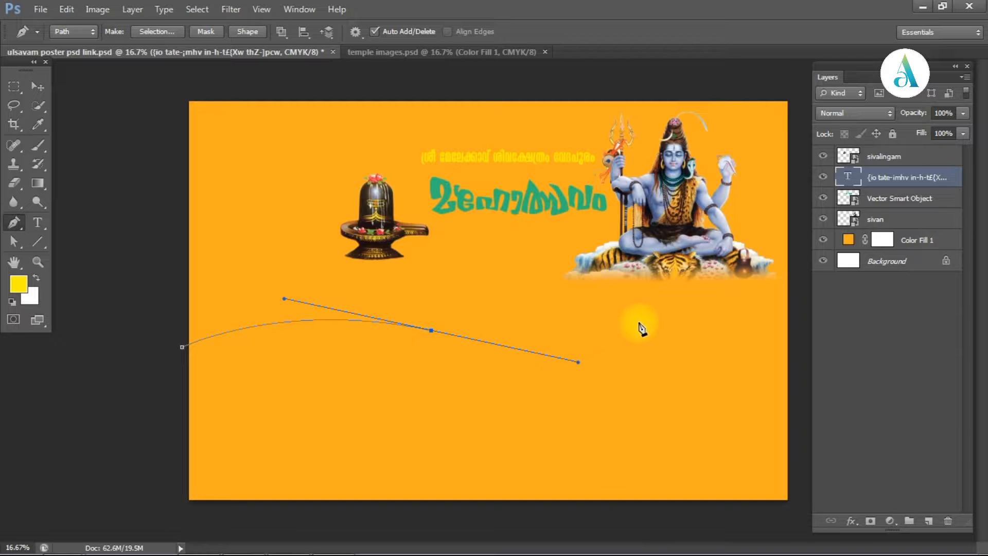
pyautogui.keyDown('alt'); pyautogui.click(431, 330); pyautogui.keyUp('alt')
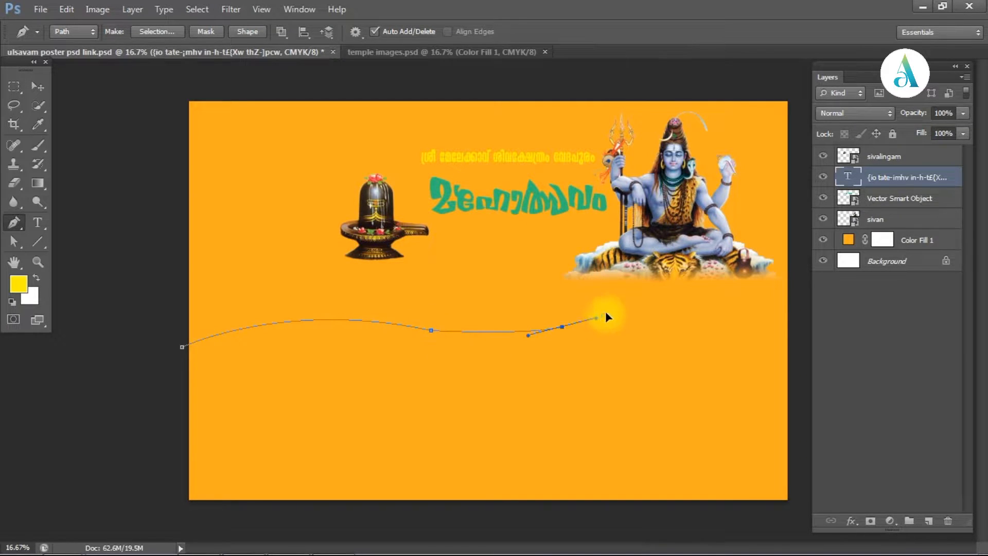
pyautogui.moveTo(606, 314); pyautogui.dragTo(615, 309)
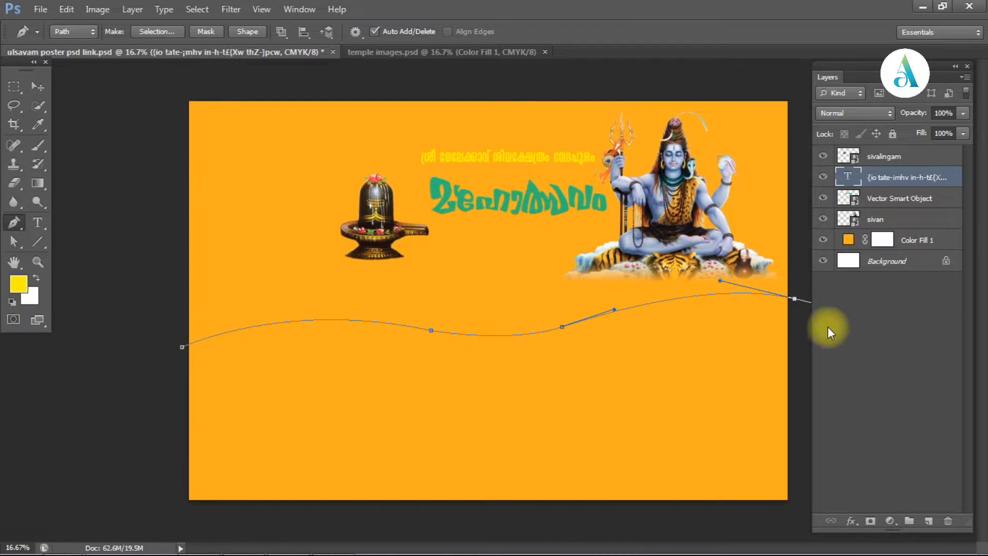
pyautogui.click(799, 508)
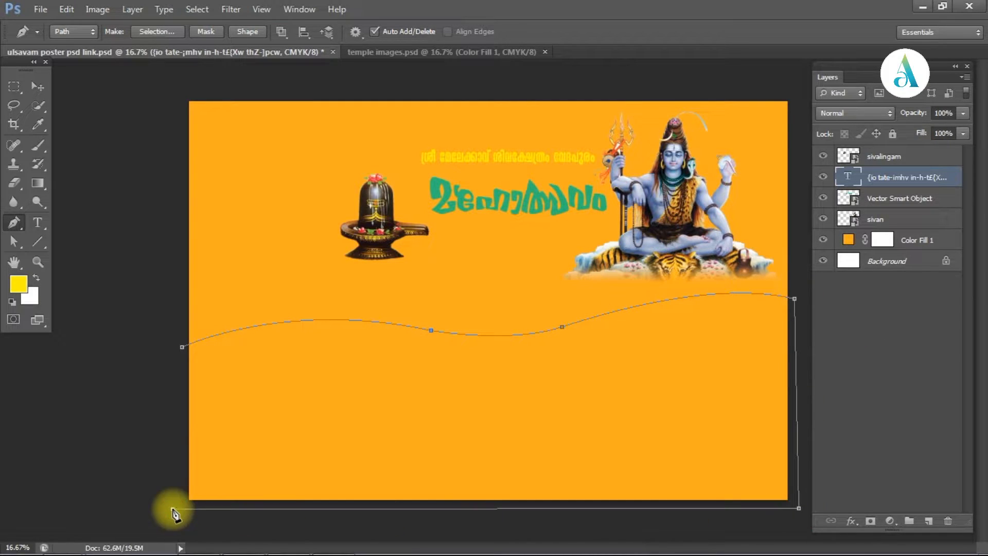
# - Convert the wavy path into a shape layer and remove its stroke
pyautogui.click(251, 32)
pyautogui.click(38, 241)
pyautogui.click(184, 32)
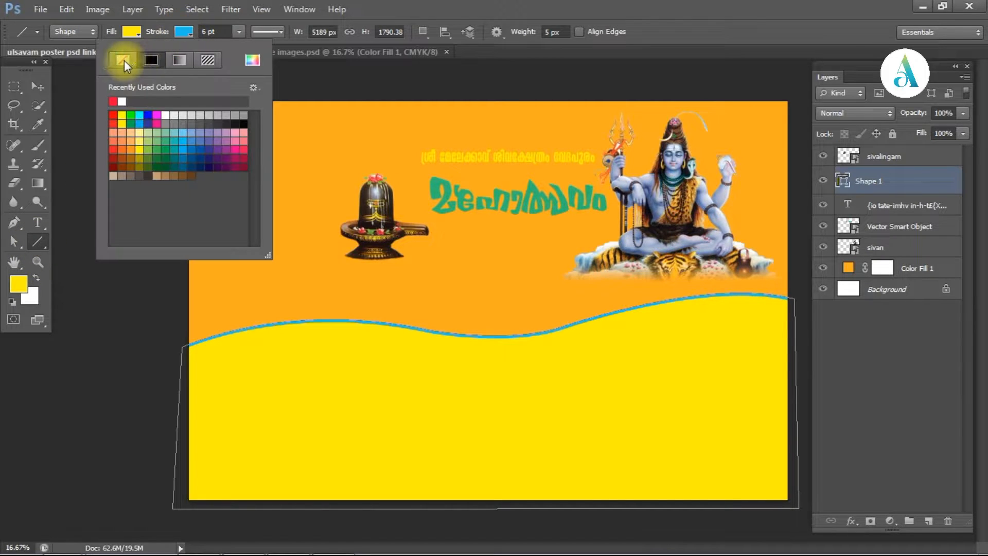
pyautogui.click(124, 60)
# - Set the wave shape's fill to dark brown, C 32, M 85, Y 100, K 41
pyautogui.click(137, 32)
pyautogui.click(201, 59)
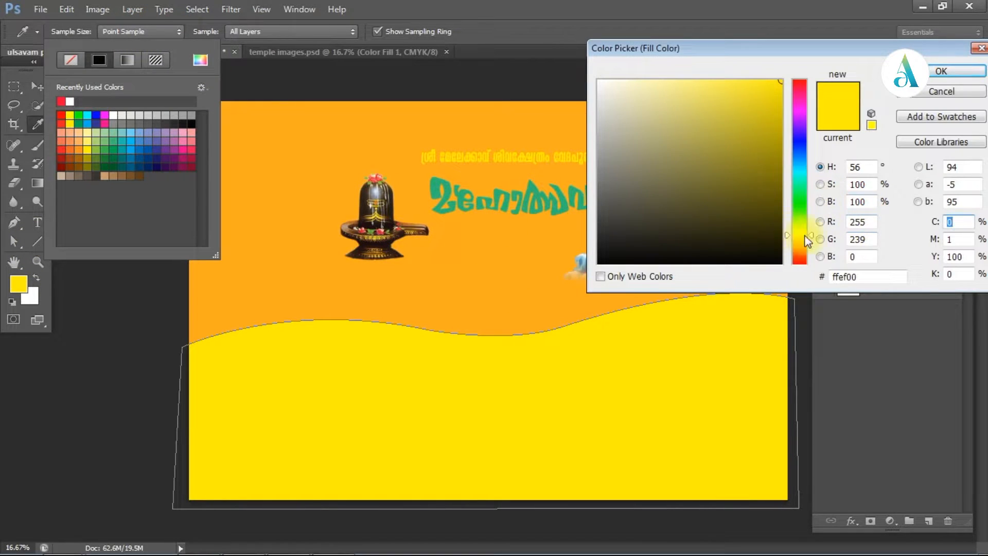
pyautogui.moveTo(807, 241); pyautogui.dragTo(778, 112)
pyautogui.click(754, 110)
pyautogui.click(806, 255)
pyautogui.click(754, 179)
pyautogui.click(929, 74)
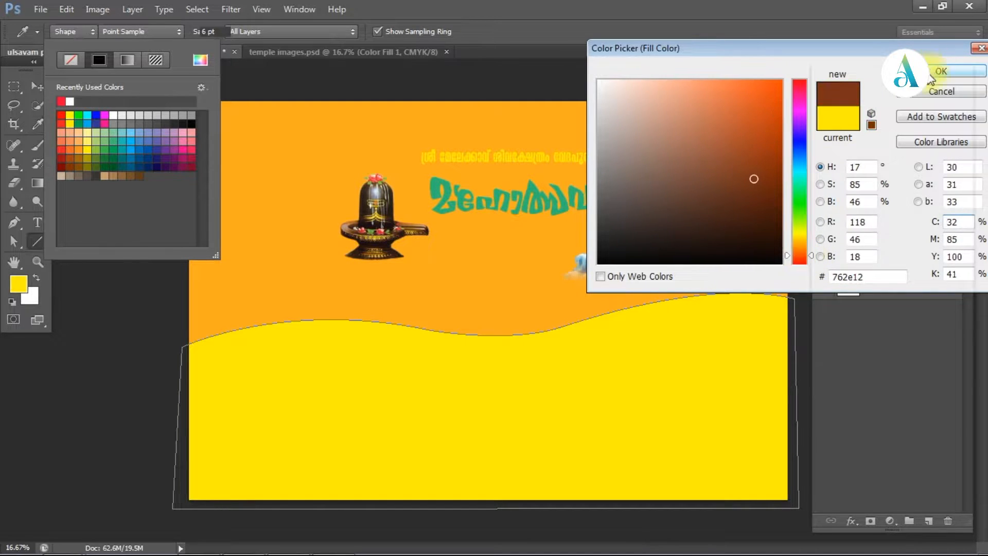
# - Enlarge the wave shape slightly past the canvas edges and make an offset duplicate of it
pyautogui.click(36, 87)
pyautogui.hotkey('ctrl', 't')
pyautogui.moveTo(798, 293); pyautogui.dragTo(809, 286)
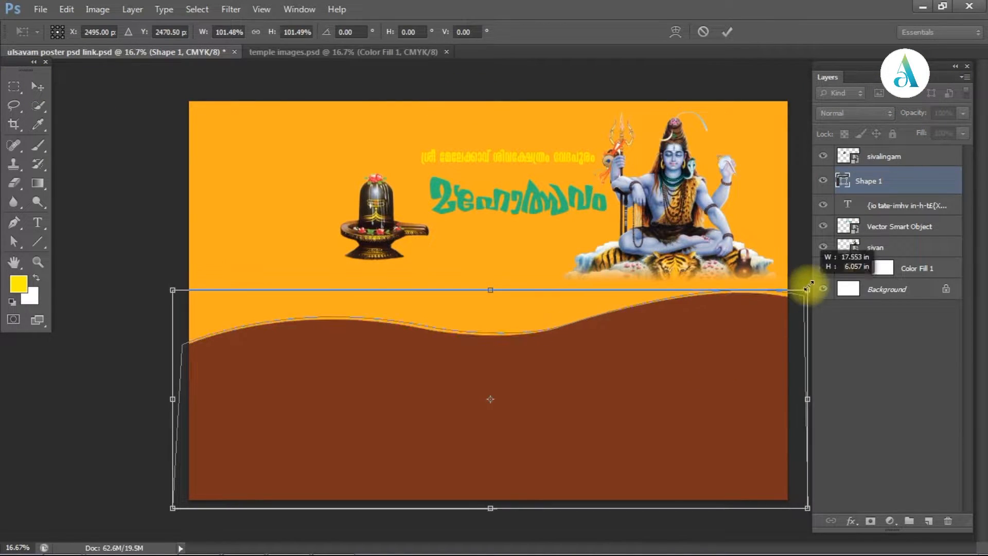
pyautogui.moveTo(173, 290); pyautogui.dragTo(302, 307)
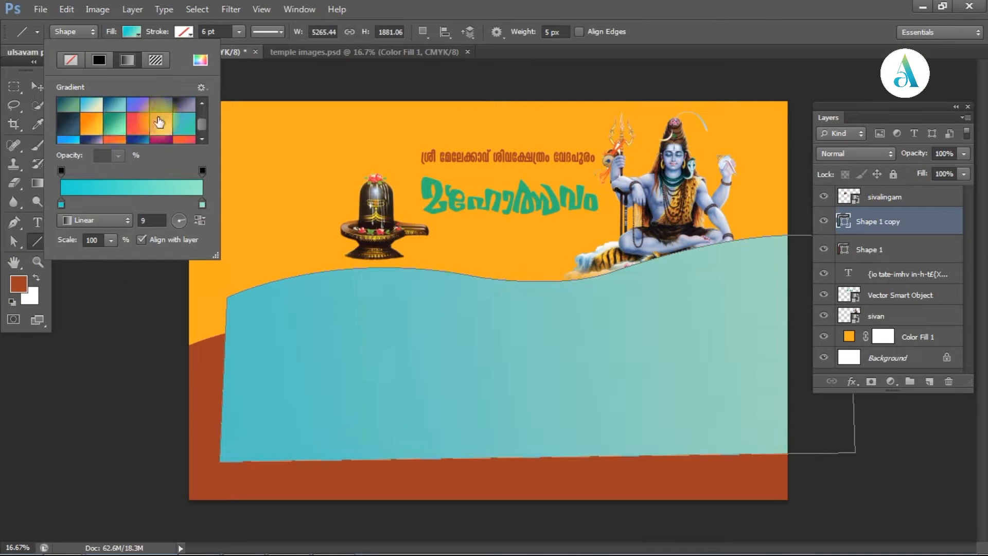
# - Fill the duplicate wave with a magenta-to-purple linear gradient
pyautogui.click(150, 126)
pyautogui.click(91, 104)
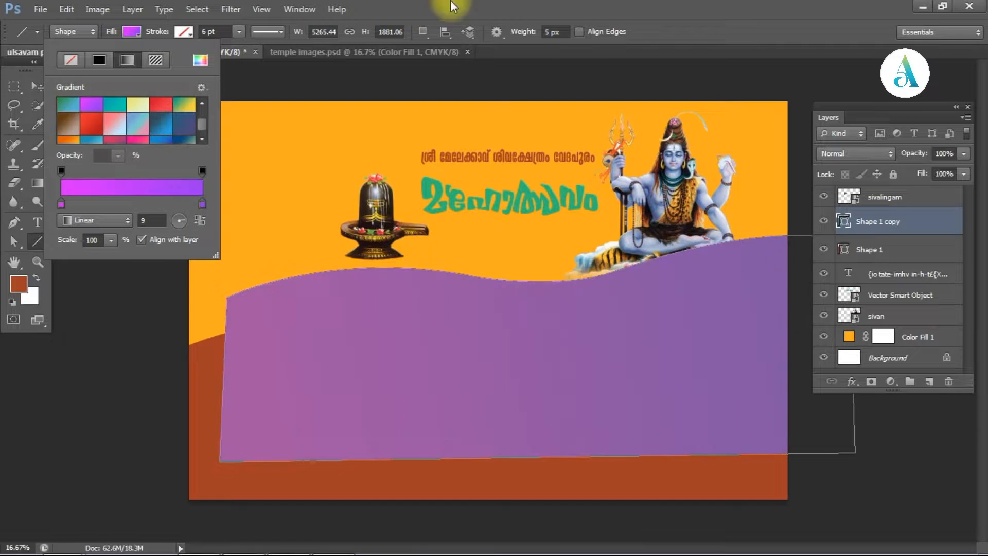
pyautogui.click(452, 6)
# - Send the duplicate wave behind Shape 1 and shift it so only a thin band shows along the wavy edge
pyautogui.click(38, 87)
pyautogui.hotkey('ctrl', '[')
pyautogui.moveTo(488, 387); pyautogui.dragTo(423, 426)
# - Change Shape 1's fill to a very dark purple, about C 72, M 89, Y 49, K 65
pyautogui.doubleClick(846, 224)
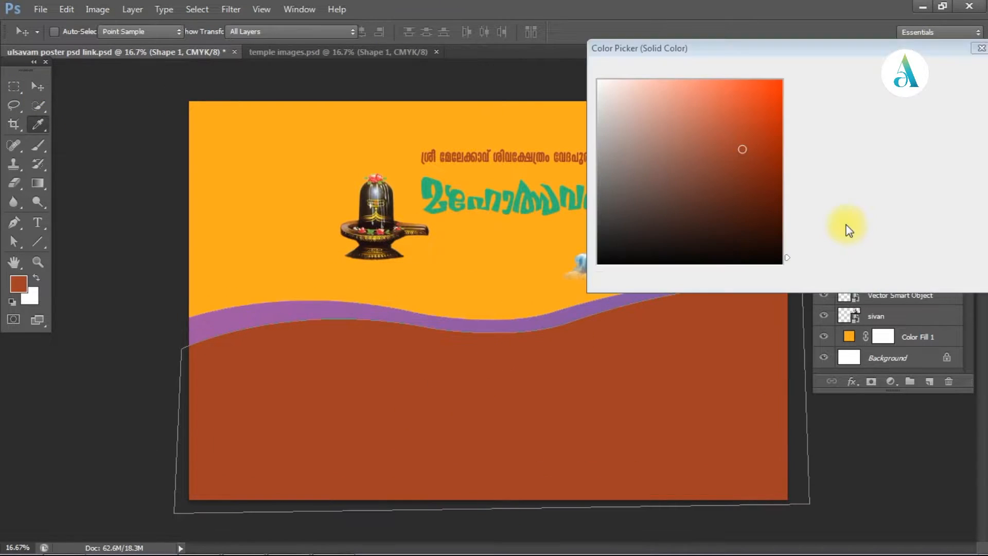
pyautogui.click(717, 108)
pyautogui.click(658, 229)
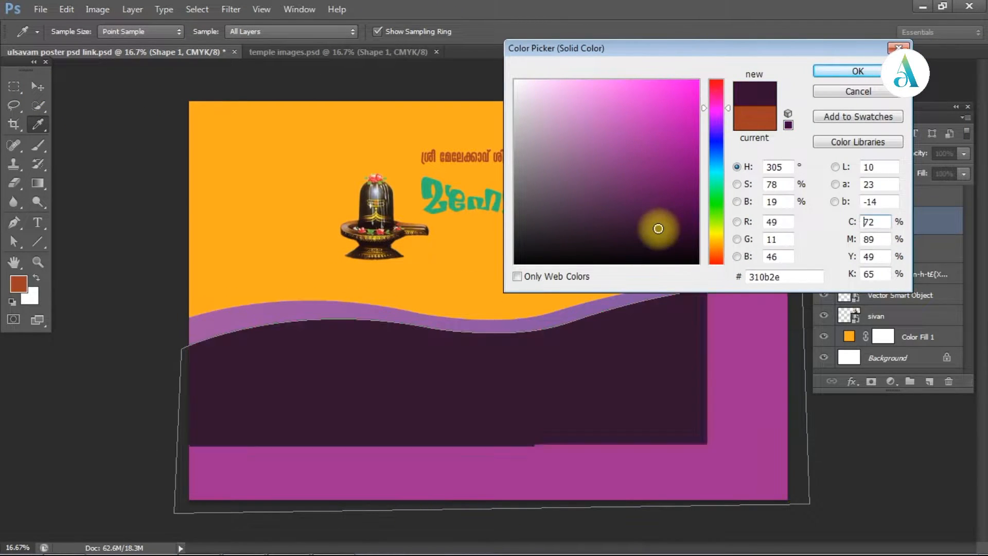
pyautogui.moveTo(658, 228); pyautogui.dragTo(655, 228)
pyautogui.click(879, 222)
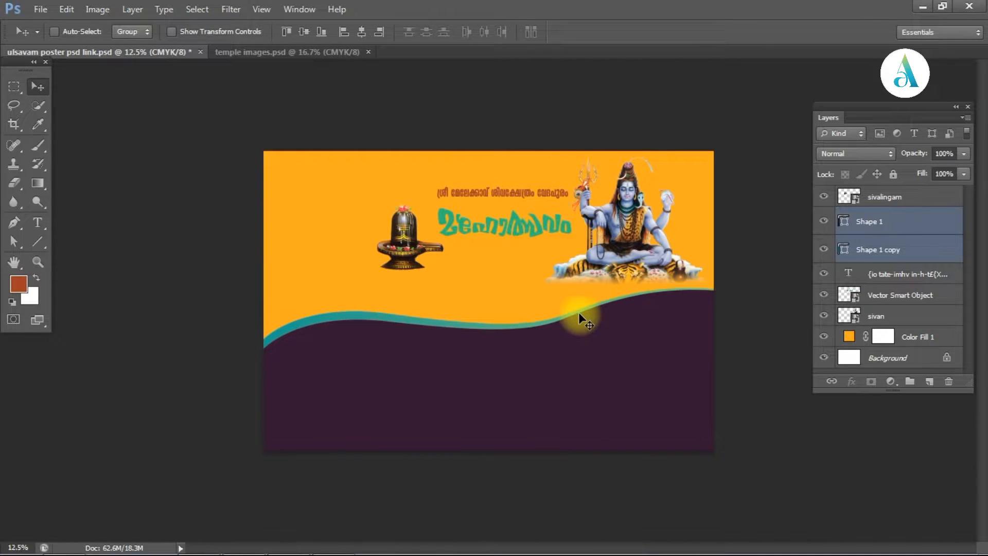
# - Nudge the Shiva figure slightly outward and paint a soft yellow glow behind it on a new layer with a large 76% opacity brush
pyautogui.rightClick(624, 238)
pyautogui.click(640, 245)
pyautogui.moveTo(625, 248); pyautogui.dragTo(630, 252)
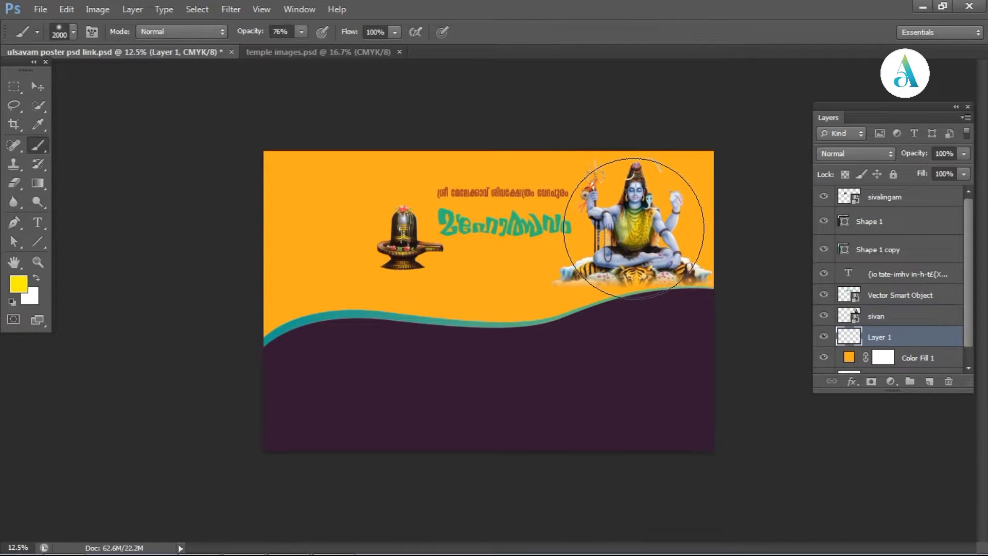
pyautogui.click(642, 240)
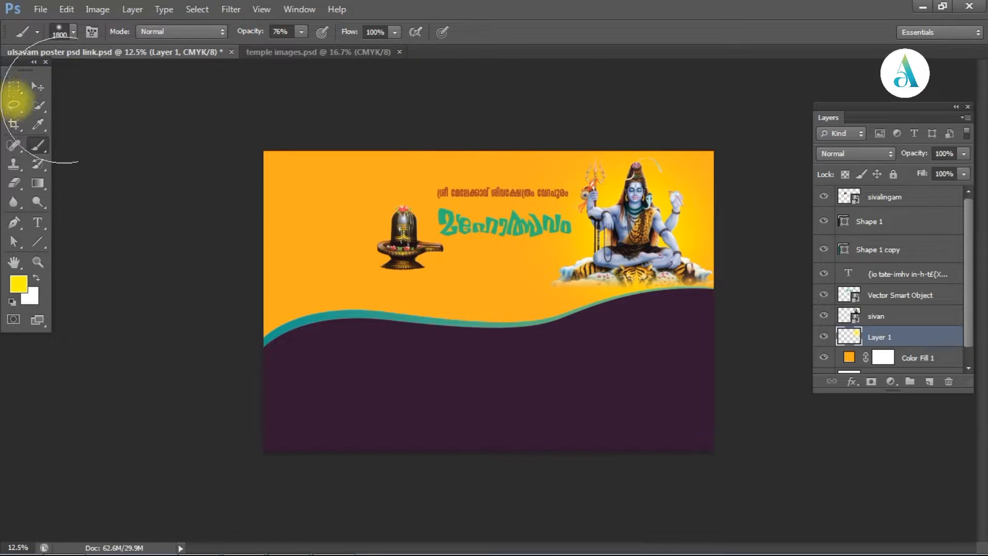
# - Add a Gradient Overlay to the മഹോത്സവം lettering layer using a pink-to-dark-purple preset
pyautogui.click(37, 87)
pyautogui.hotkey('ctrl', '+')
pyautogui.click(901, 295)
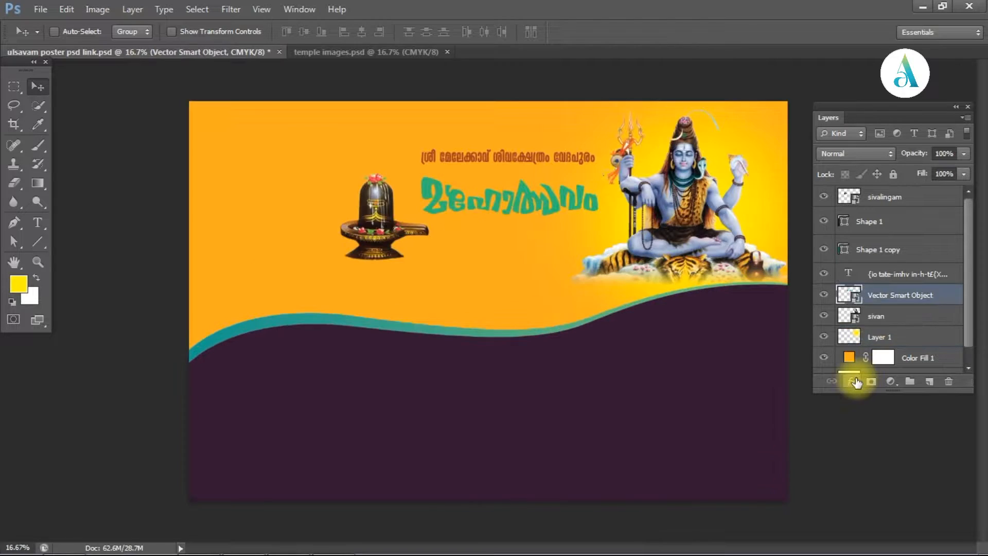
pyautogui.click(851, 381)
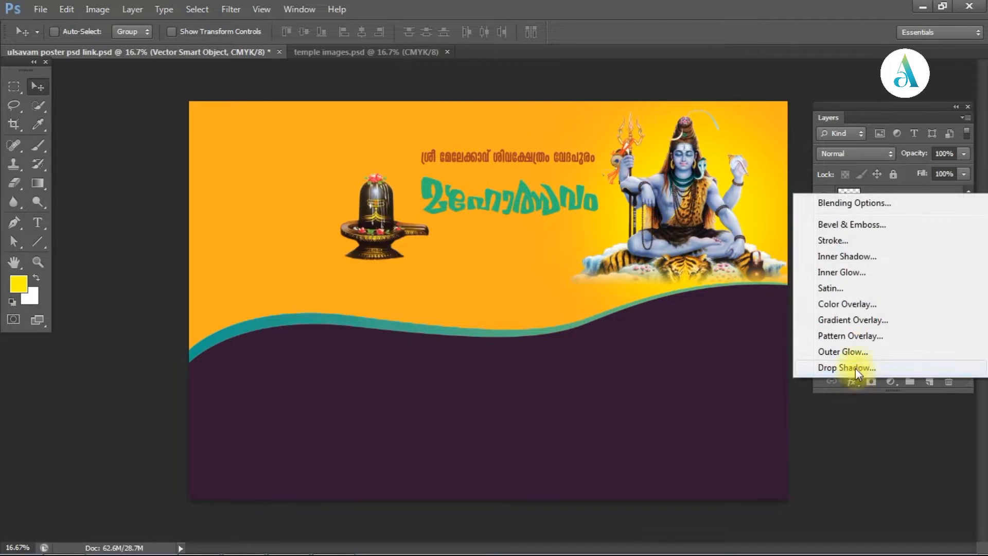
pyautogui.click(857, 320)
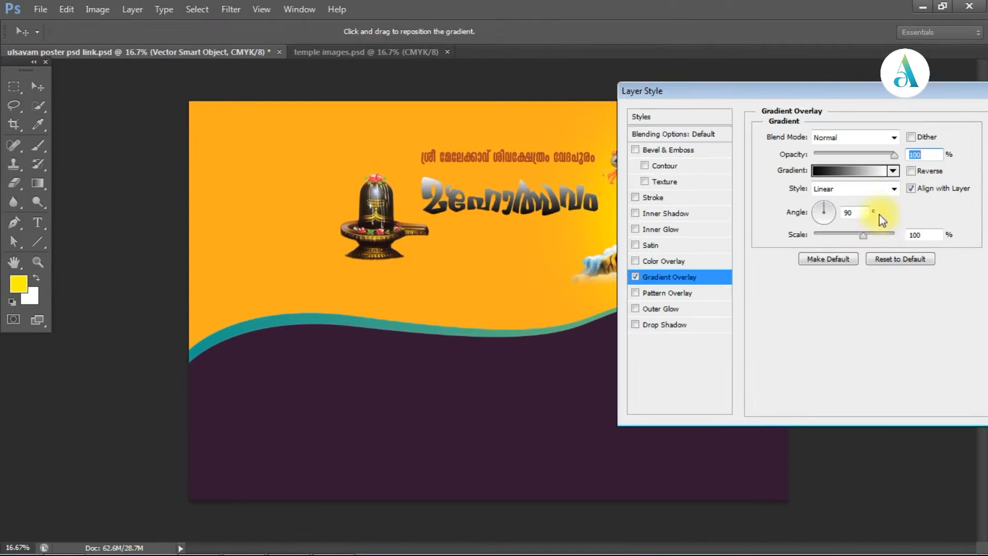
pyautogui.click(893, 171)
pyautogui.scroll(-2, 845, 230)
pyautogui.click(831, 233)
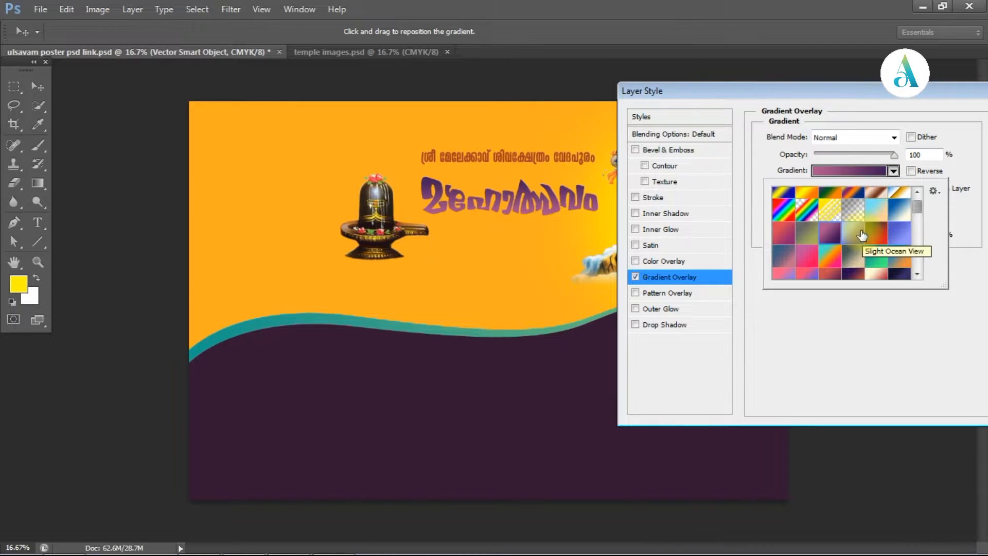
# - Try other gradient presets on the lettering, settle on the pink-to-dark-purple one at 90°, and apply the overlay
pyautogui.scroll(-5, 832, 232)
pyautogui.click(834, 229)
pyautogui.scroll(-2, 835, 227)
pyautogui.scroll(2, 834, 227)
pyautogui.click(833, 232)
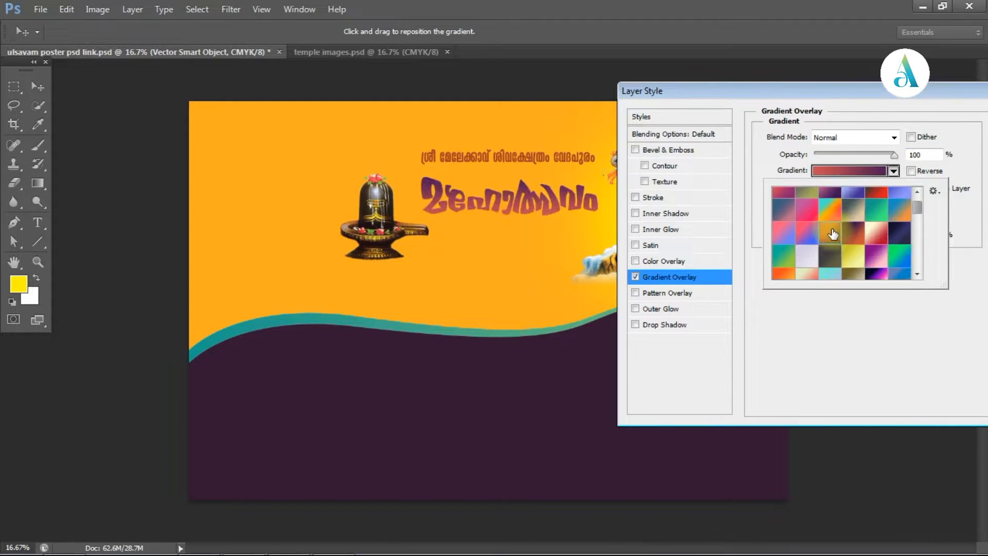
pyautogui.scroll(2, 833, 234)
pyautogui.click(976, 292)
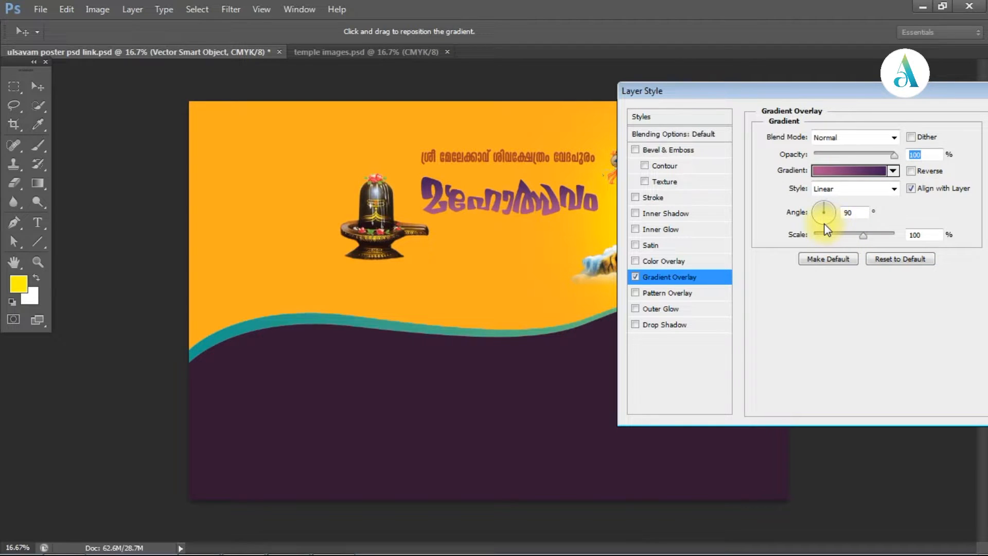
pyautogui.click(825, 224)
pyautogui.moveTo(926, 92); pyautogui.dragTo(844, 104)
pyautogui.click(921, 127)
# - Add a white outside Stroke to the temple name text layer and copy its layer style for the മഹോത്സവം lettering
pyautogui.click(887, 275)
pyautogui.click(851, 383)
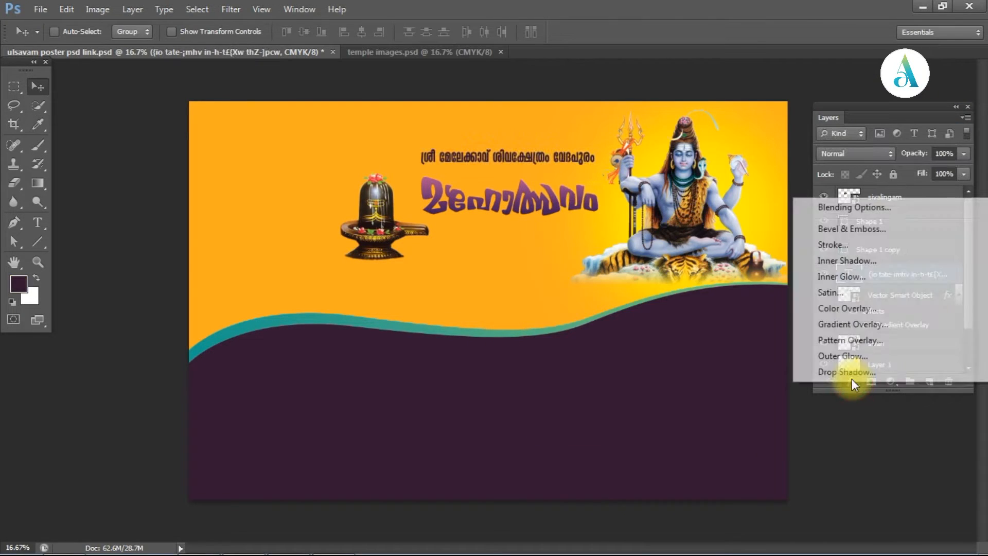
pyautogui.click(835, 246)
pyautogui.click(719, 253)
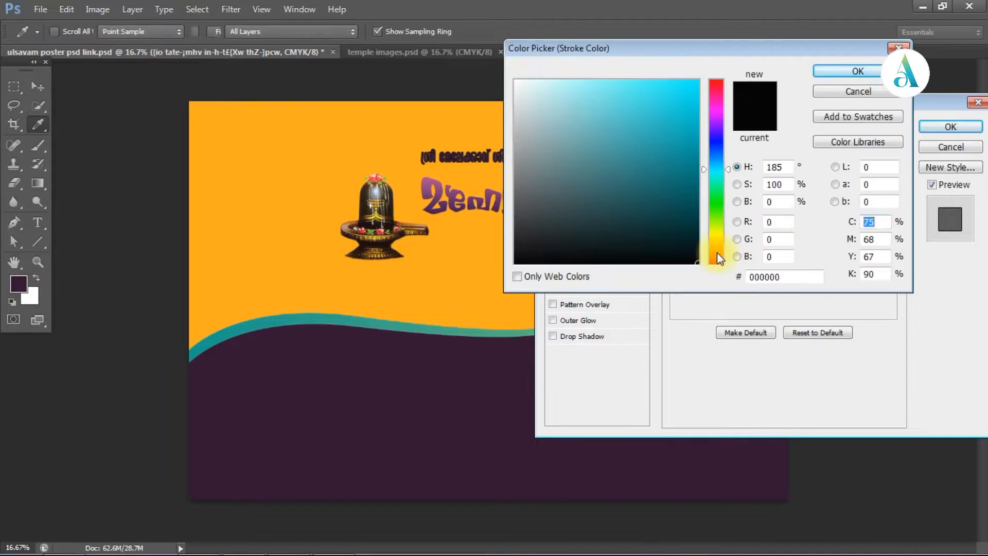
pyautogui.click(516, 81)
pyautogui.click(858, 71)
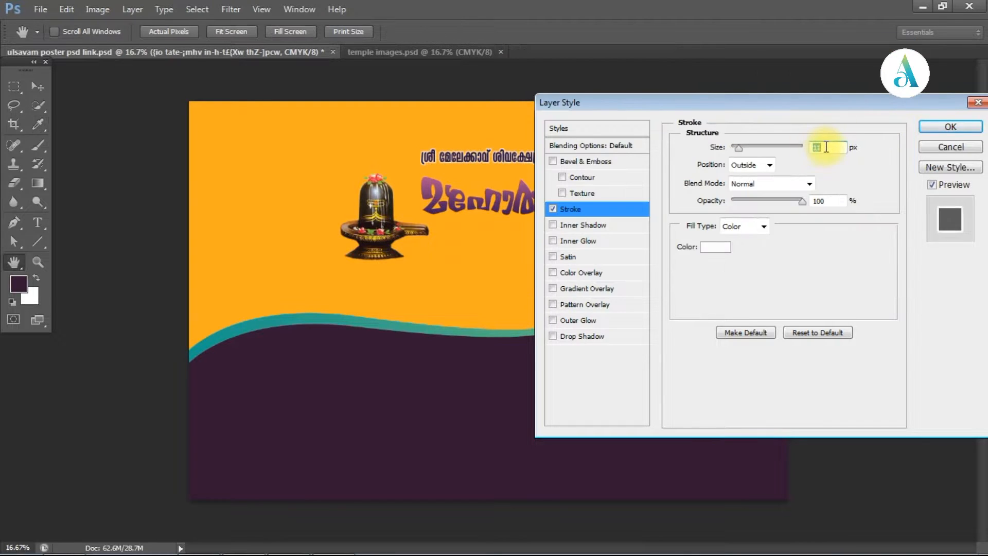
pyautogui.press('Return')
pyautogui.rightClick(906, 276)
pyautogui.click(821, 434)
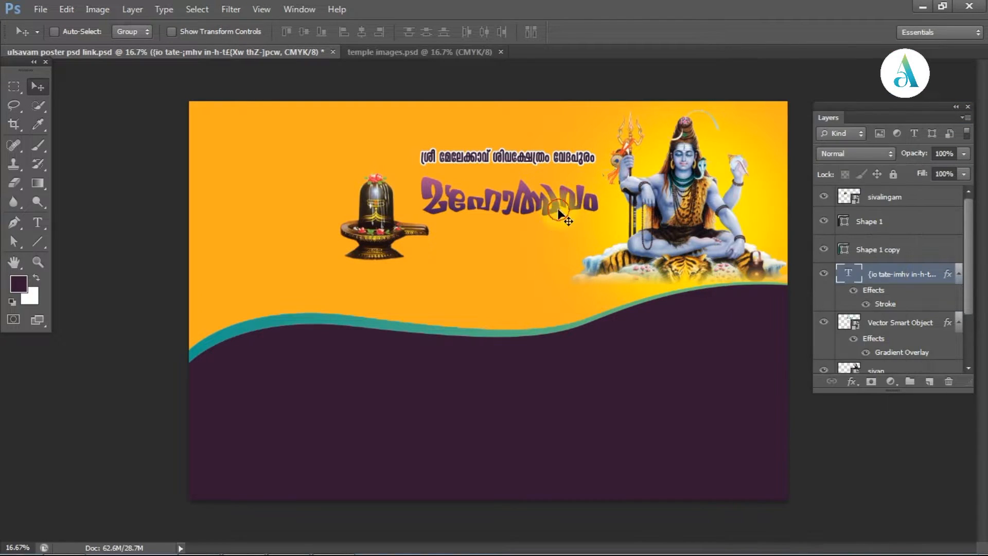
# - Move the shivalingam closer to the lettering and add a layer beneath it, with foreground yellow C 0, M 0, Y 100, K 0
pyautogui.moveTo(383, 234); pyautogui.dragTo(407, 228)
pyautogui.keyDown('ctrl'); pyautogui.click(931, 383); pyautogui.keyUp('ctrl')
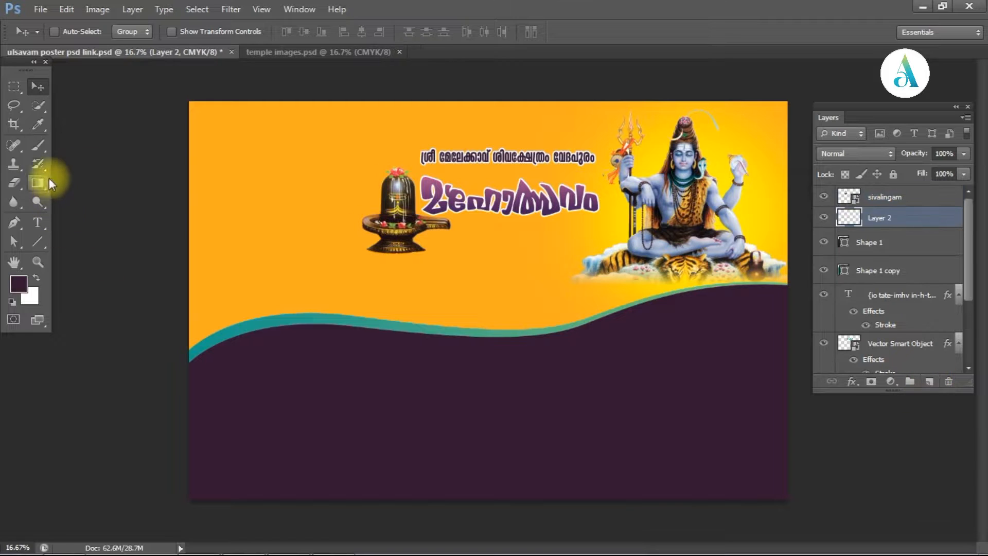
pyautogui.click(18, 284)
pyautogui.write('0')
pyautogui.press('Tab')
pyautogui.write('0')
pyautogui.press('Tab')
pyautogui.write('100')
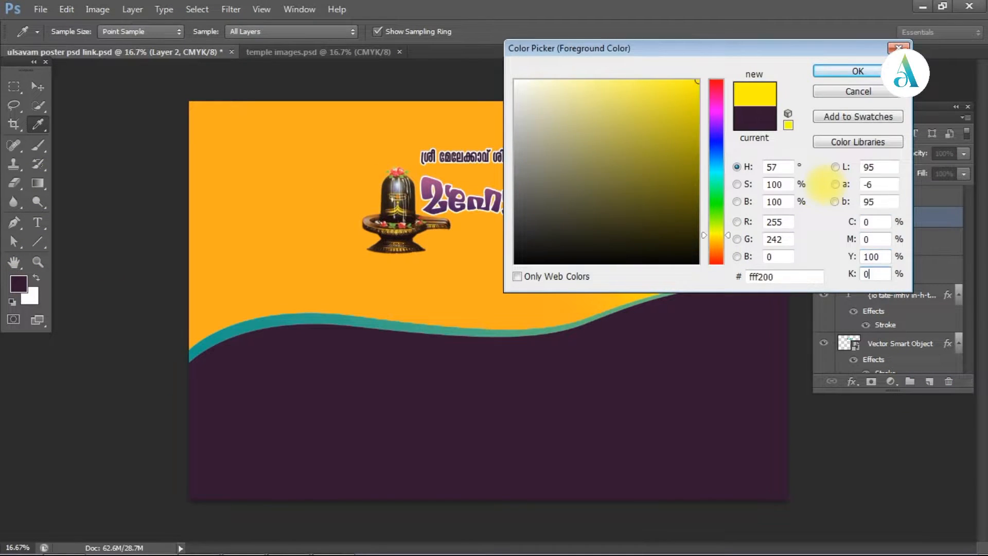
pyautogui.press('Return')
# - Paint a soft yellow glow behind the shivalingam with an enlarged brush at 76% opacity and save the document
pyautogui.press('b')
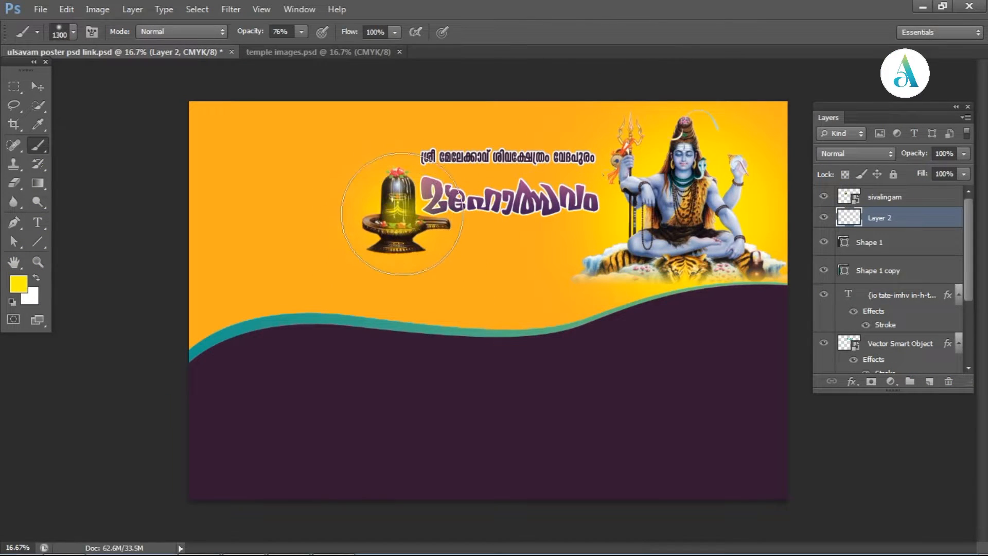
pyautogui.press(']')
pyautogui.press(']')
pyautogui.press(']')
pyautogui.press(']')
pyautogui.click(399, 208)
pyautogui.click(37, 86)
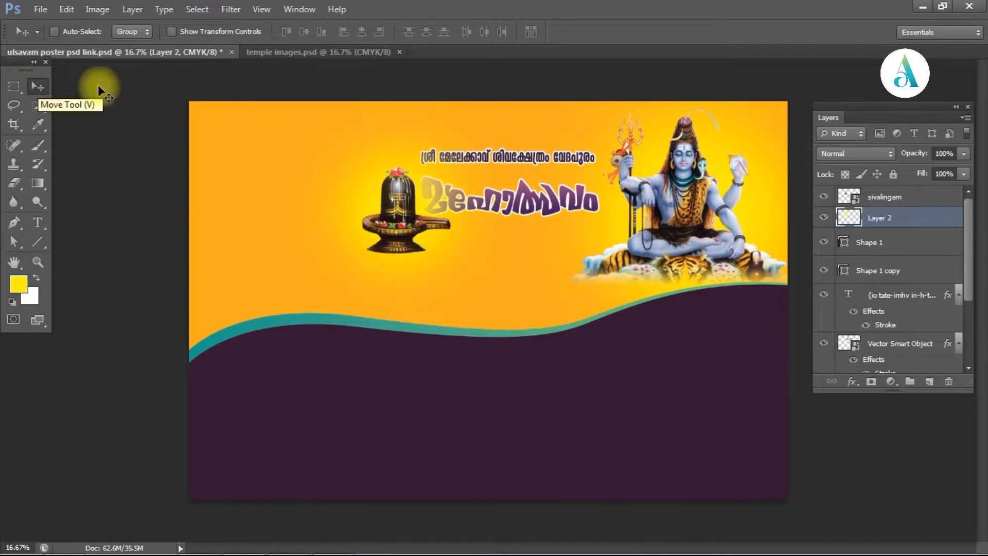
pyautogui.click(40, 9)
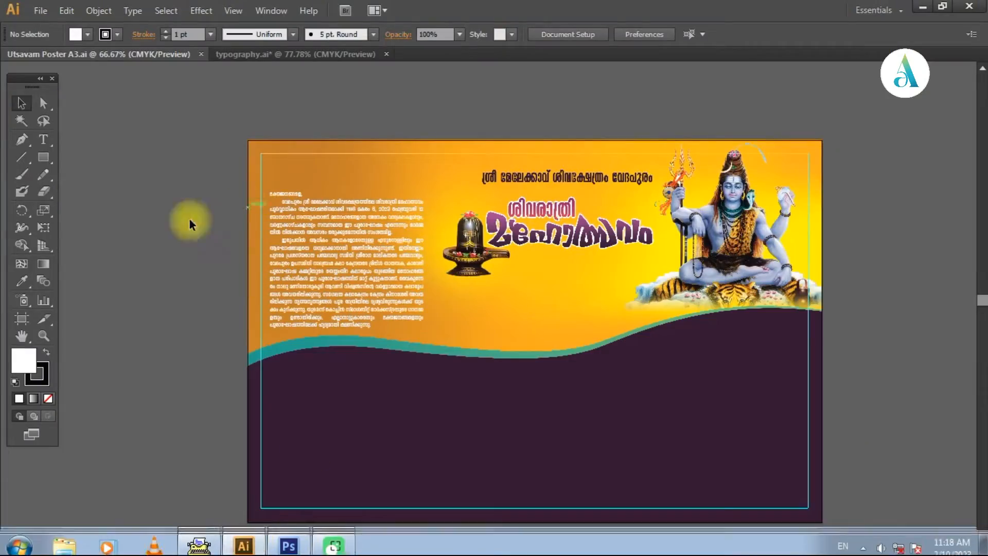
# - In Illustrator, paste the two date lines as text below the മഹോത്സവം lettering and set their font to ML-KV-Chandralekha-Bk Black
pyautogui.click(43, 139)
pyautogui.click(514, 263)
pyautogui.hotkey('ctrl', 'v')
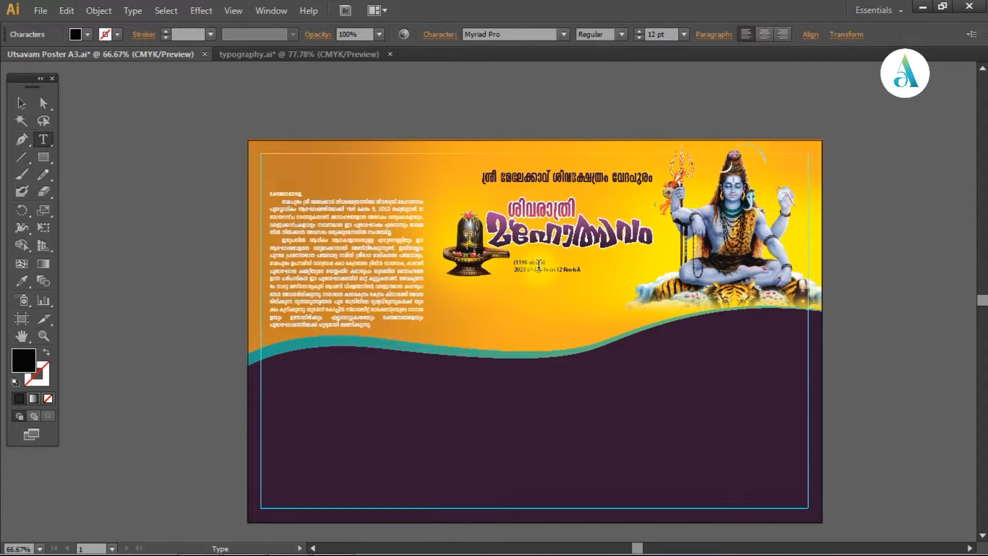
pyautogui.hotkey('ctrl', 'a')
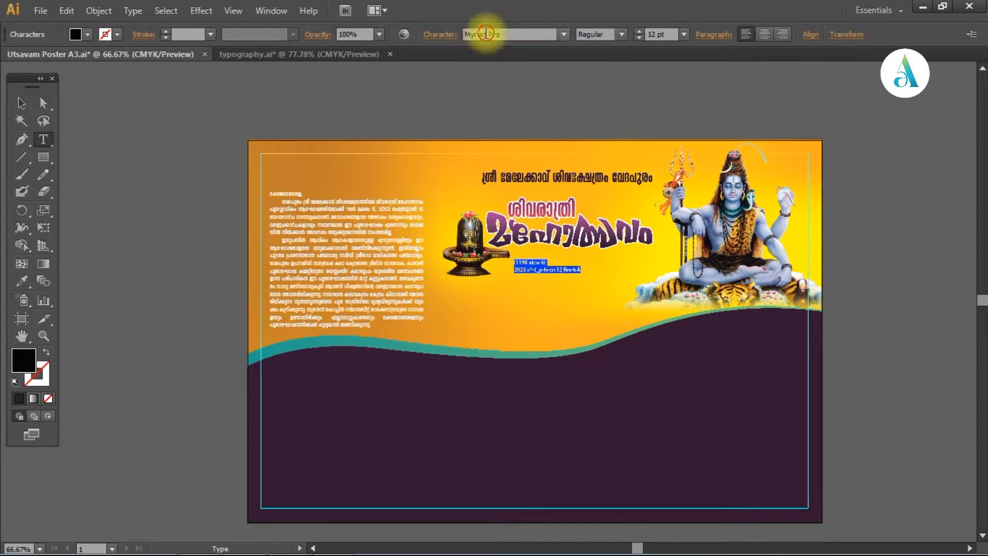
pyautogui.click(486, 34)
pyautogui.write('ml')
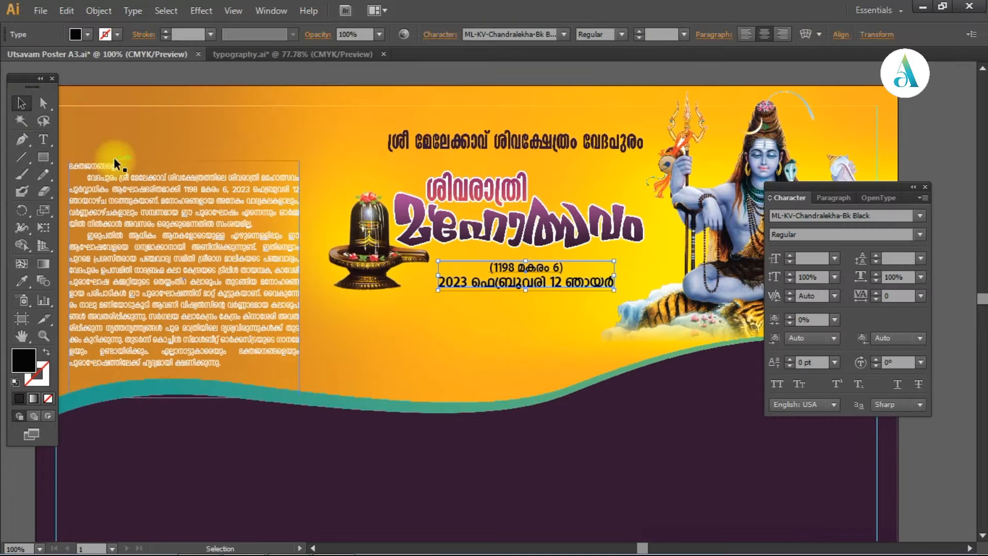
# - Centre the two date lines beneath the മഹോത്സവം lettering and enlarge them slightly
pyautogui.moveTo(507, 282); pyautogui.dragTo(504, 288)
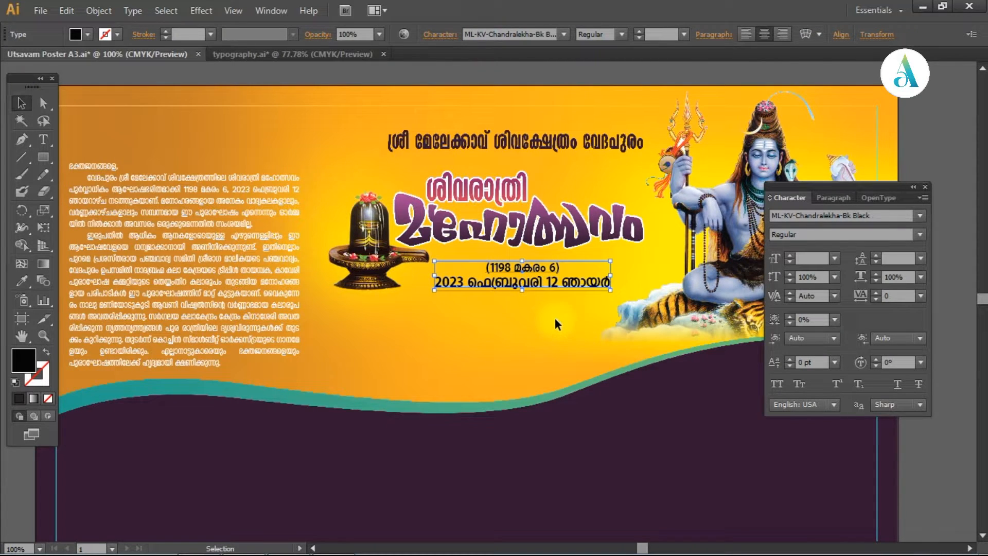
pyautogui.hotkey('ctrl', 't')
pyautogui.moveTo(434, 291); pyautogui.dragTo(427, 312)
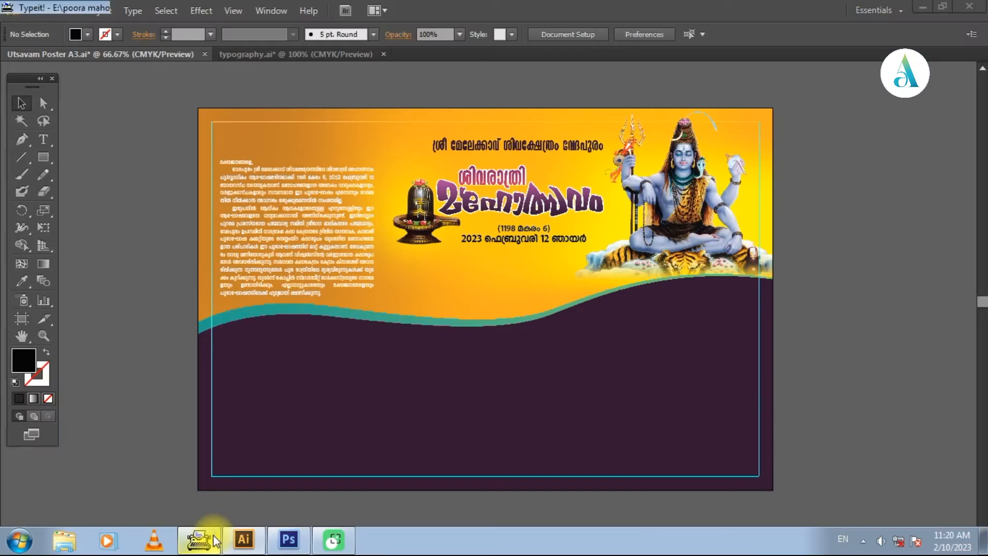
# - Switch to Typeit, copy the heading ഫെബ്രുവരി 11 ശനി from the matter document, and return to Illustrator
pyautogui.hotkey('alt', 'Tab')
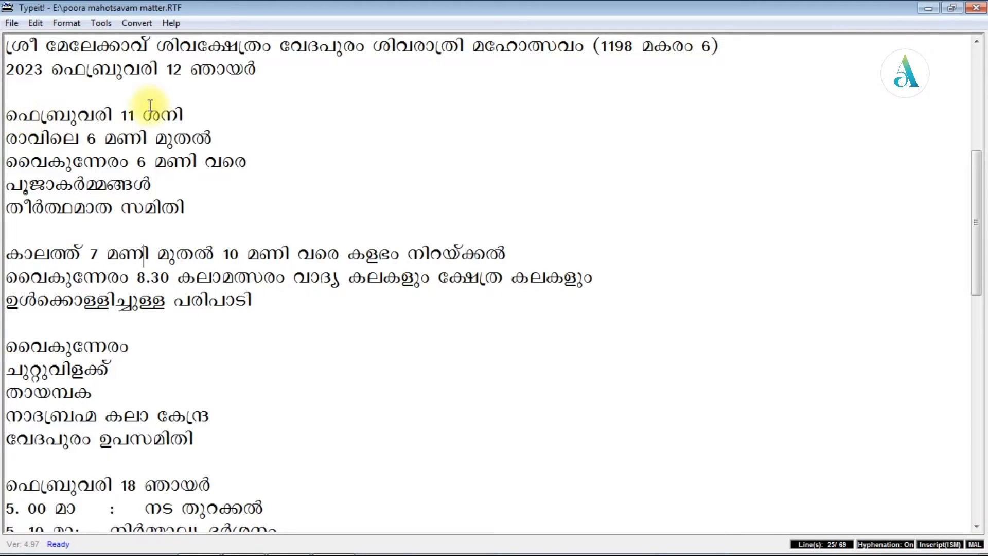
pyautogui.moveTo(15, 111); pyautogui.dragTo(182, 107)
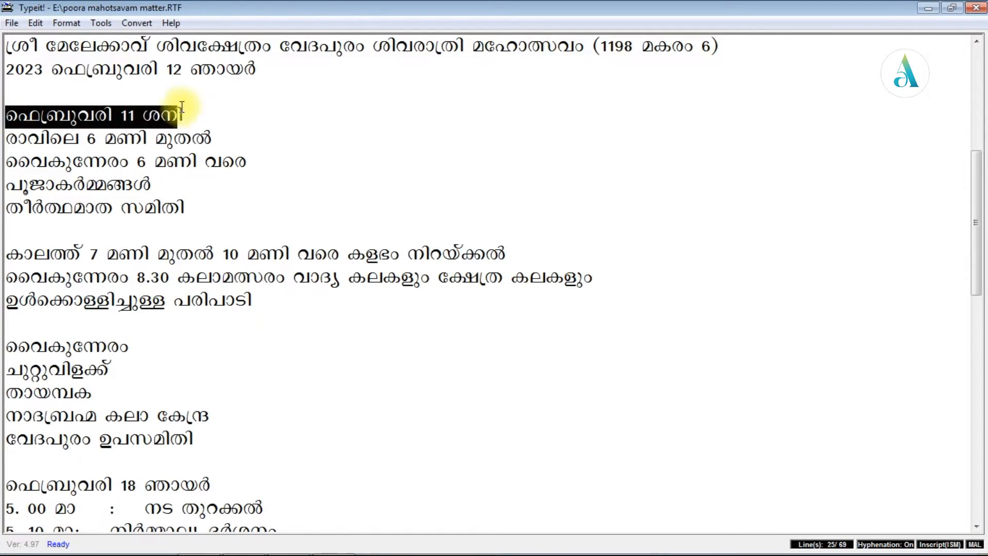
pyautogui.click(252, 105)
pyautogui.click(244, 542)
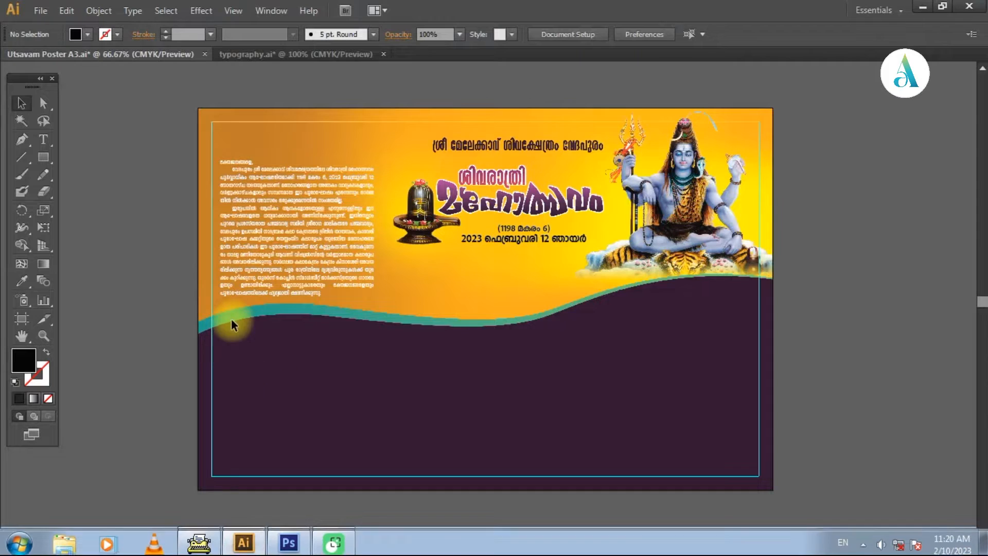
# - Place a pale blue rounded label with the black heading ഫെബ്രുവരി 11 ശനി on the dark area below the wave
pyautogui.hotkey('ctrl', 'f')
pyautogui.click(421, 339)
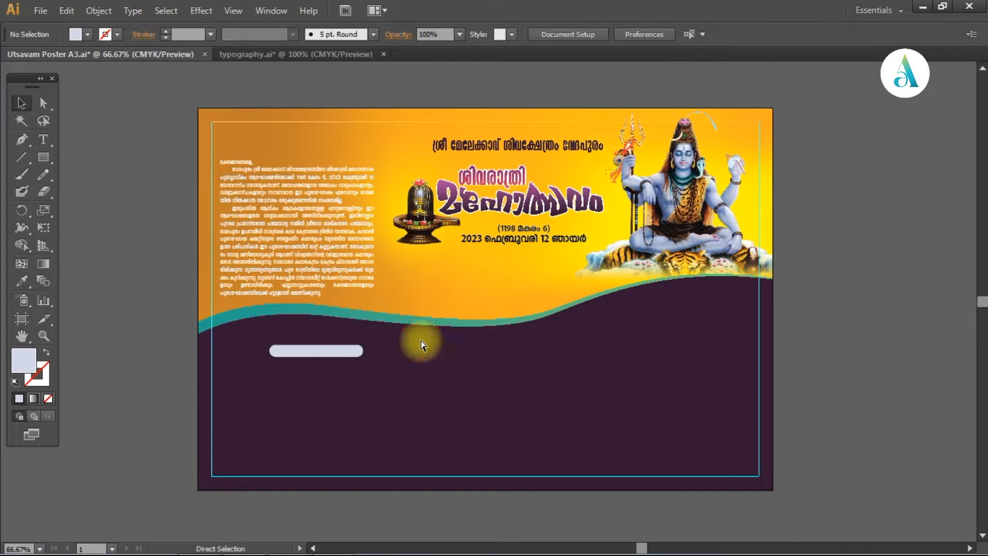
pyautogui.hotkey('ctrl', 'f')
pyautogui.click(415, 296)
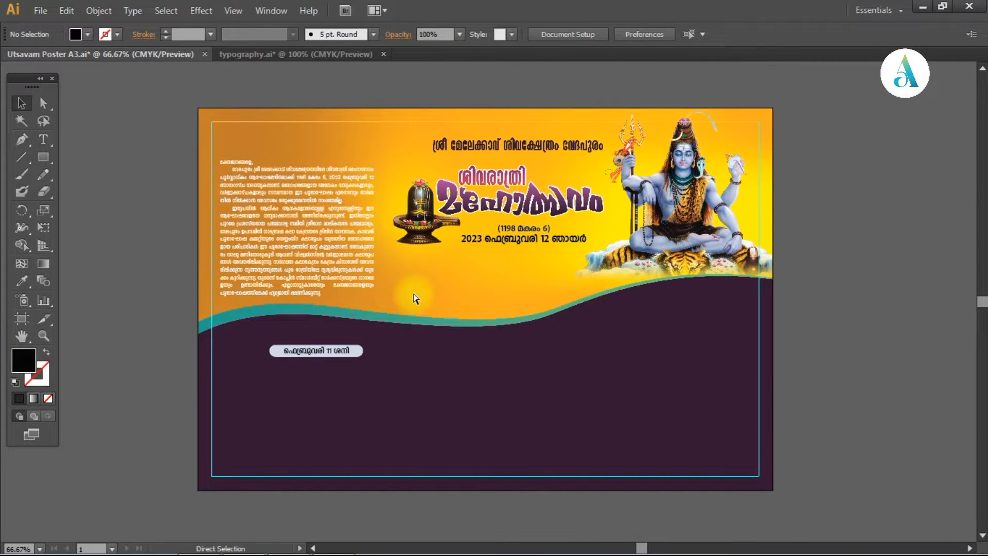
# - Copy the lines from രാവിലെ 6 മണി മുതൽ to തീർത്ഥമാത സമിതി in Typeit and bring them to the Illustrator poster's first programme block
pyautogui.hotkey('ctrl', '+')
pyautogui.moveTo(398, 400); pyautogui.dragTo(473, 320)
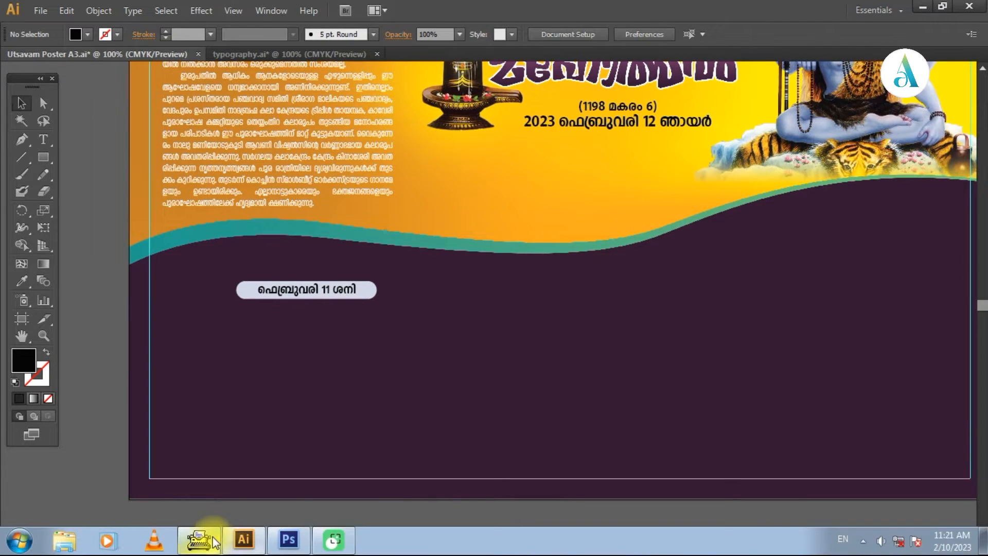
pyautogui.click(214, 541)
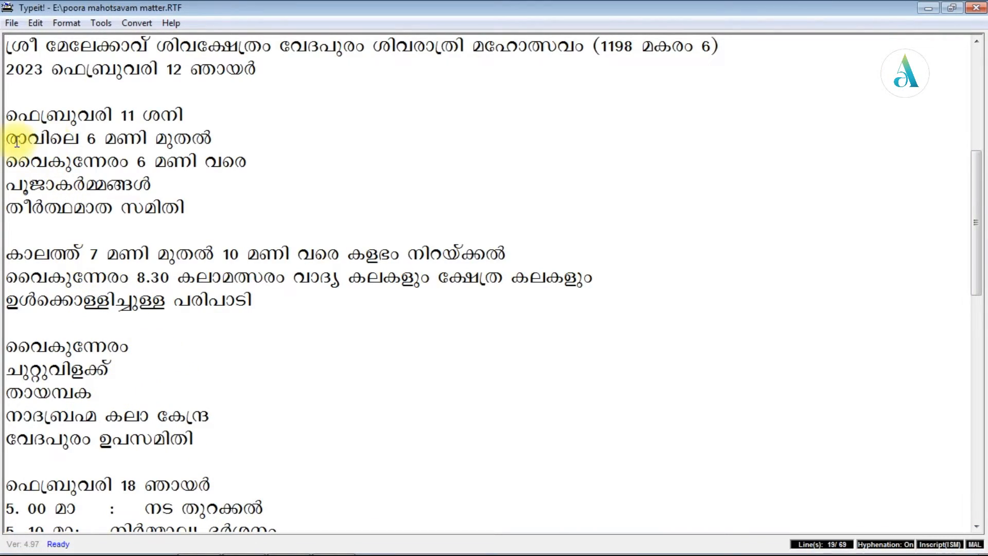
pyautogui.moveTo(17, 142); pyautogui.dragTo(247, 208)
pyautogui.click(252, 537)
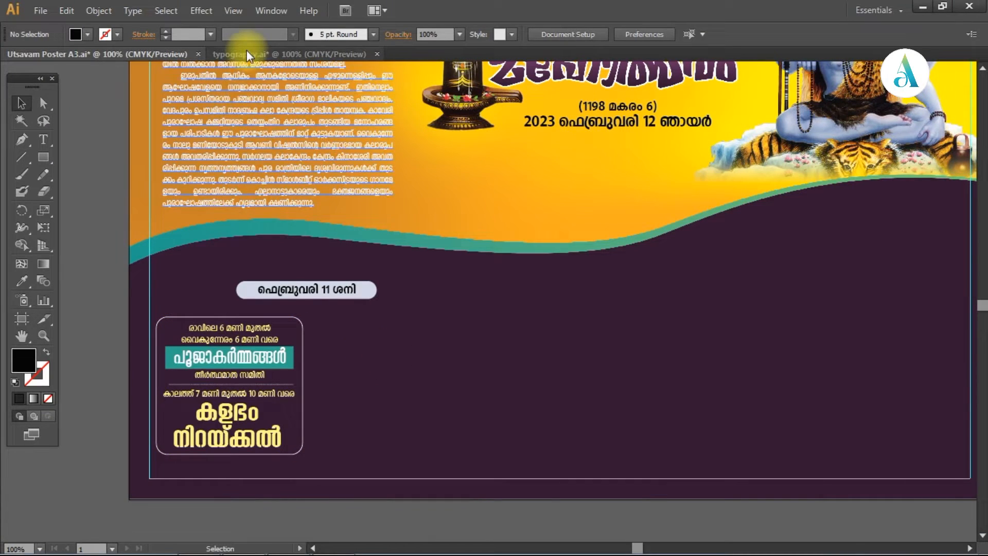
# - Copy the remaining February 11 programme lines from Typeit and place the ചുറ്റുവിളക്ക് and തായമ്പക block below കലാ മത്സരം in Illustrator
pyautogui.click(201, 537)
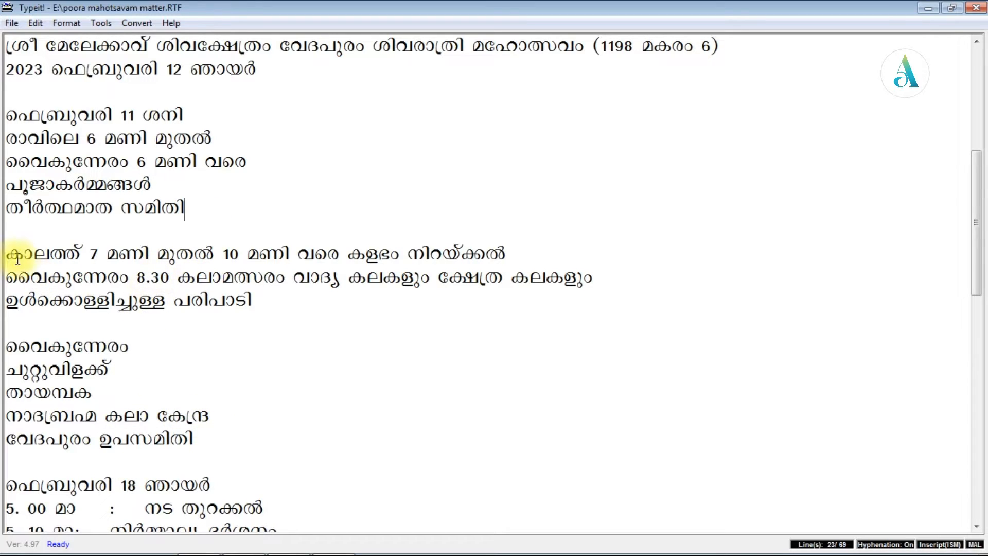
pyautogui.moveTo(11, 253); pyautogui.dragTo(227, 440)
pyautogui.click(252, 538)
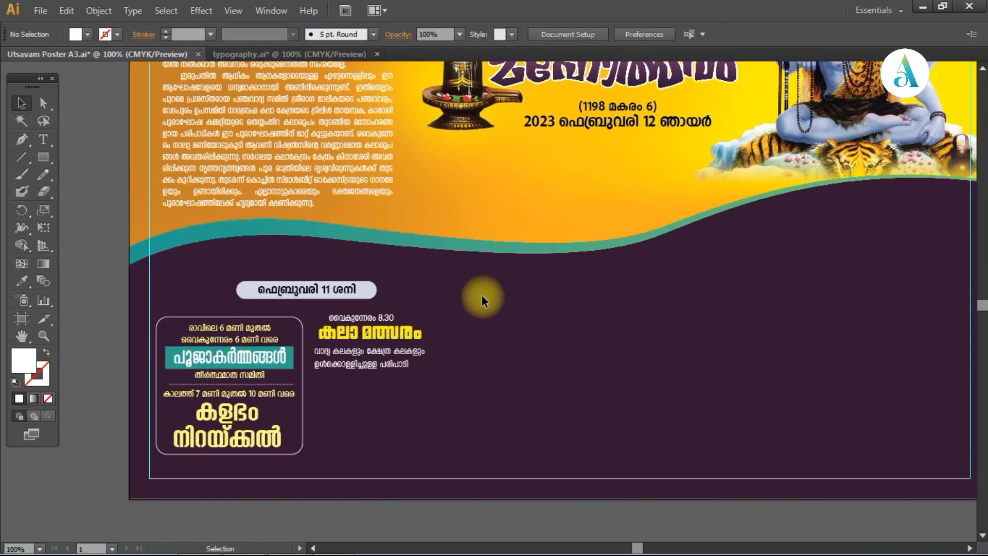
pyautogui.hotkey('ctrl', 'v')
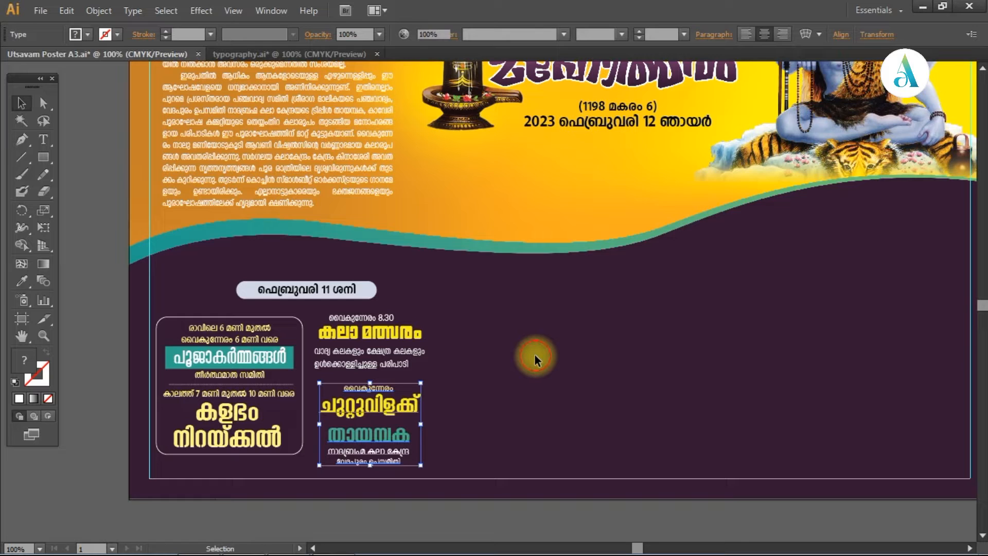
pyautogui.click(536, 358)
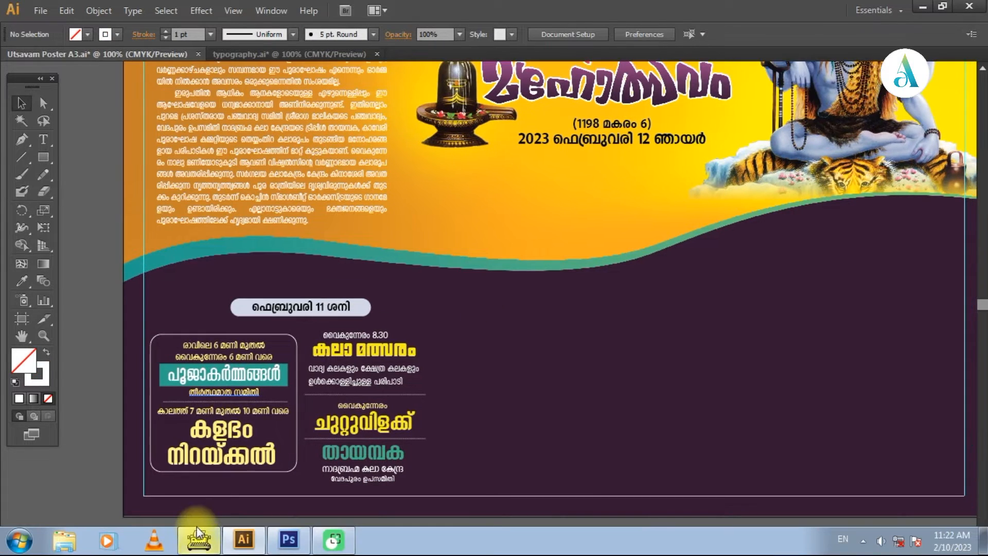
# - Copy the heading ഫെബ്രുവരി 18 ഞായർ from the Typeit document and switch back to Illustrator
pyautogui.click(198, 540)
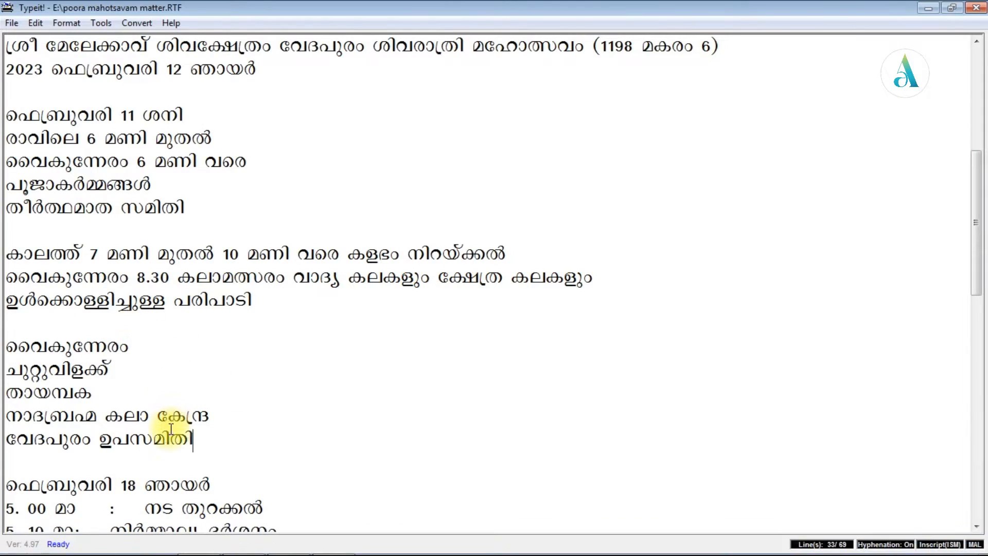
pyautogui.scroll(-4, 178, 407)
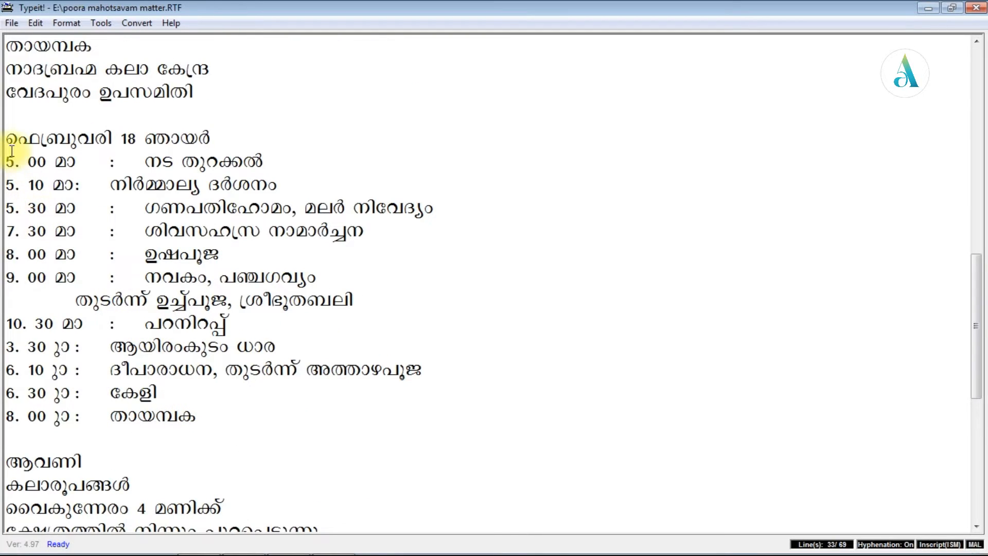
pyautogui.moveTo(8, 138); pyautogui.dragTo(220, 139)
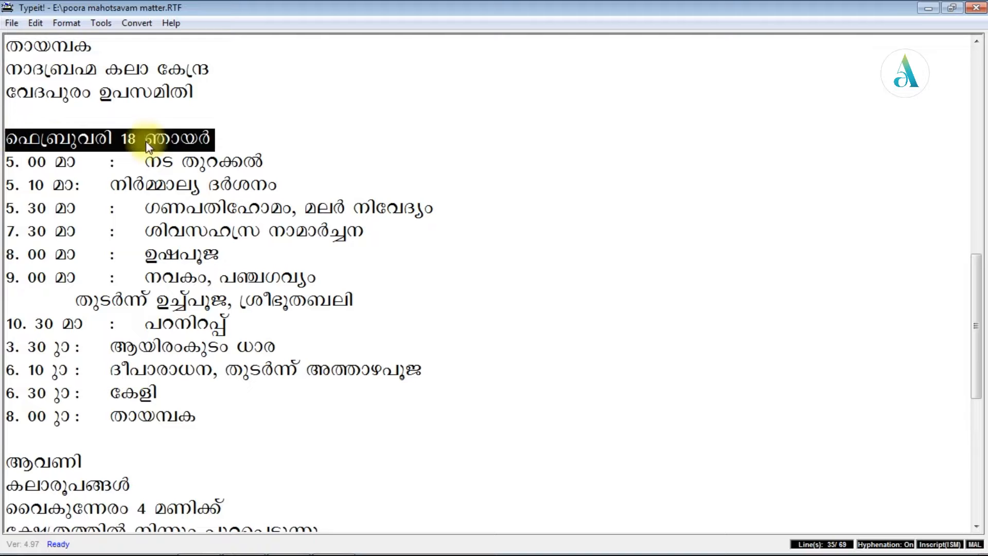
pyautogui.click(34, 23)
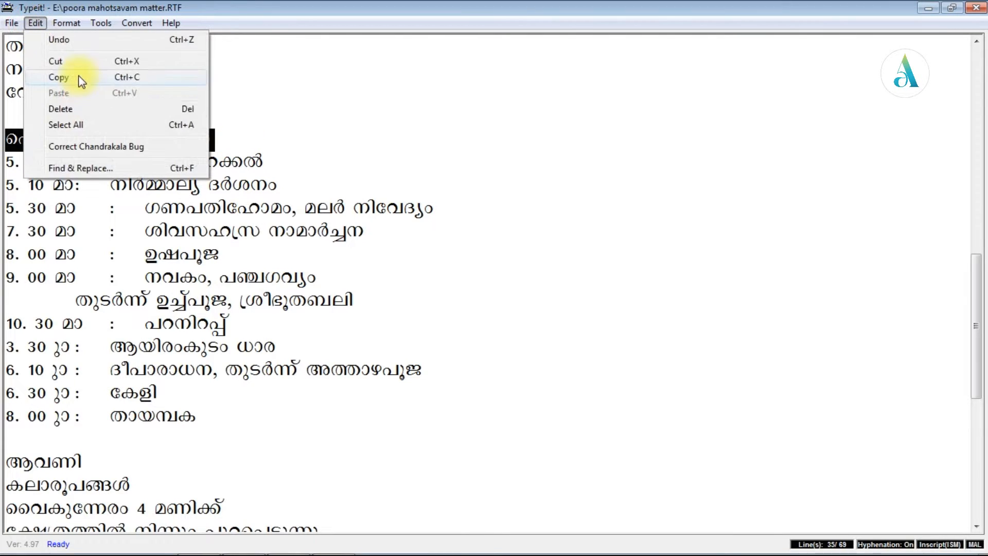
pyautogui.click(106, 77)
pyautogui.click(254, 134)
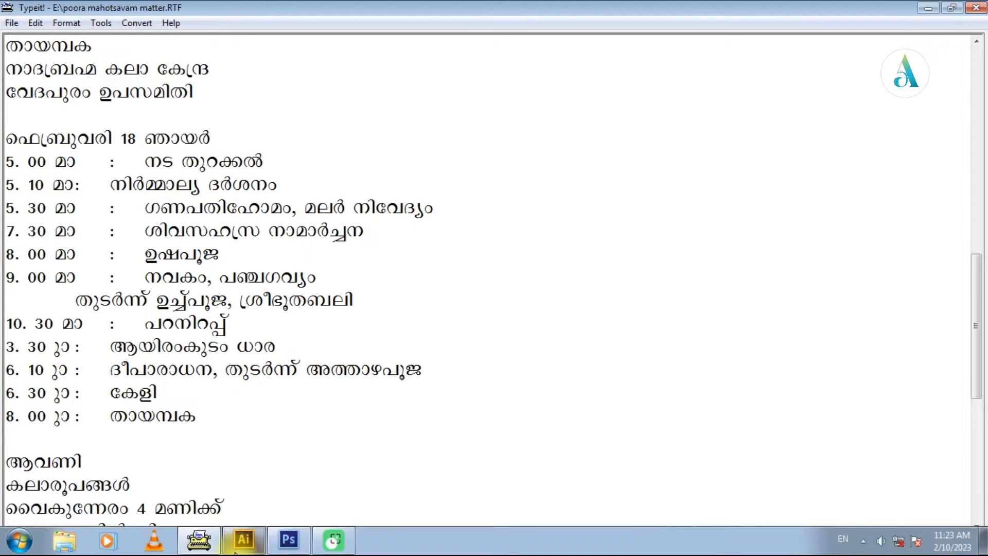
pyautogui.click(243, 541)
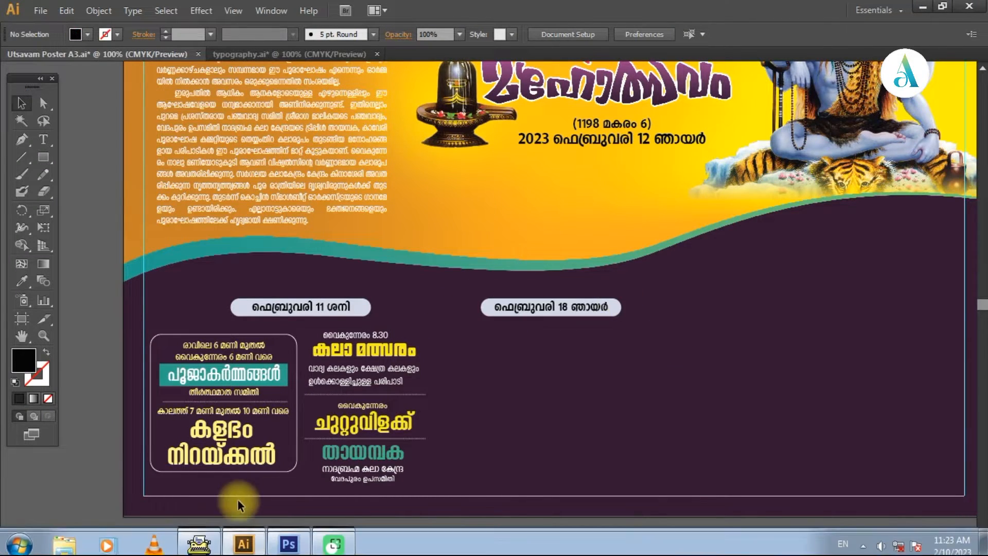
# - Switch to Typeit and copy the February 18 schedule lines from 5.00 നട തുറക്കൽ to 8.00 തായമ്പക
pyautogui.click(199, 540)
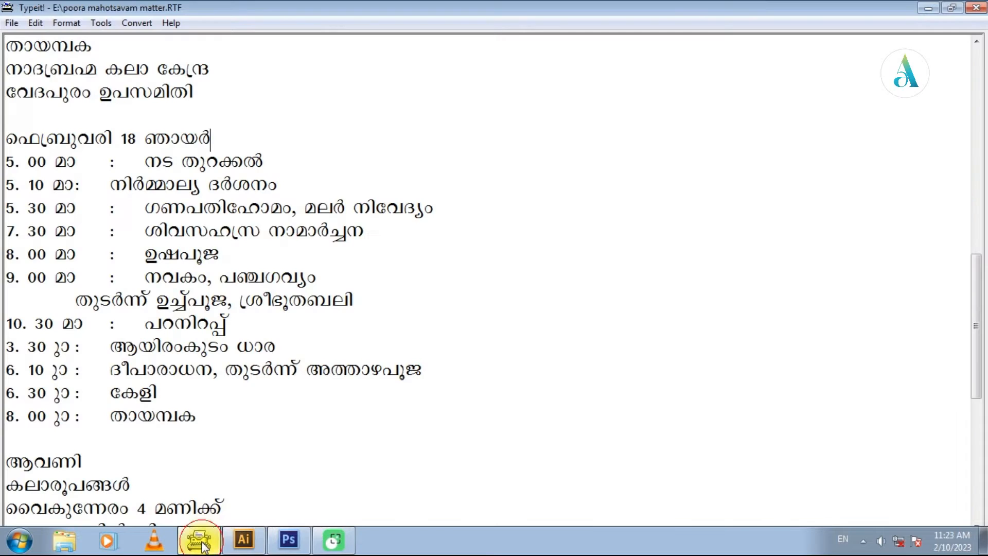
pyautogui.click(441, 416)
pyautogui.moveTo(6, 160); pyautogui.dragTo(34, 185)
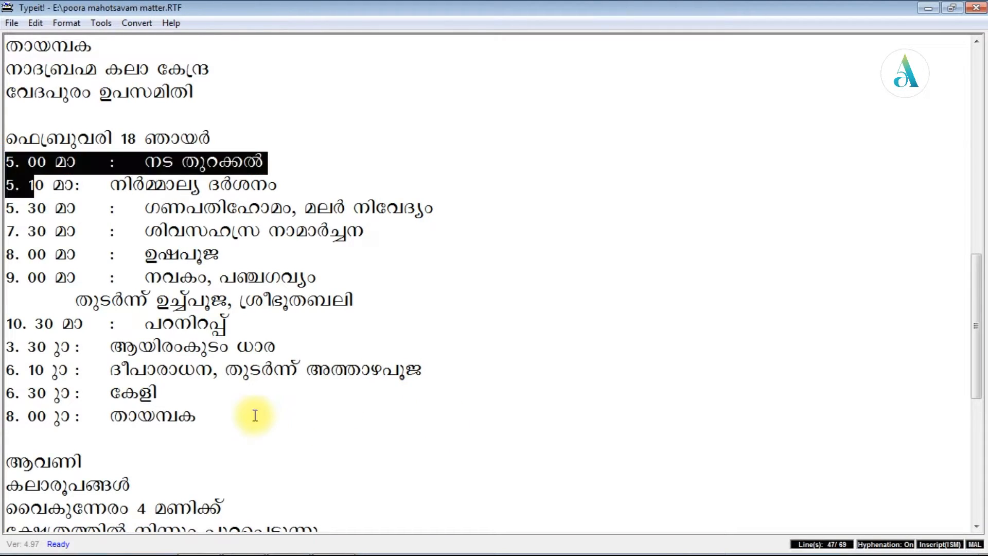
pyautogui.keyDown('shift'); pyautogui.click(254, 415); pyautogui.keyUp('shift')
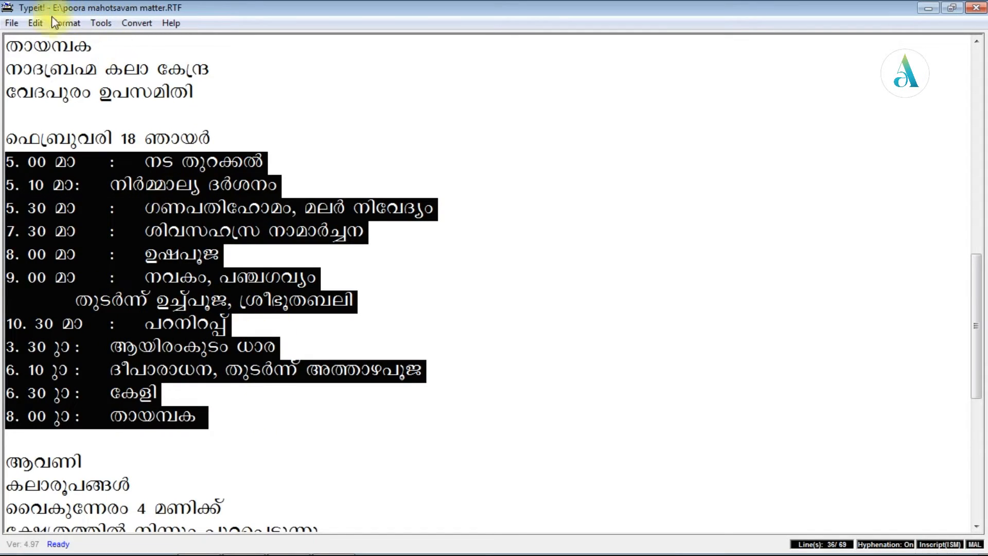
pyautogui.click(35, 23)
pyautogui.click(77, 81)
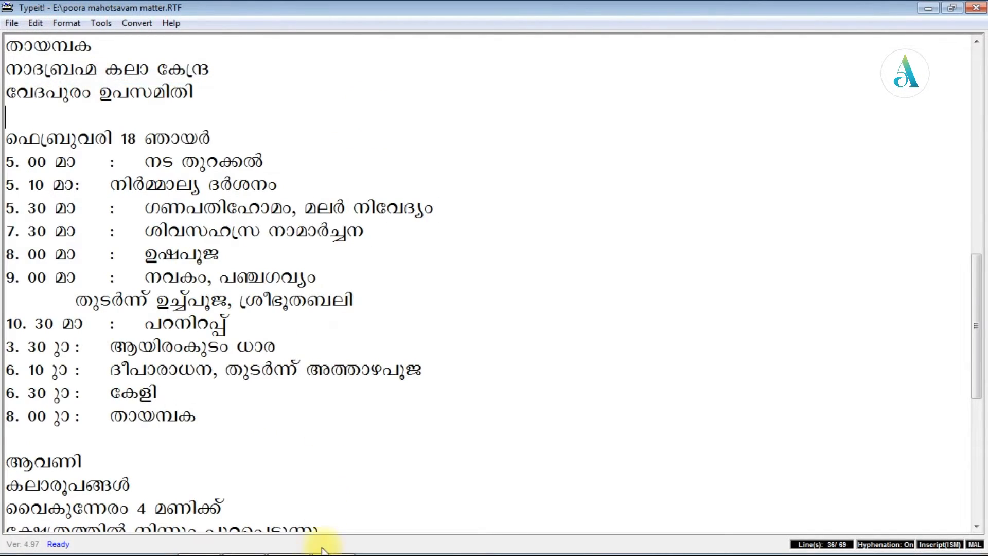
# - Place the schedule under the ഫെബ്രുവരി 18 ഞായർ label in Illustrator, with a 2 pt pale yellow vertical divider before it
pyautogui.click(255, 544)
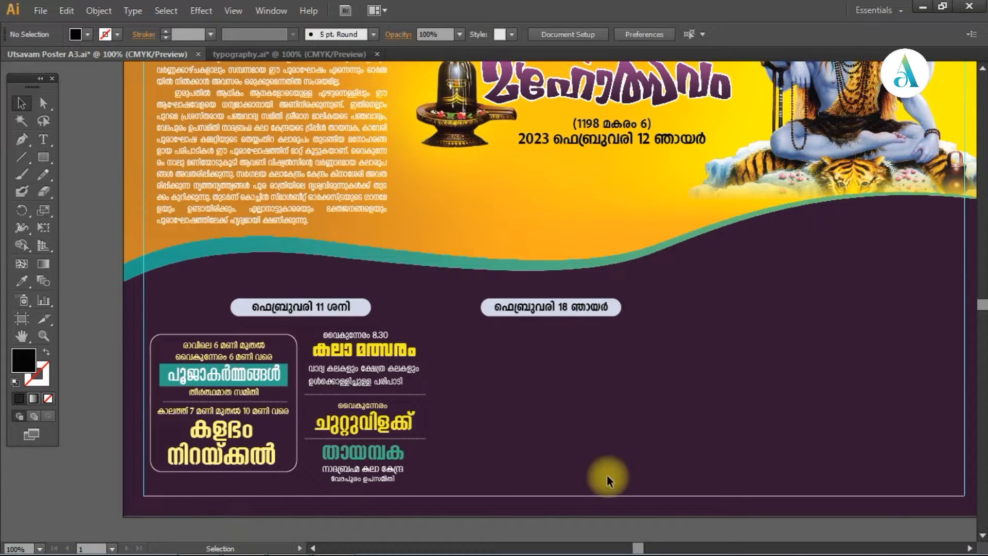
pyautogui.hotkey('ctrl', 'v')
pyautogui.click(721, 369)
pyautogui.moveTo(721, 368); pyautogui.dragTo(675, 302)
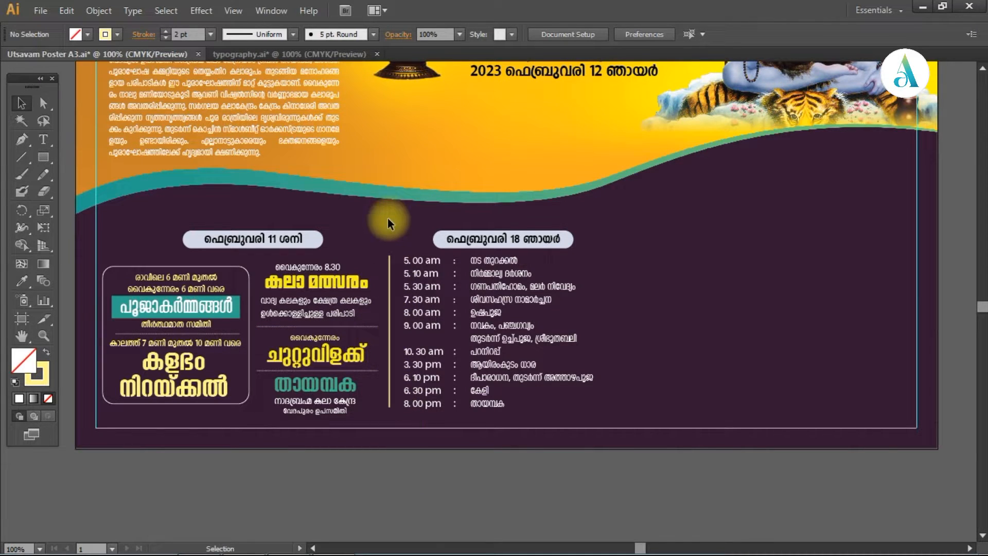
pyautogui.scroll(2, 687, 311)
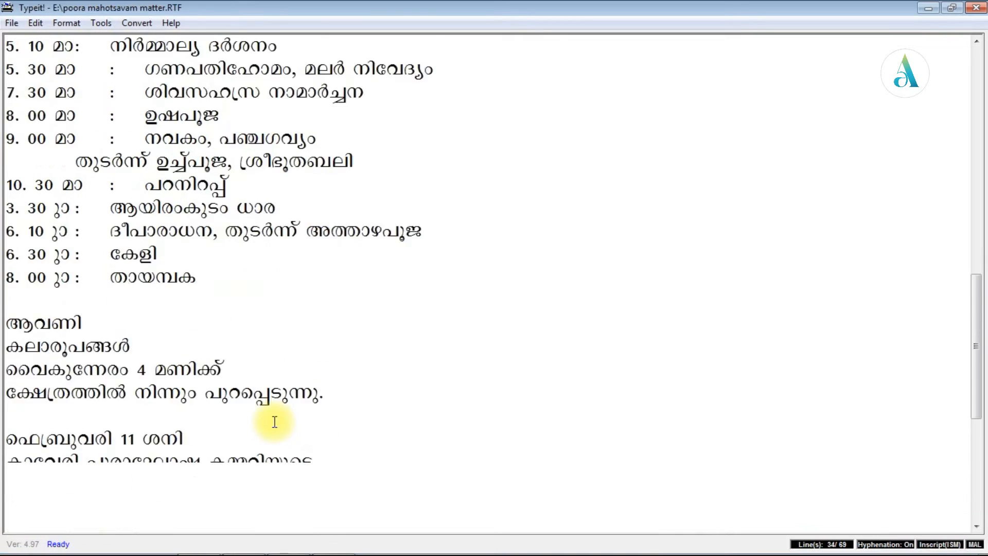
# - Copy the four ആവണി കലാരൂപങ്ങൾ lines from Typeit and place them beside the February 18 schedule in Illustrator
pyautogui.scroll(-3, 274, 422)
pyautogui.click(11, 125)
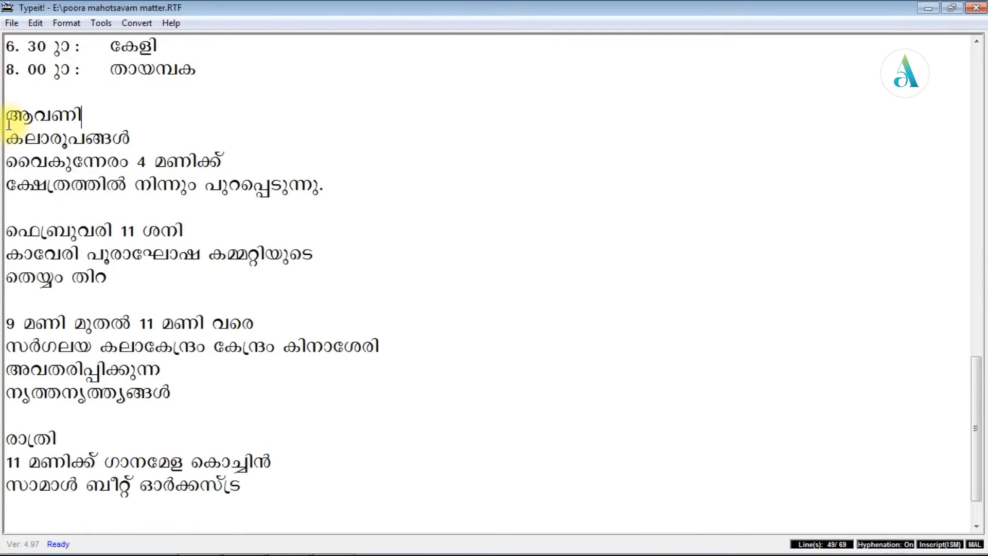
pyautogui.moveTo(7, 114); pyautogui.dragTo(325, 186)
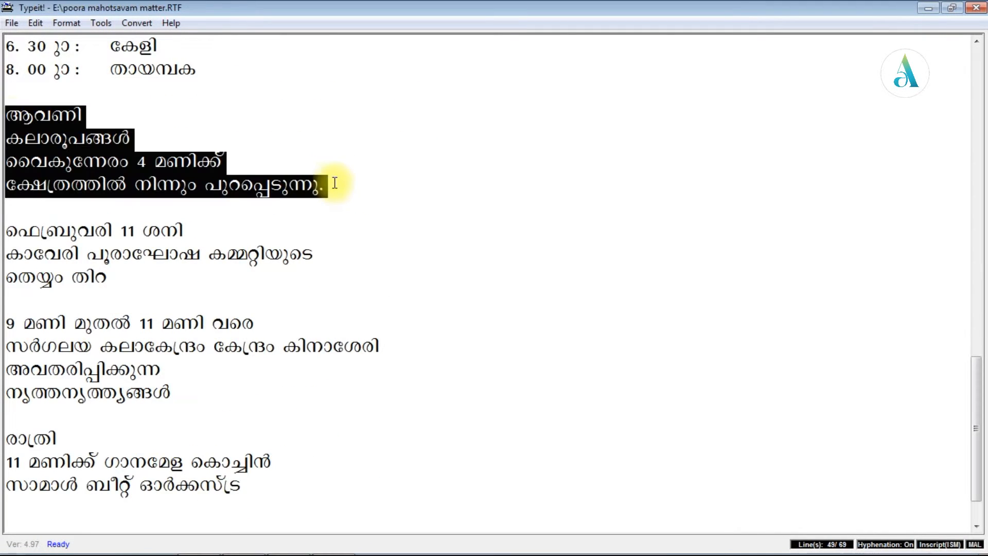
pyautogui.click(36, 23)
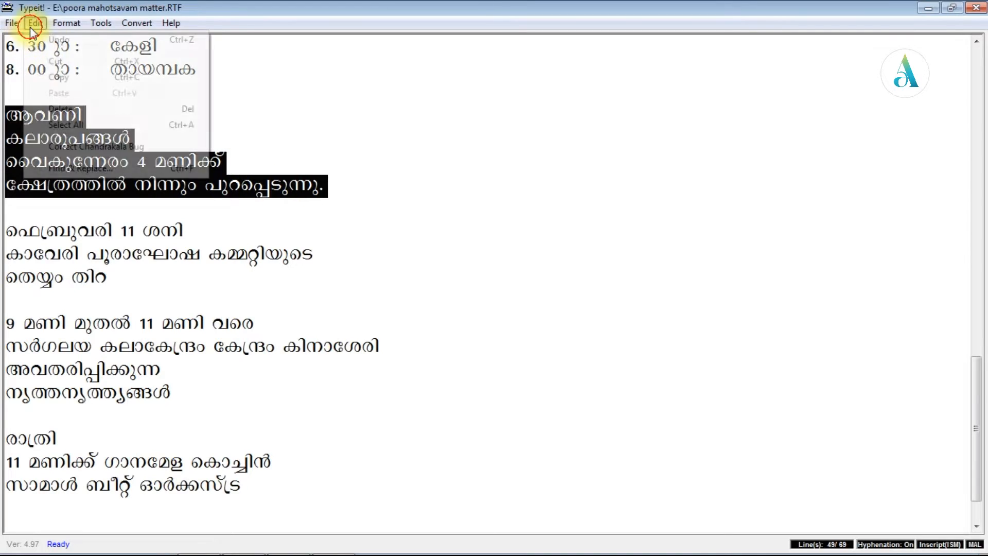
pyautogui.click(67, 75)
pyautogui.click(244, 540)
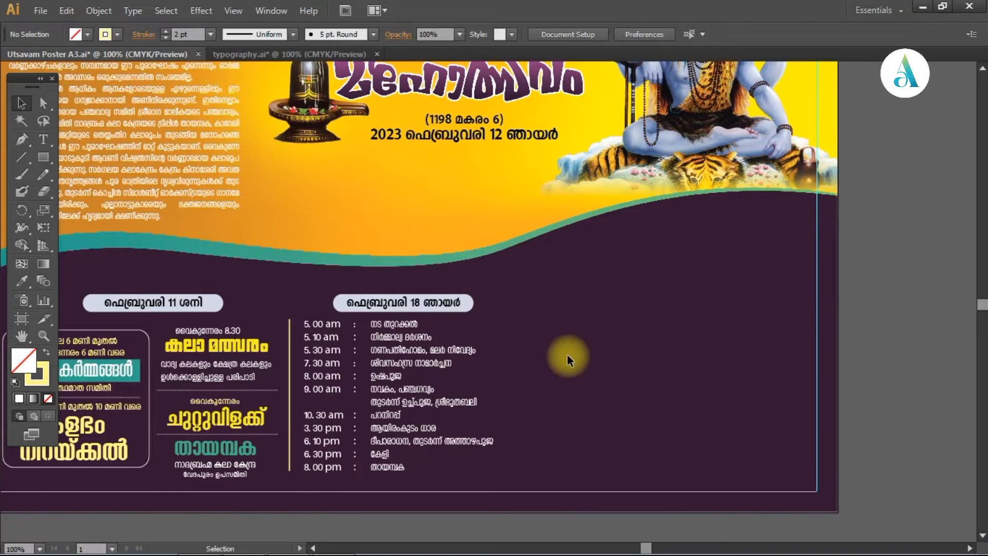
pyautogui.hotkey('ctrl', 'v')
pyautogui.click(722, 314)
# - Copy the lines from ഫെബ്രുവരി 11 ശനി to തെയ്യം തിറ in the last part of the Typeit document and return to Illustrator
pyautogui.click(205, 537)
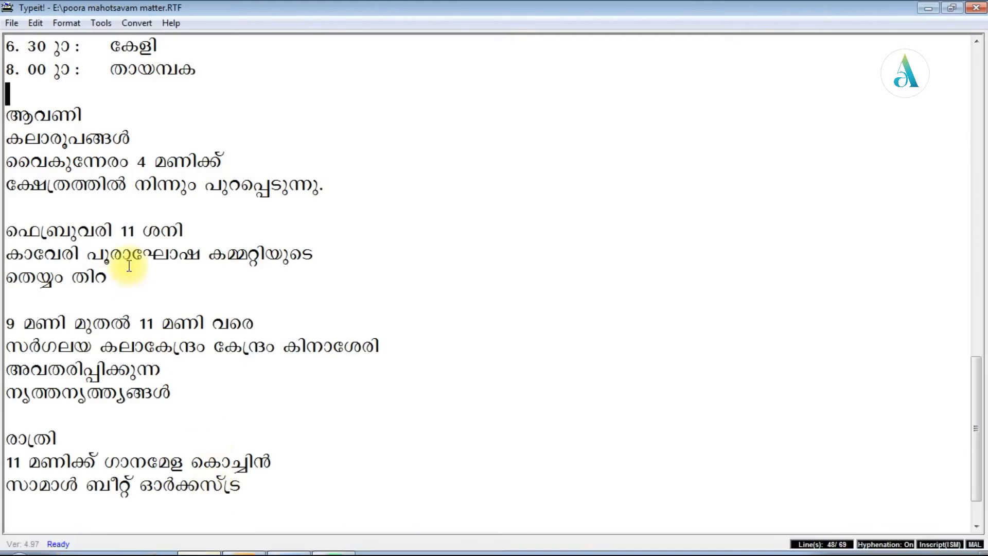
pyautogui.click(98, 184)
pyautogui.moveTo(11, 232); pyautogui.dragTo(109, 278)
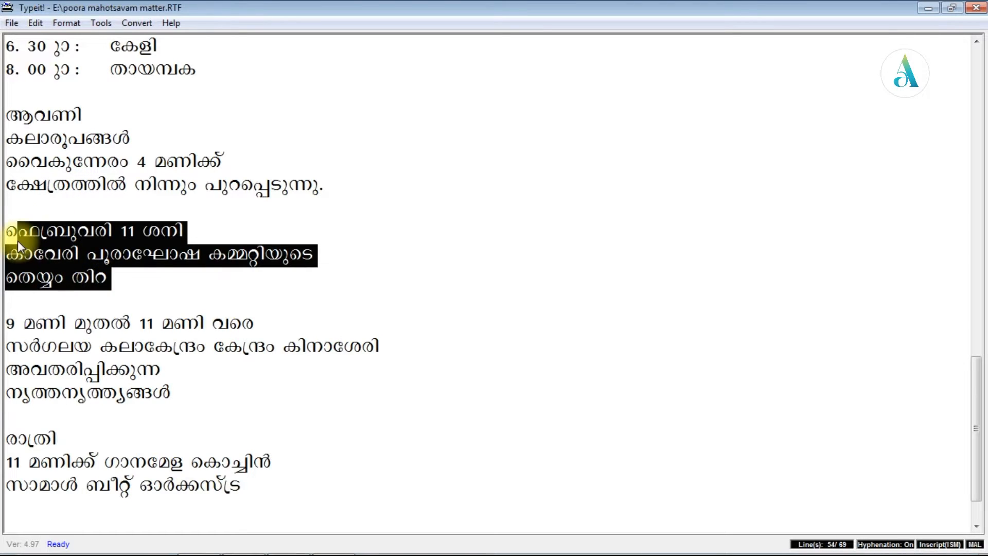
pyautogui.click(35, 22)
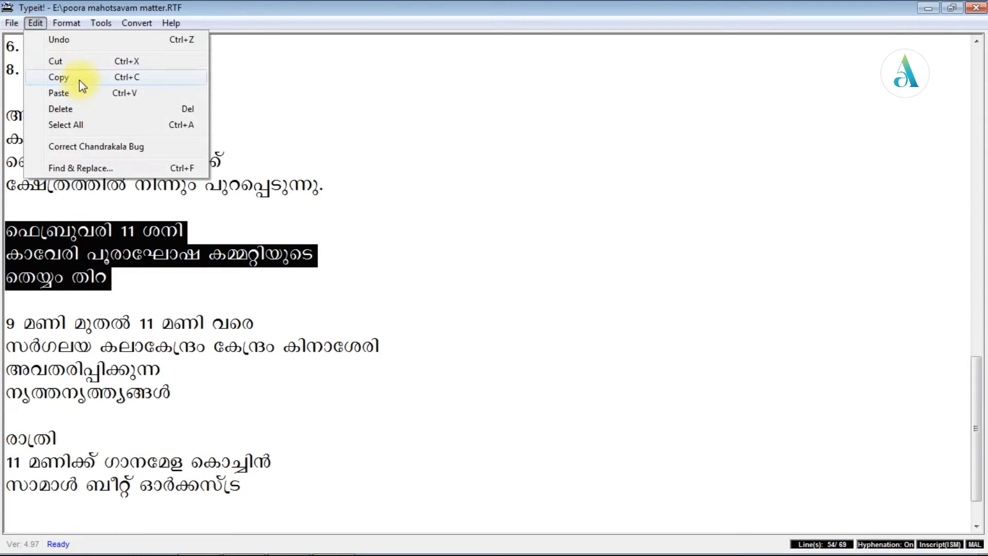
pyautogui.click(79, 77)
pyautogui.click(205, 537)
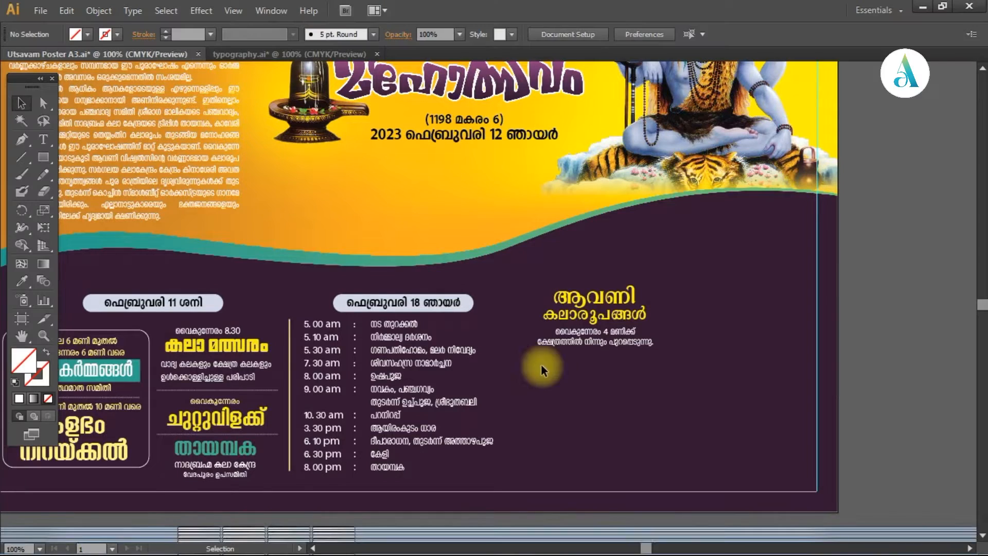
# - Copy the lines from 9 മണി മുതൽ to നൃത്തനൃത്ത്യങ്ങൾ in Typeit and place them below the തെയ്യം തിറ block in Illustrator
pyautogui.click(204, 539)
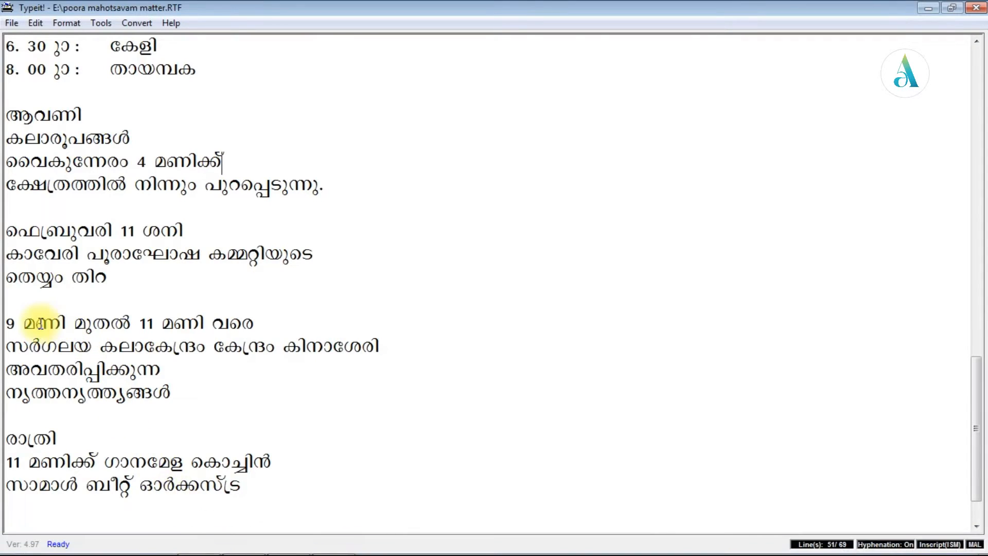
pyautogui.moveTo(7, 323); pyautogui.dragTo(171, 394)
pyautogui.click(35, 22)
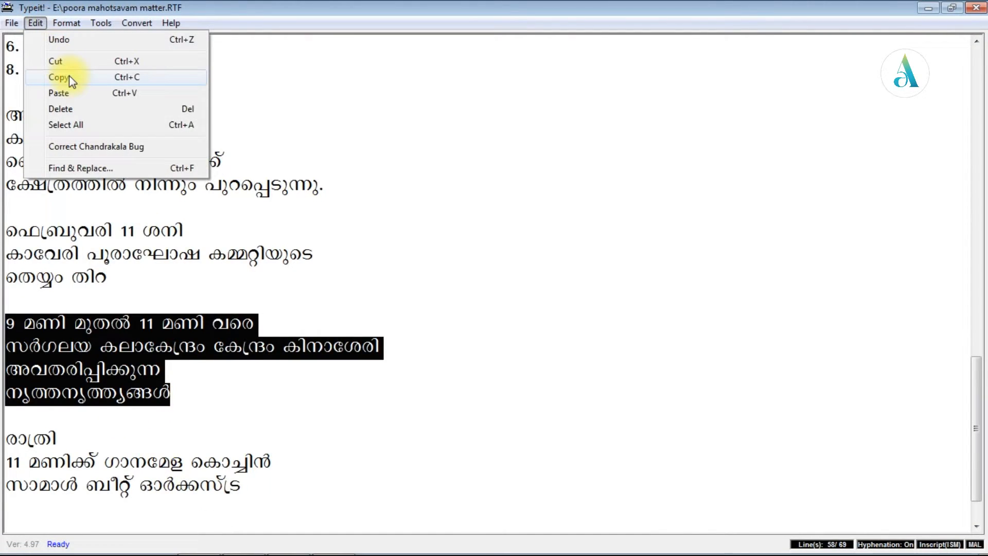
pyautogui.click(69, 77)
pyautogui.click(239, 538)
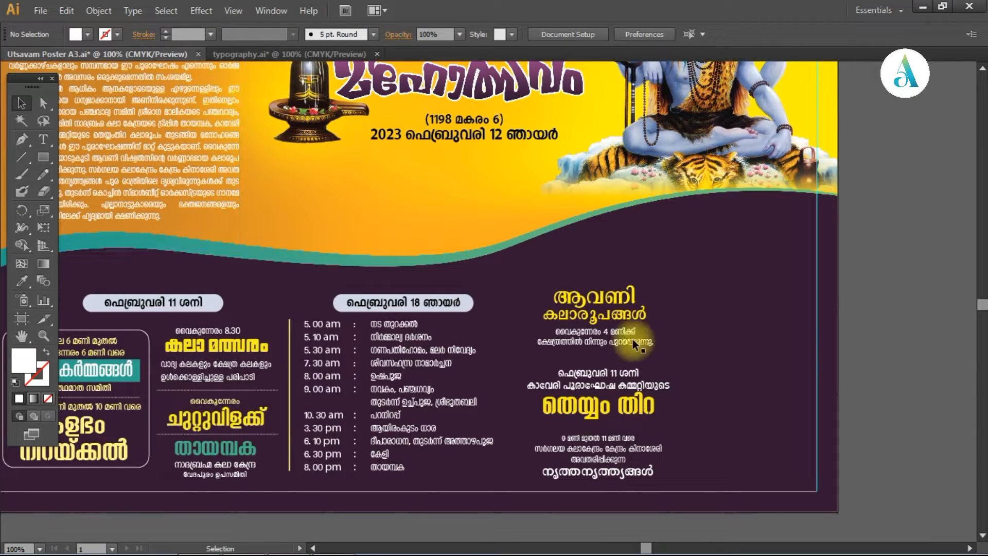
# - Add a violet rectangular panel behind the ആവണി കലാരൂപങ്ങൾ text block
pyautogui.hotkey('ctrl', '-')
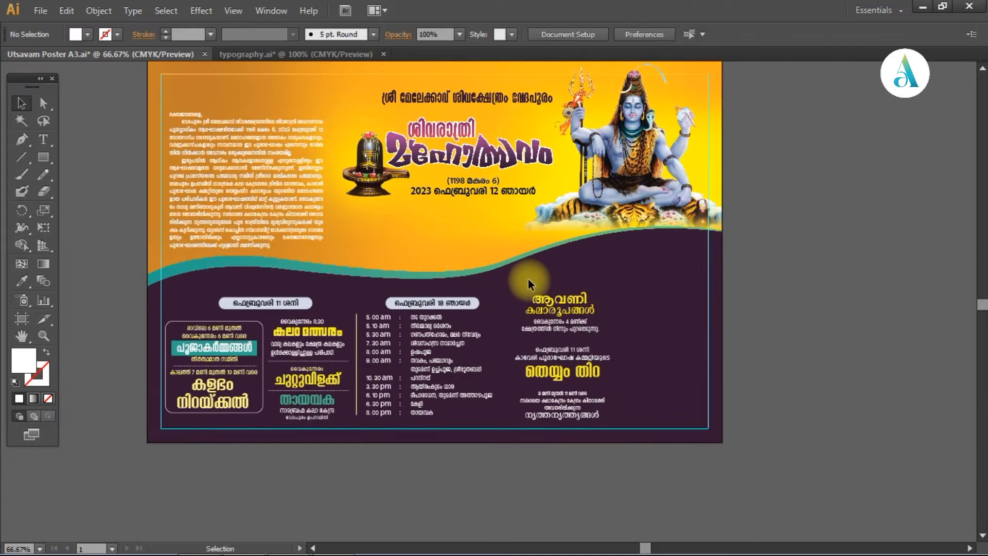
pyautogui.click(607, 303)
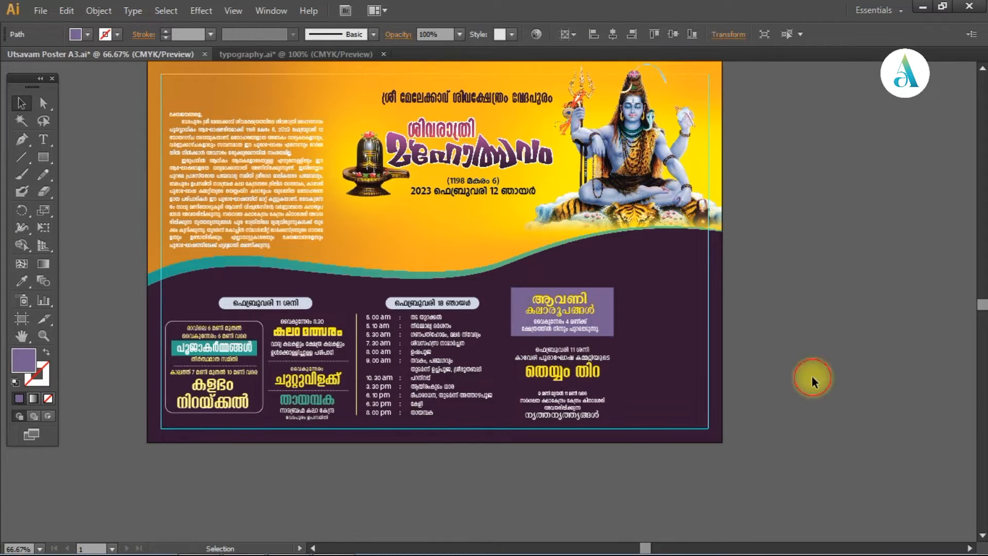
# - Try fill colours sampled from the Shiva image and the festival title on the panel behind the ആവണി block
pyautogui.click(22, 280)
pyautogui.click(615, 149)
pyautogui.click(669, 191)
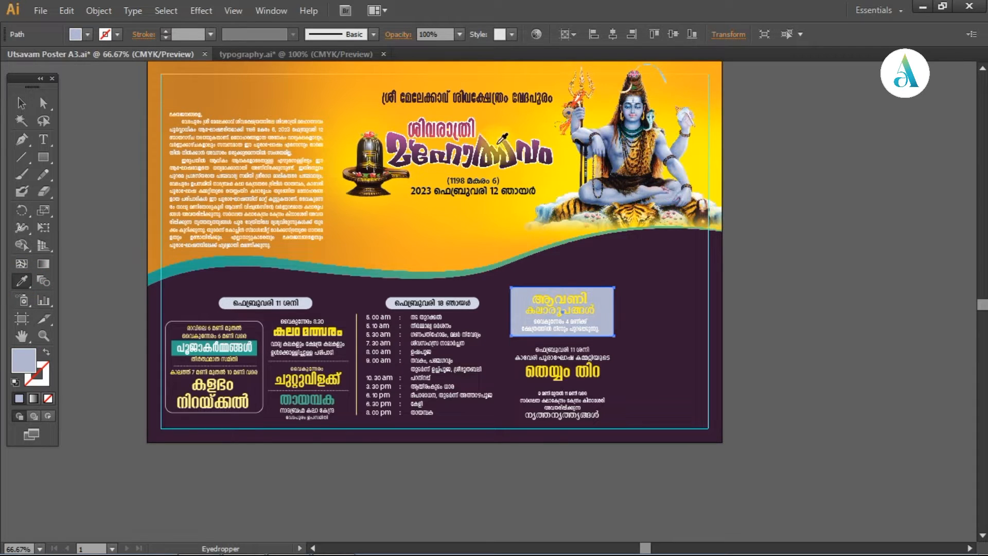
pyautogui.click(524, 143)
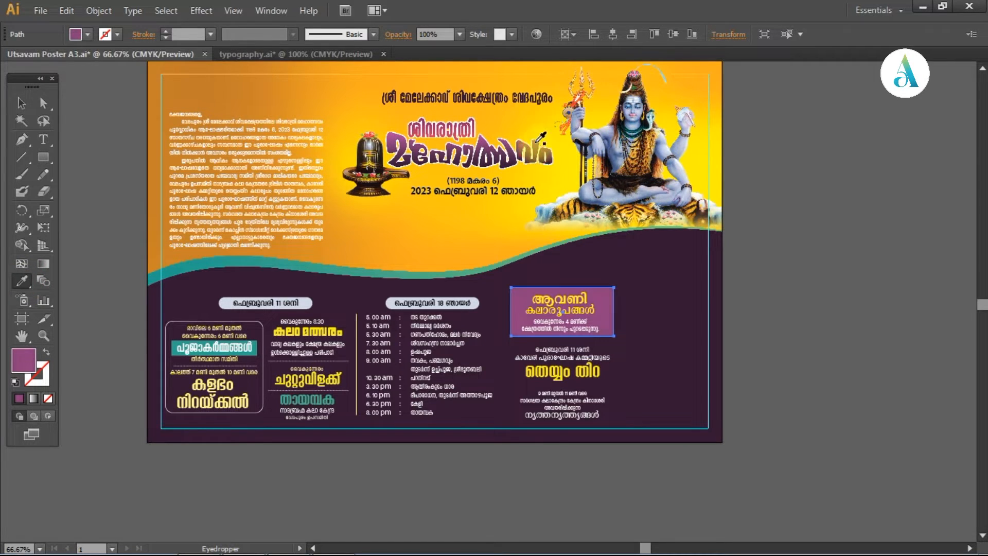
pyautogui.click(389, 135)
# - Add a teal panel behind the തെയ്യം തിറ block and a violet panel behind the നൃത്തനൃത്ത്യങ്ങൾ block
pyautogui.press('v')
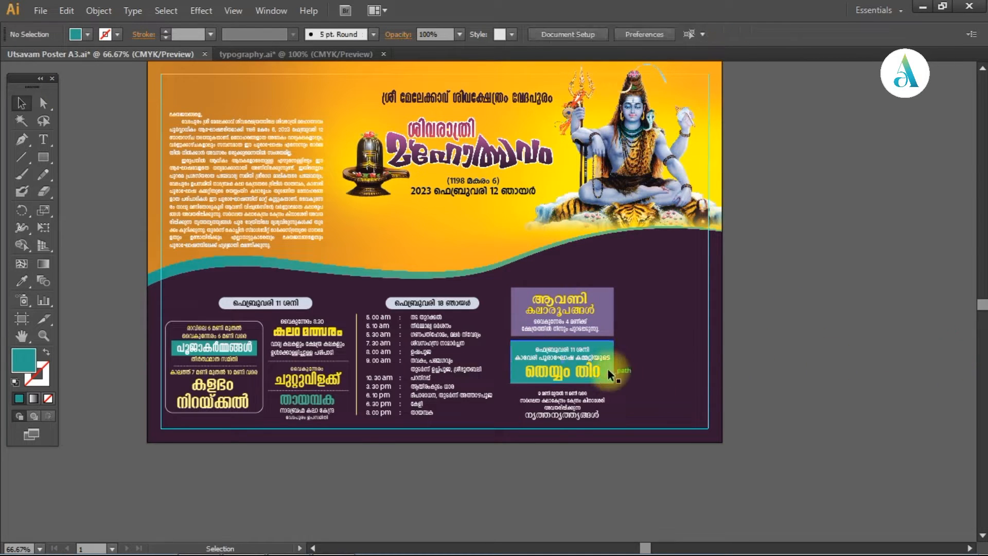
pyautogui.click(608, 368)
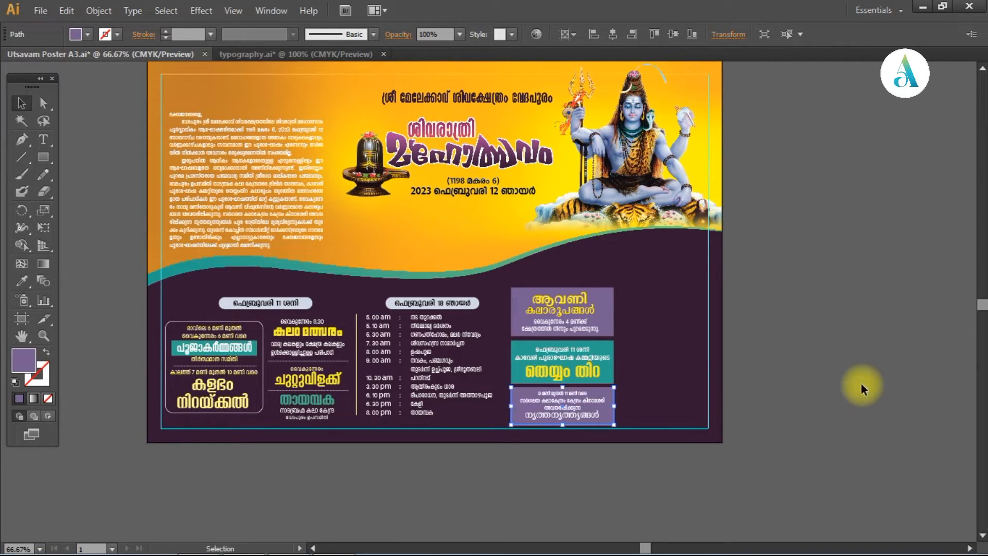
pyautogui.click(860, 385)
# - Try a sampled pink fill on the two violet programme panels and undo it
pyautogui.click(613, 423)
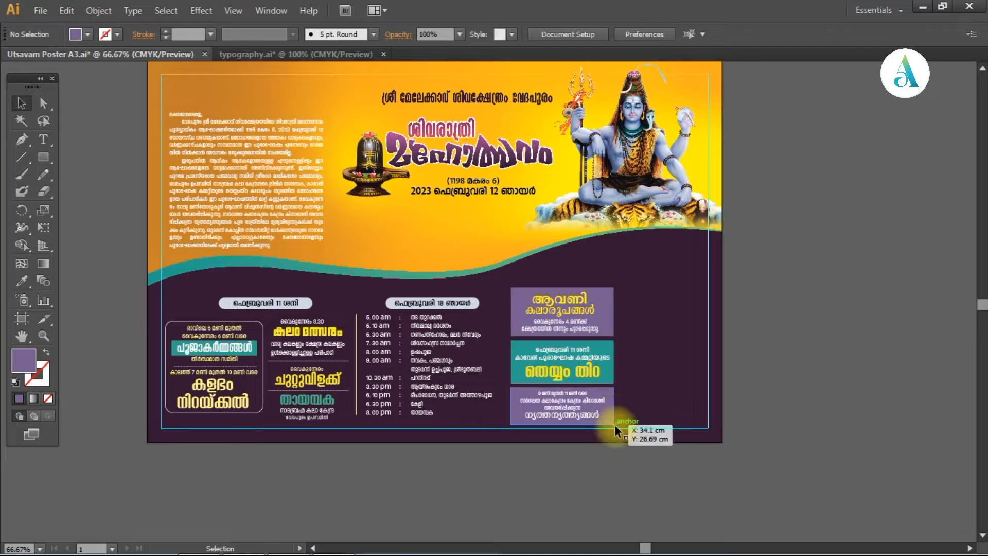
pyautogui.keyDown('shift'); pyautogui.click(608, 323); pyautogui.keyUp('shift')
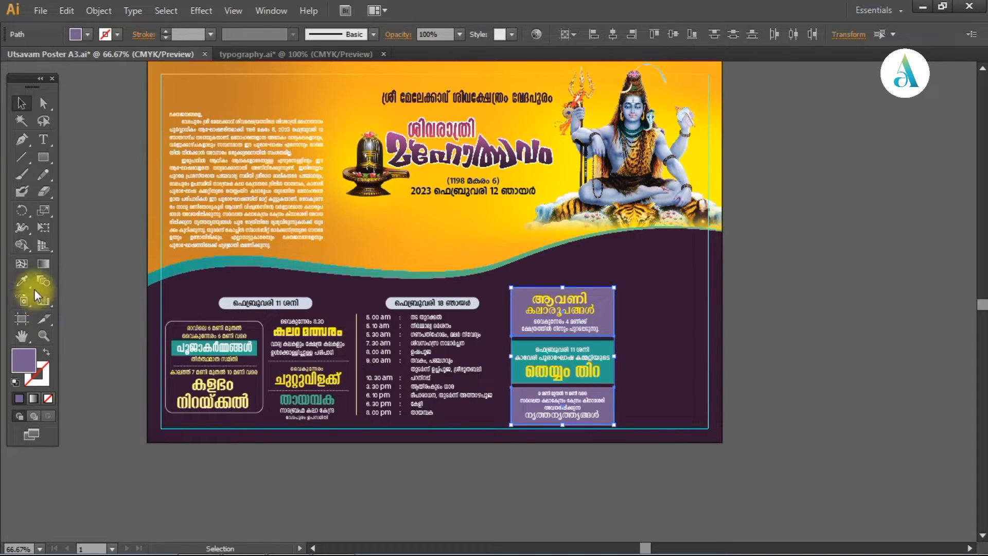
pyautogui.click(22, 280)
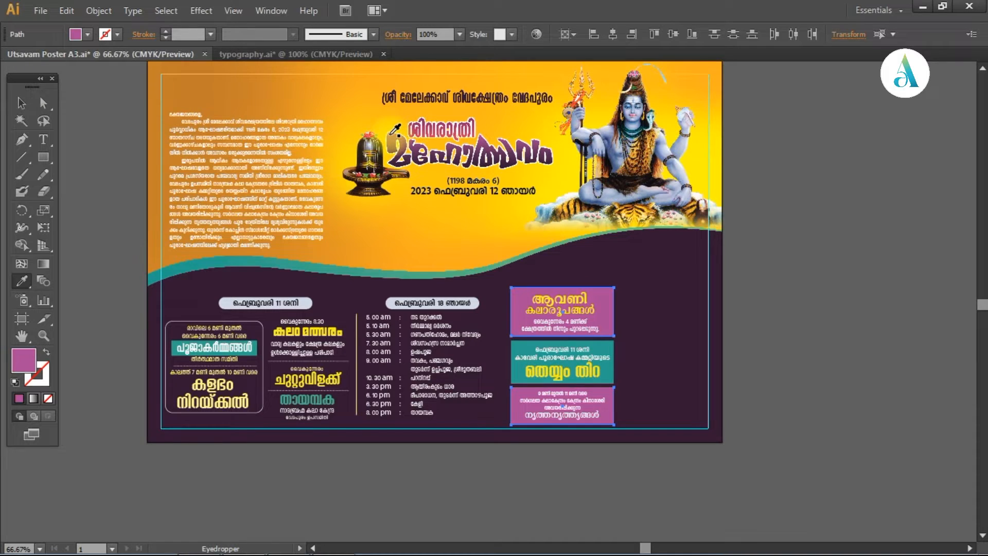
pyautogui.click(23, 104)
pyautogui.hotkey('ctrl', 'z')
pyautogui.hotkey('ctrl', 'z')
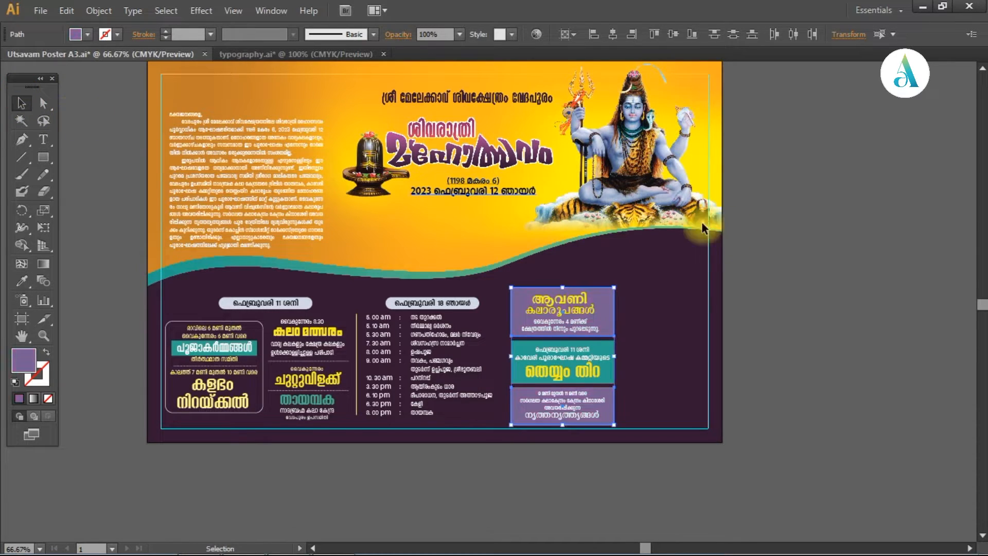
pyautogui.click(797, 237)
# - Minimize Illustrator and switch to the ulsavam poster psd link.psd document in Photoshop
pyautogui.press('space')
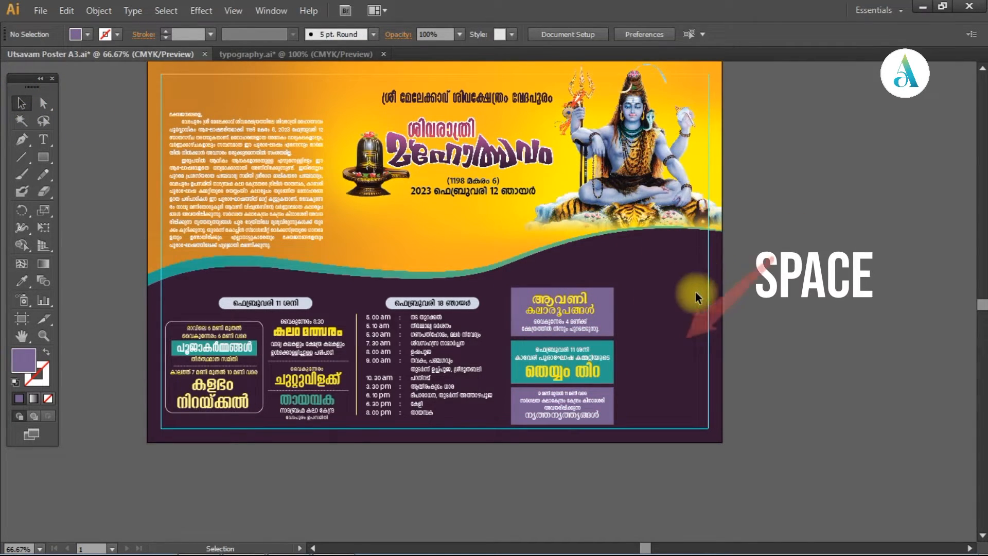
pyautogui.press('space')
pyautogui.moveTo(838, 269); pyautogui.dragTo(831, 284)
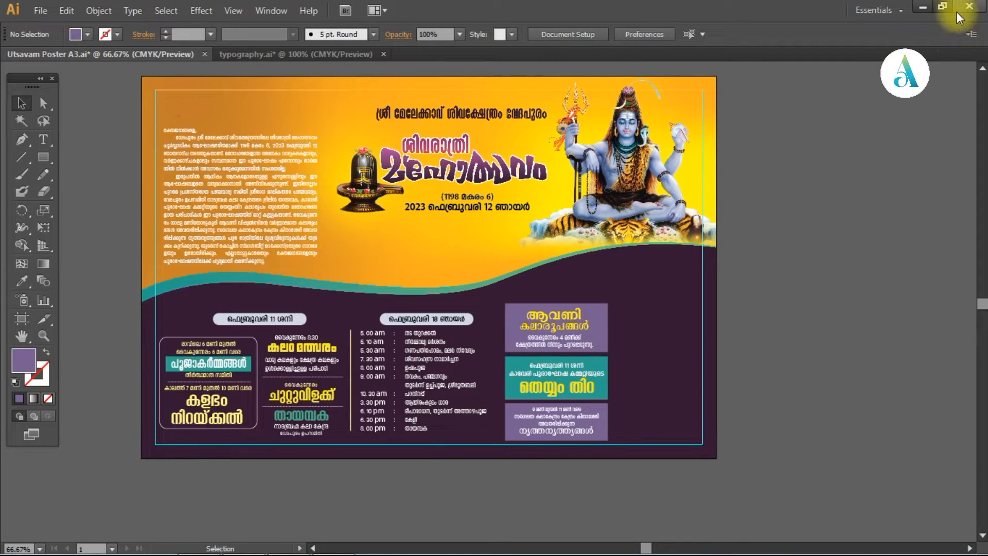
pyautogui.click(920, 7)
pyautogui.click(288, 538)
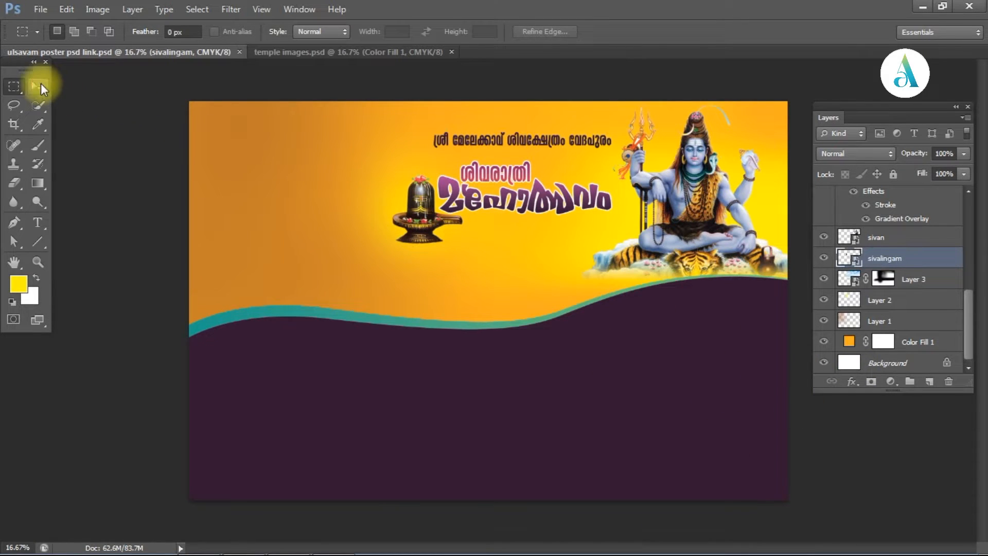
# - Activate the Move tool and open the thira file from Local Disk (G:) in Photoshop
pyautogui.click(37, 87)
pyautogui.click(41, 9)
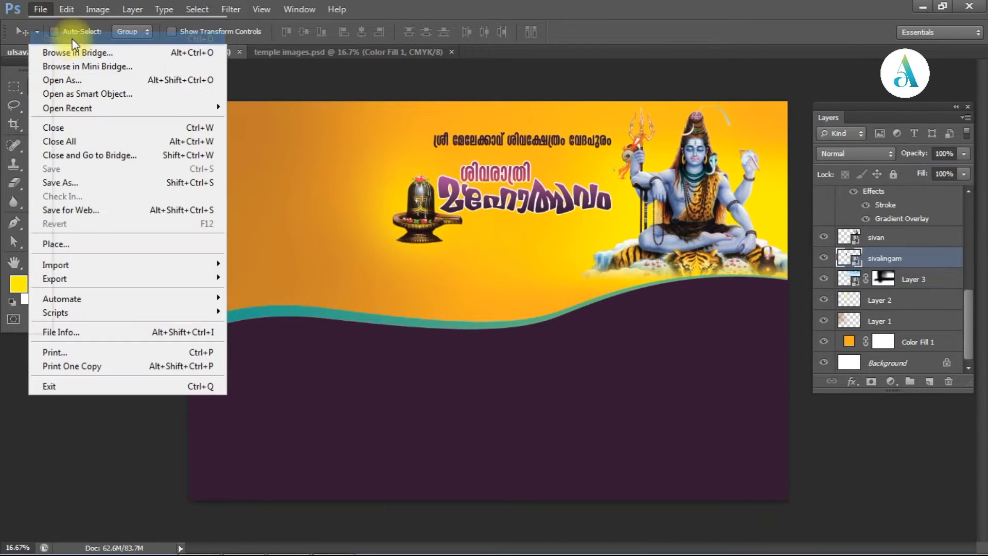
pyautogui.click(73, 38)
pyautogui.click(491, 219)
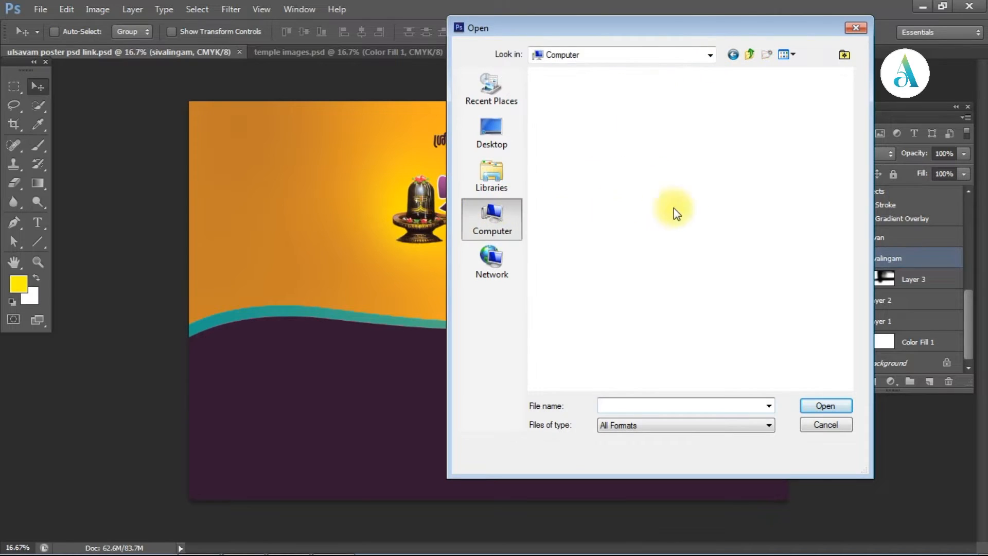
pyautogui.doubleClick(675, 210)
pyautogui.click(845, 329)
pyautogui.click(647, 359)
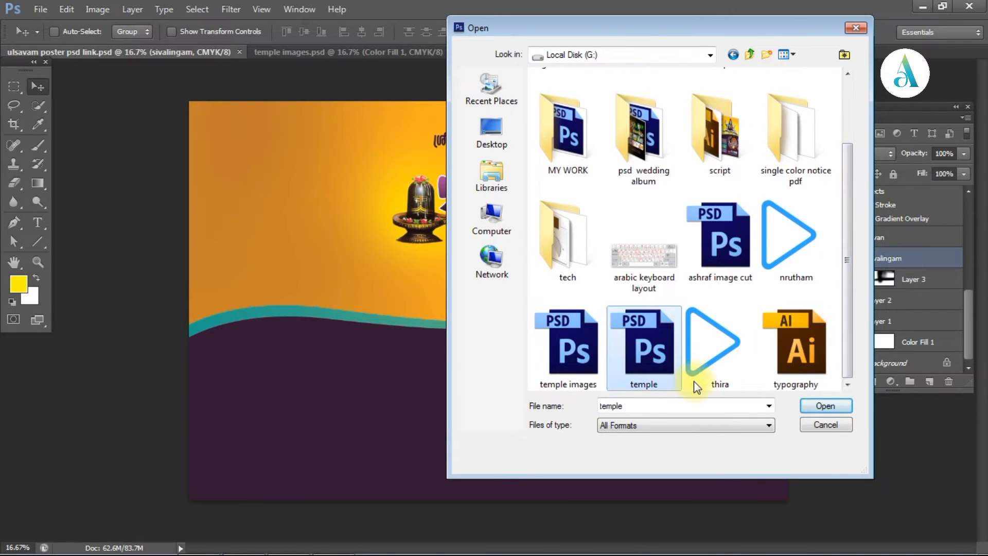
pyautogui.doubleClick(721, 355)
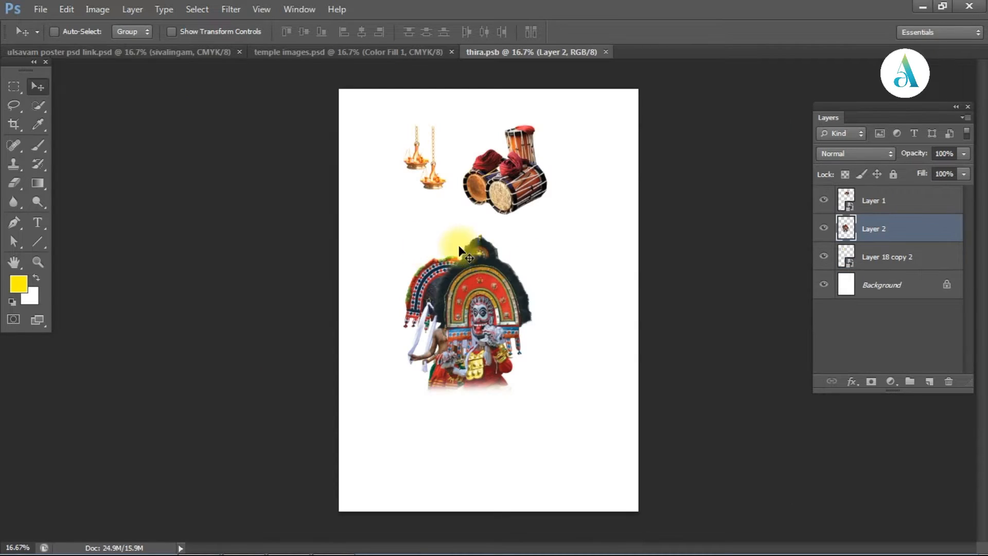
# - Copy the thira figure from thira.psb to the lower right of the ulsavam poster and bring its layer to the front
pyautogui.moveTo(467, 289); pyautogui.dragTo(374, 229)
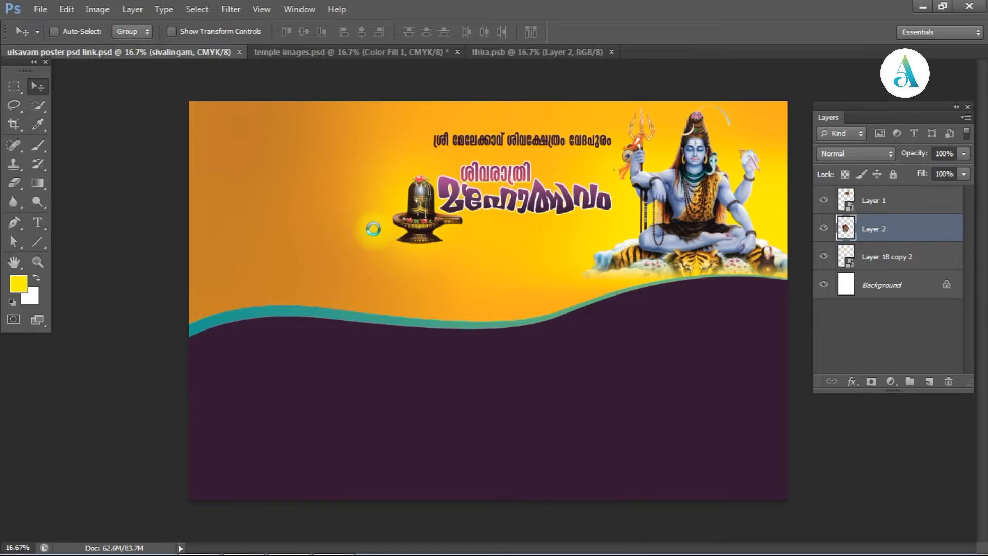
pyautogui.moveTo(359, 274); pyautogui.dragTo(746, 425)
pyautogui.hotkey('ctrl', 'shift', ']')
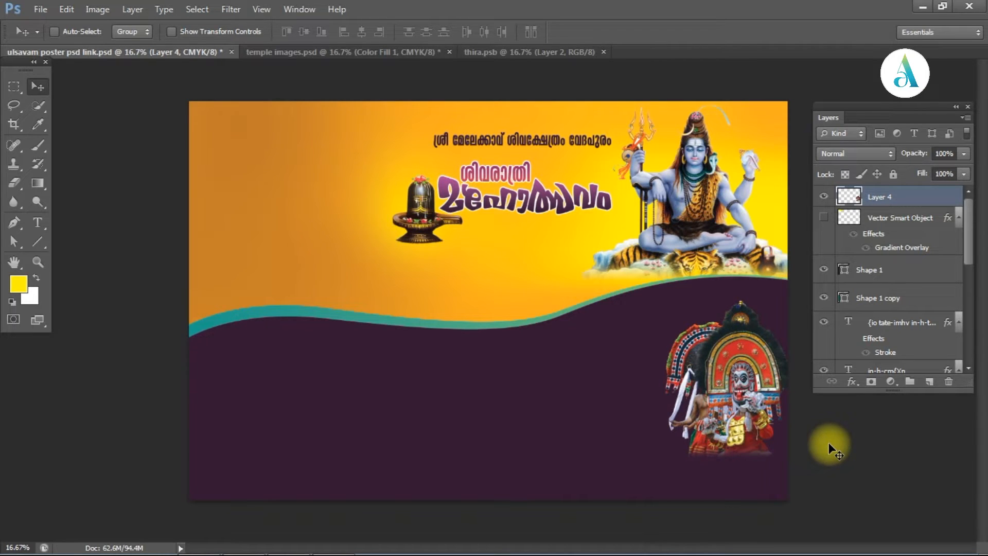
# - Inspect the placed thira figure up close for image detail and colour
pyautogui.hotkey('ctrl', '+')
pyautogui.hotkey('ctrl', '+')
pyautogui.moveTo(829, 438); pyautogui.dragTo(354, 234)
pyautogui.hotkey('ctrl', '+')
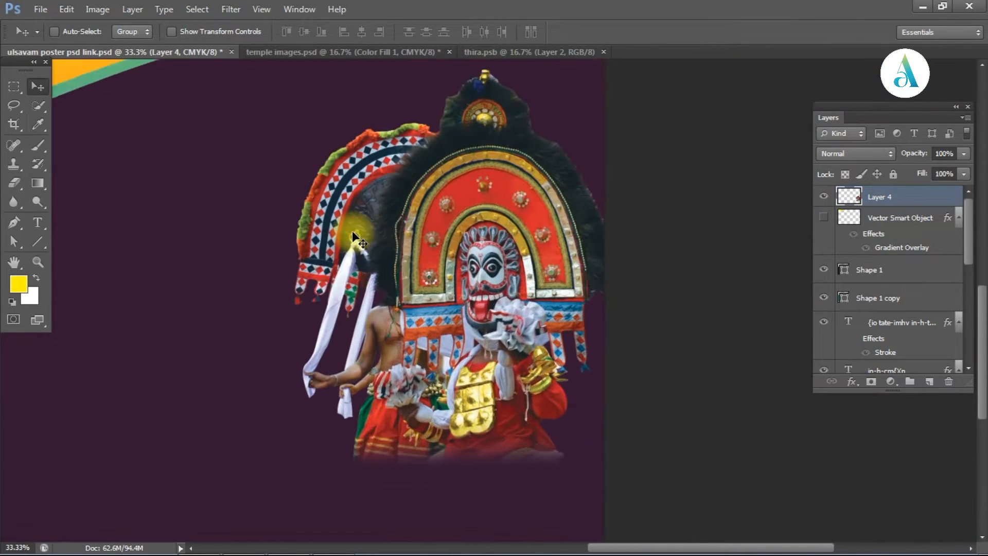
pyautogui.hotkey('ctrl', '+')
pyautogui.hotkey('ctrl', '+')
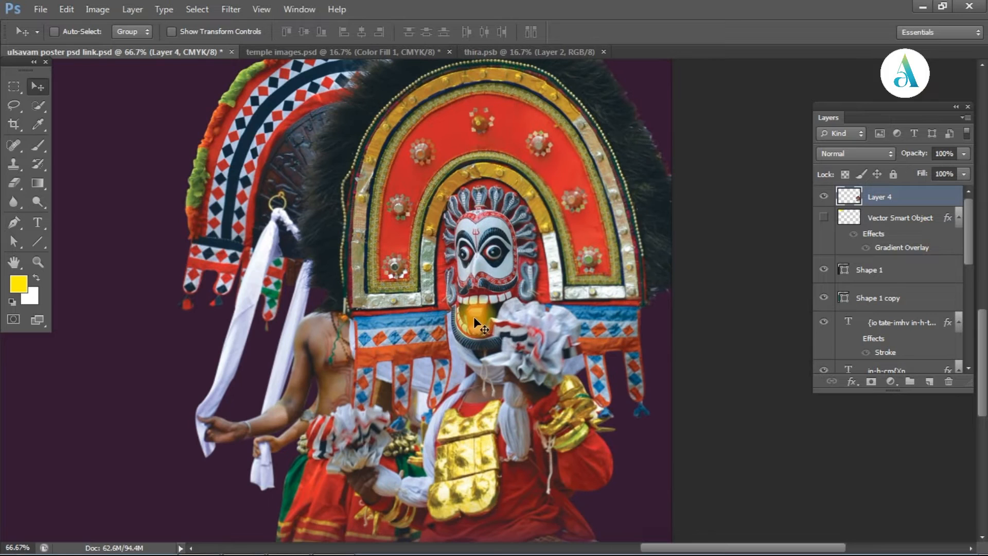
pyautogui.hotkey('ctrl', '+')
pyautogui.hotkey('ctrl', '-')
pyautogui.hotkey('ctrl', '-')
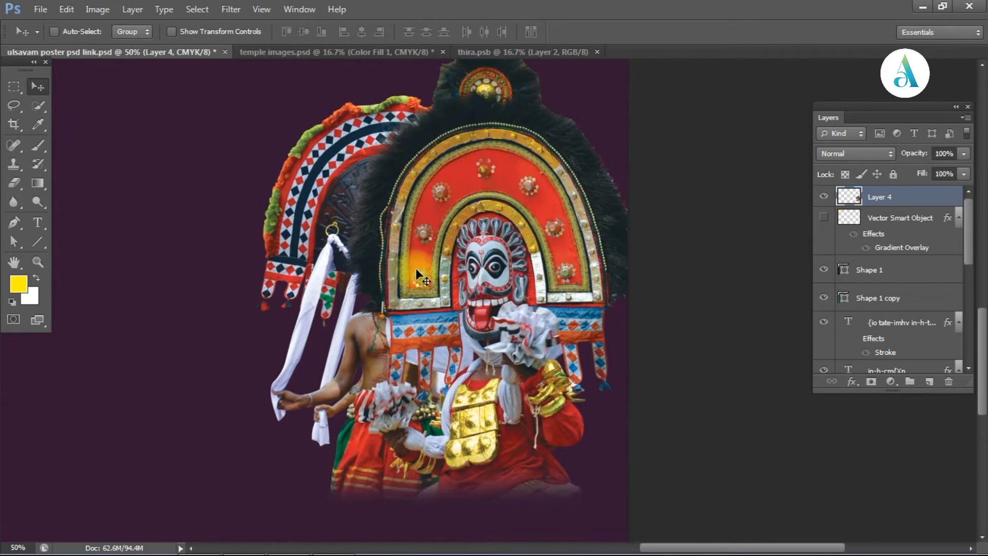
pyautogui.hotkey('ctrl', '-')
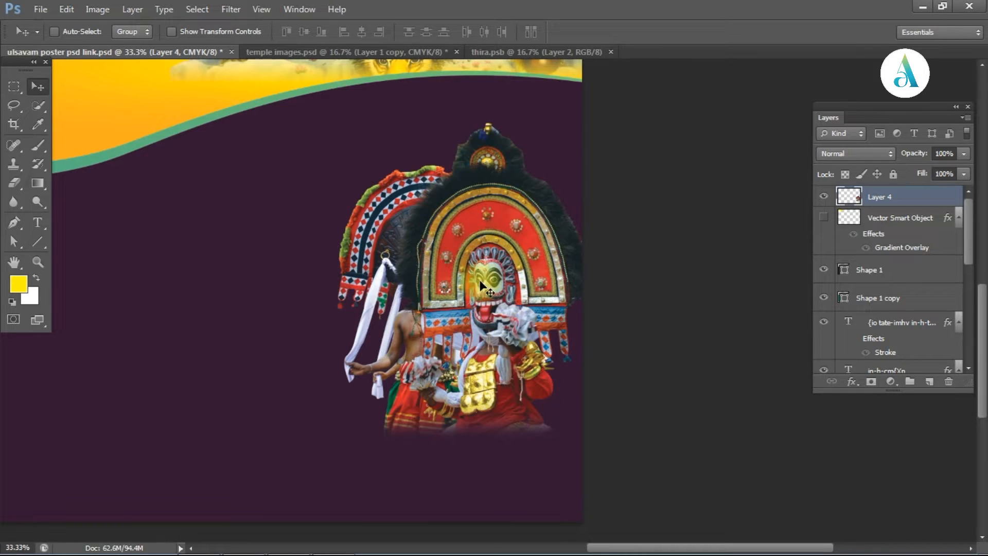
# - Duplicate the thira figure's layer, blend the copy in Overlay mode at 75% opacity, and compare the effect by toggling its visibility
pyautogui.hotkey('ctrl', '+')
pyautogui.moveTo(822, 199); pyautogui.dragTo(929, 382)
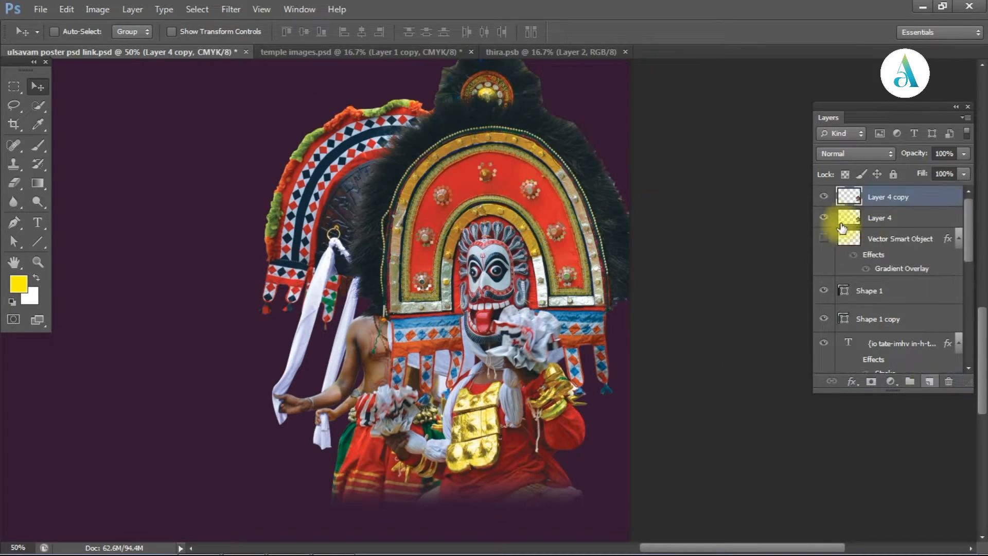
pyautogui.click(857, 153)
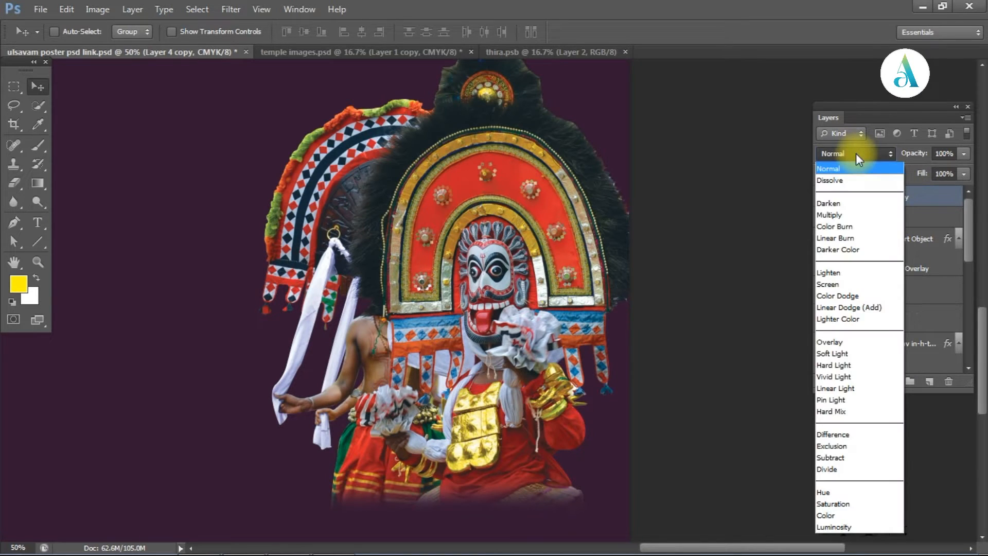
pyautogui.click(827, 342)
pyautogui.click(964, 153)
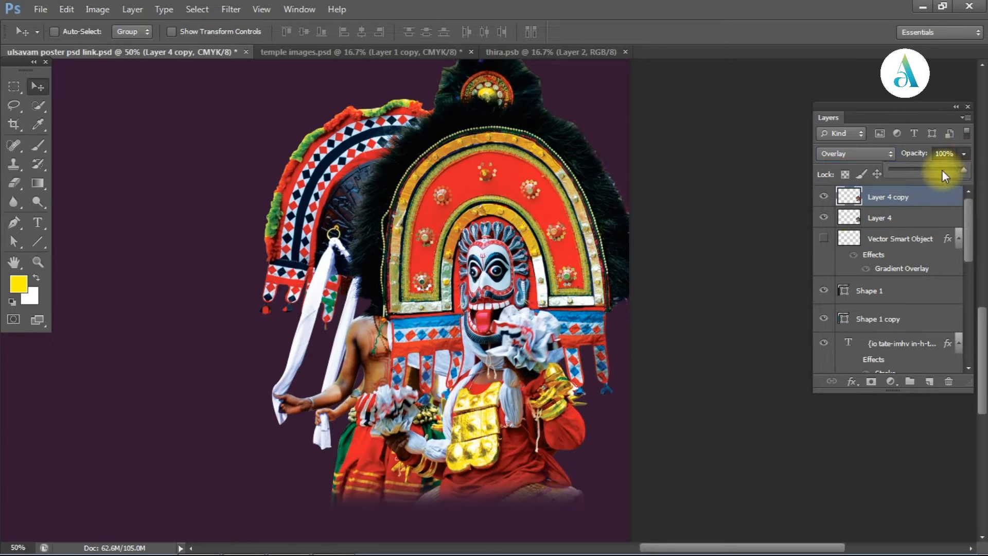
pyautogui.moveTo(943, 172); pyautogui.dragTo(939, 173)
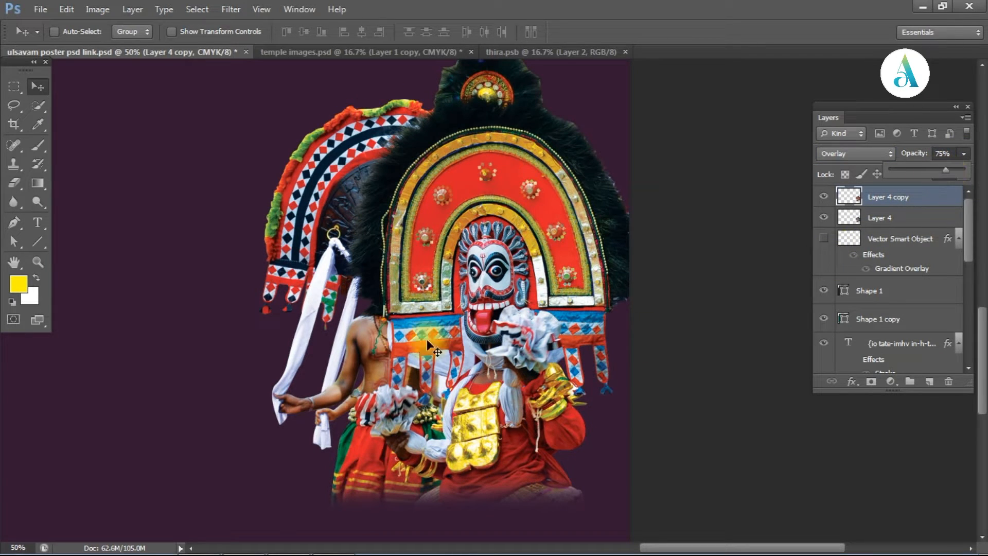
pyautogui.click(825, 196)
pyautogui.click(825, 197)
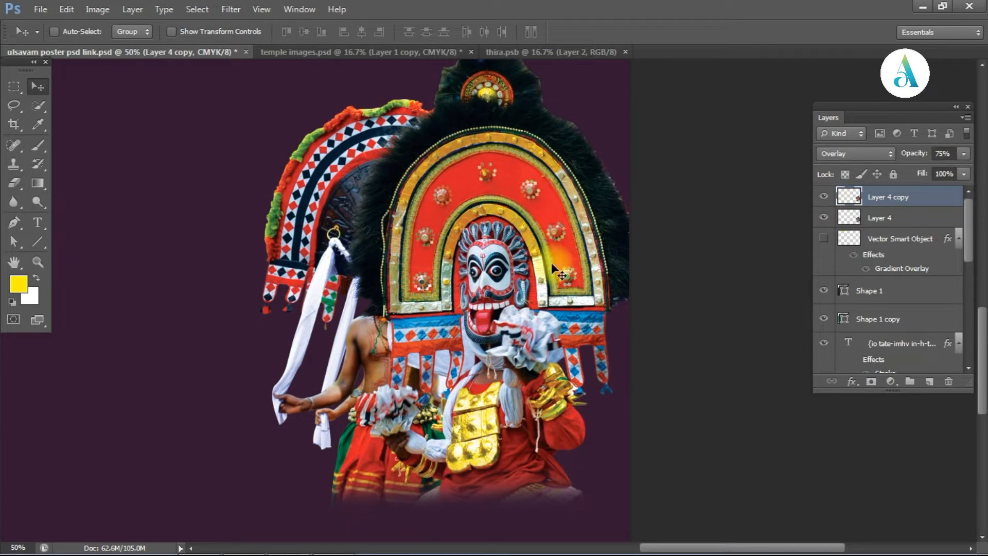
# - Copy the hanging lamps from thira.psb onto the poster background
pyautogui.scroll(-3, 551, 262)
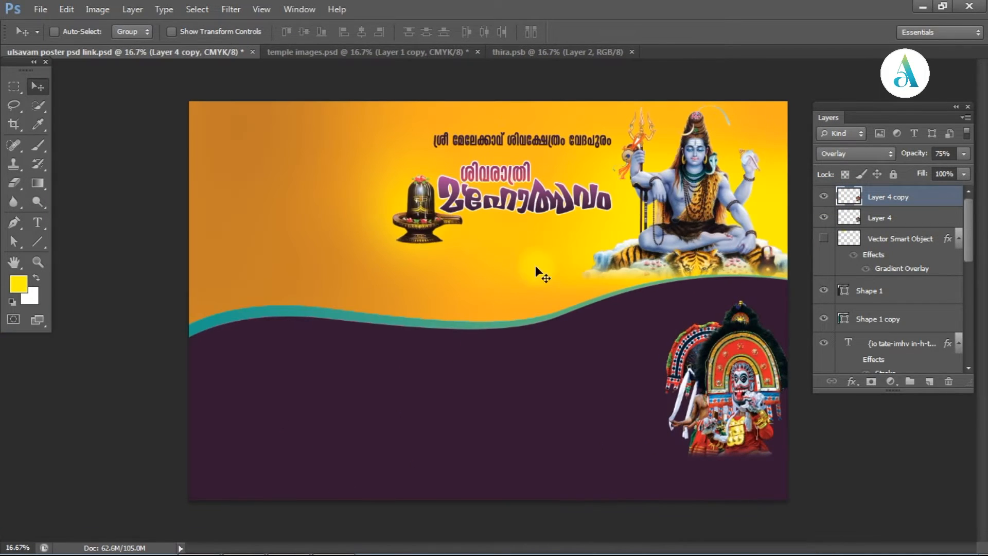
pyautogui.click(517, 52)
pyautogui.rightClick(436, 180)
pyautogui.click(443, 190)
pyautogui.moveTo(441, 192)
pyautogui.mouseDown()
pyautogui.moveTo(184, 49)
pyautogui.moveTo(249, 199)
pyautogui.moveTo(801, 190)
pyautogui.moveTo(745, 145)
pyautogui.moveTo(756, 146)
pyautogui.moveTo(744, 164)
pyautogui.moveTo(424, 185)
pyautogui.mouseUp()
# - Try mirroring the hanging lamps horizontally and flip them back
pyautogui.hotkey('ctrl', 't')
pyautogui.rightClick(749, 138)
pyautogui.click(805, 340)
pyautogui.press('Return')
pyautogui.hotkey('ctrl', 't')
pyautogui.rightClick(413, 138)
pyautogui.click(513, 338)
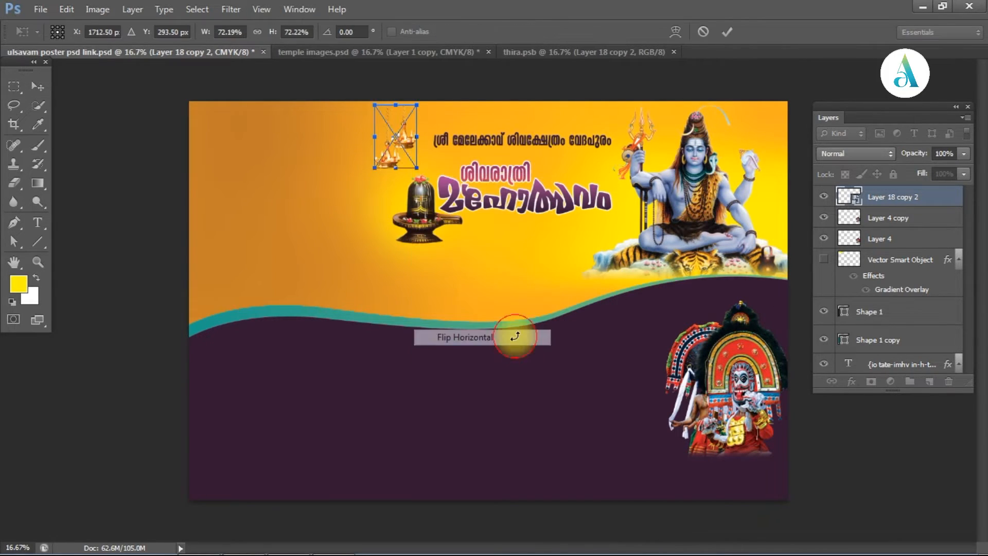
pyautogui.press('Return')
# - Copy the drums from thira.psb onto the poster, overlapping the teal wave below the title
pyautogui.moveTo(478, 281); pyautogui.dragTo(477, 277)
pyautogui.click(560, 52)
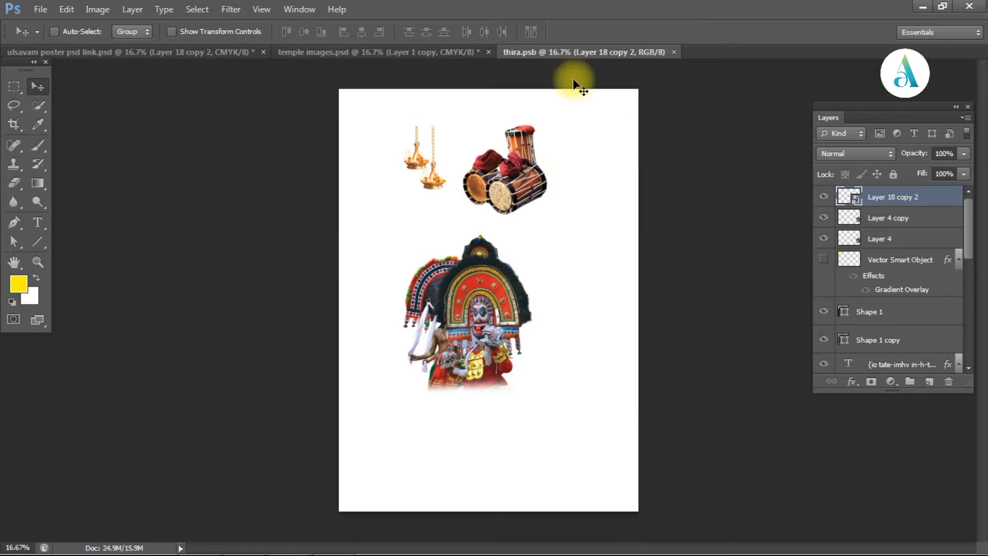
pyautogui.moveTo(539, 196); pyautogui.dragTo(549, 321)
# - Save the poster background and update its modified link in the Illustrator poster
pyautogui.click(40, 9)
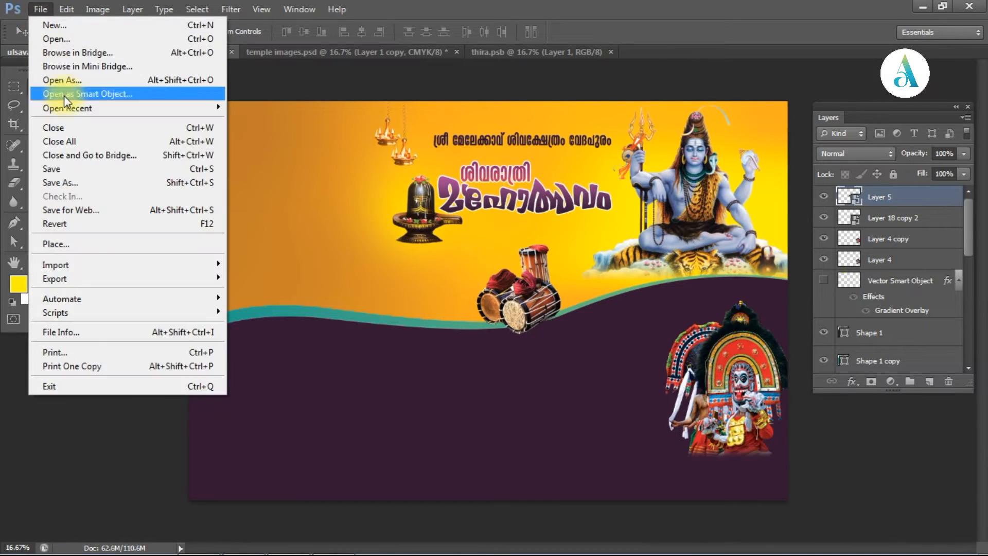
pyautogui.click(77, 165)
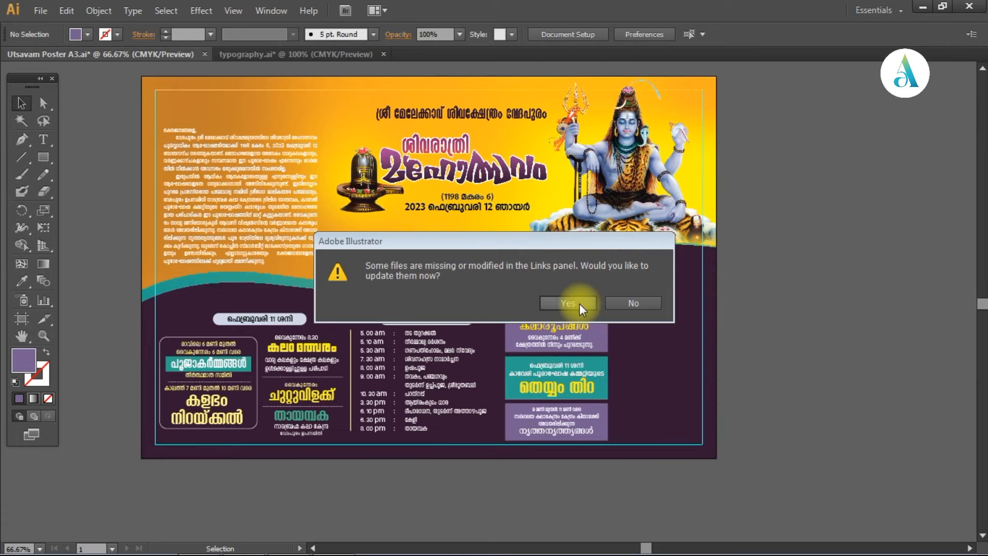
pyautogui.click(568, 303)
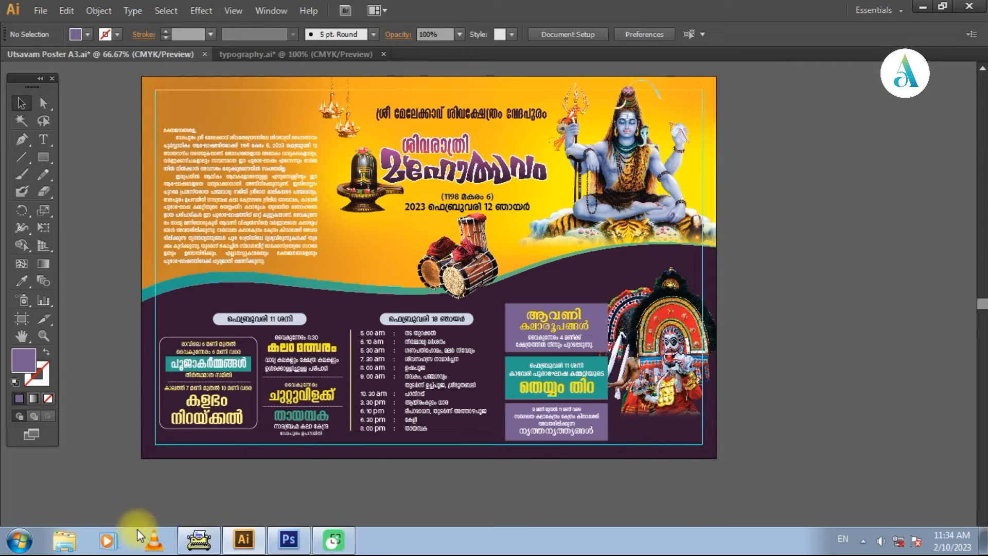
# - Copy the രാത്രി 11 മണിക്ക് ഗാനമേള orchestra programme text from the matter file in Typeit
pyautogui.click(200, 537)
pyautogui.moveTo(6, 226); pyautogui.dragTo(254, 293)
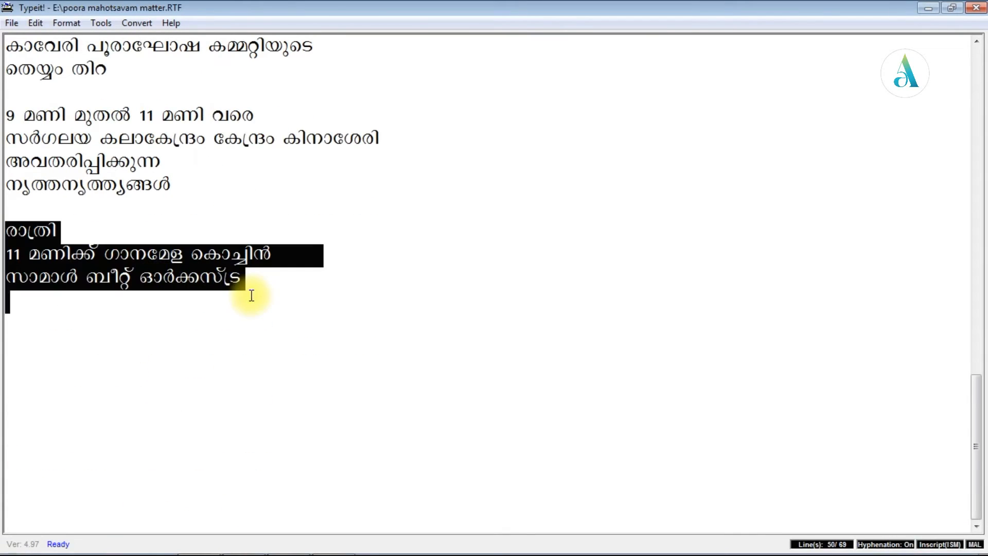
pyautogui.click(35, 23)
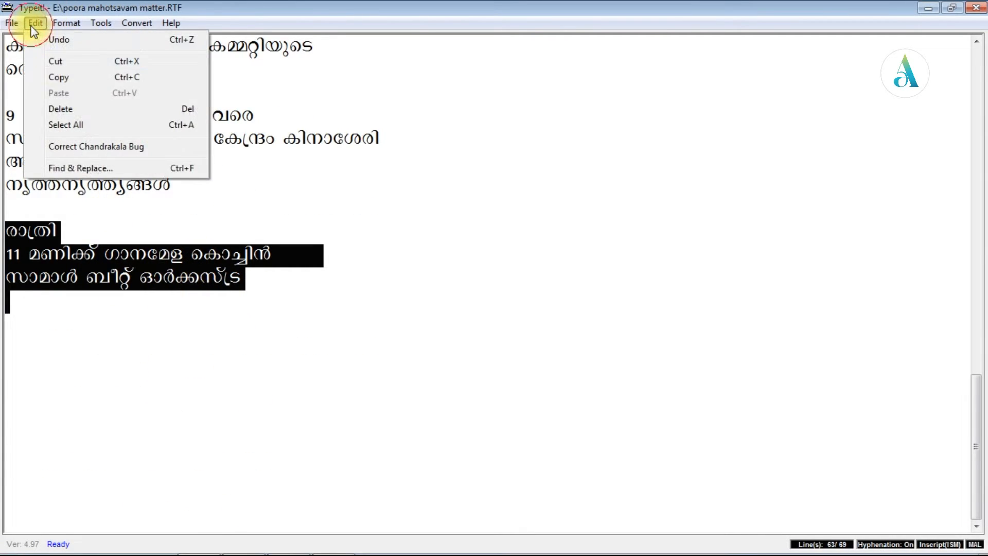
pyautogui.click(56, 76)
pyautogui.click(464, 184)
# - Return to Illustrator and paste the styled ഗാനമേള programme text below the thira figure
pyautogui.click(245, 538)
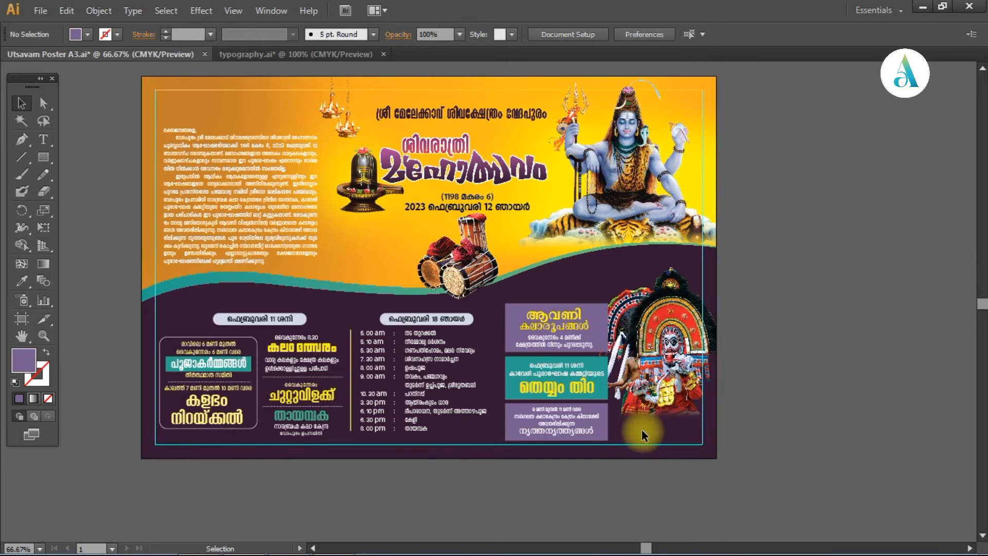
pyautogui.hotkey('ctrl', 'v')
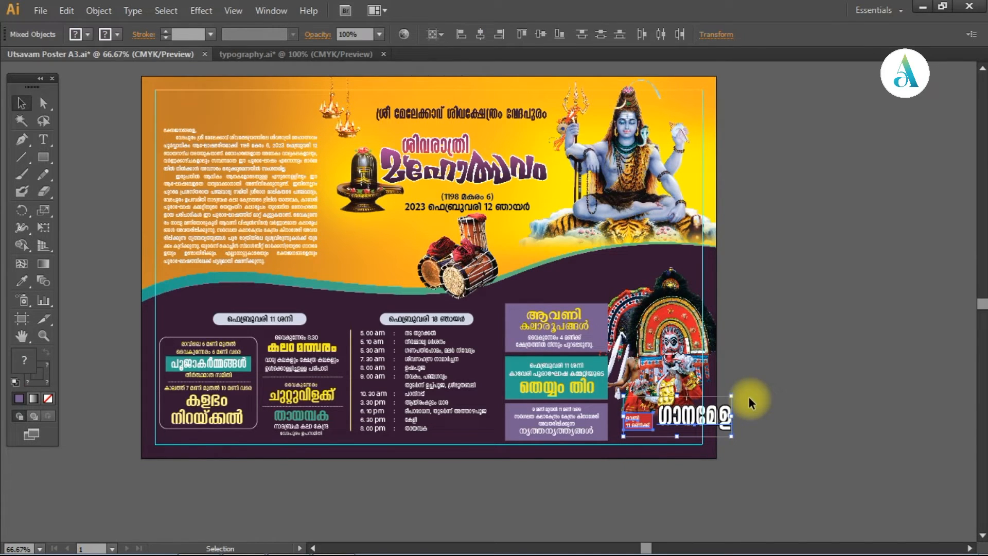
pyautogui.click(774, 392)
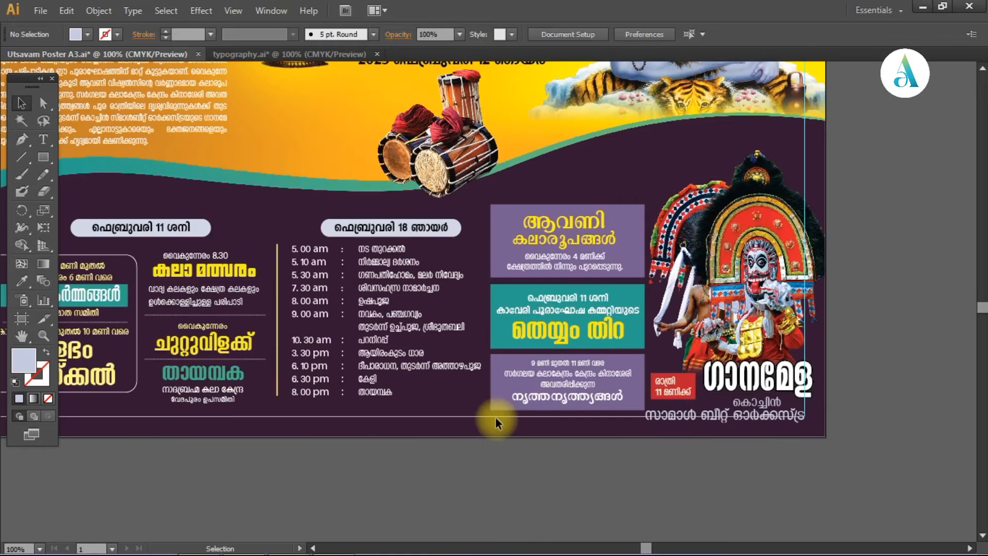
pyautogui.moveTo(942, 341); pyautogui.dragTo(864, 384)
pyautogui.click(707, 457)
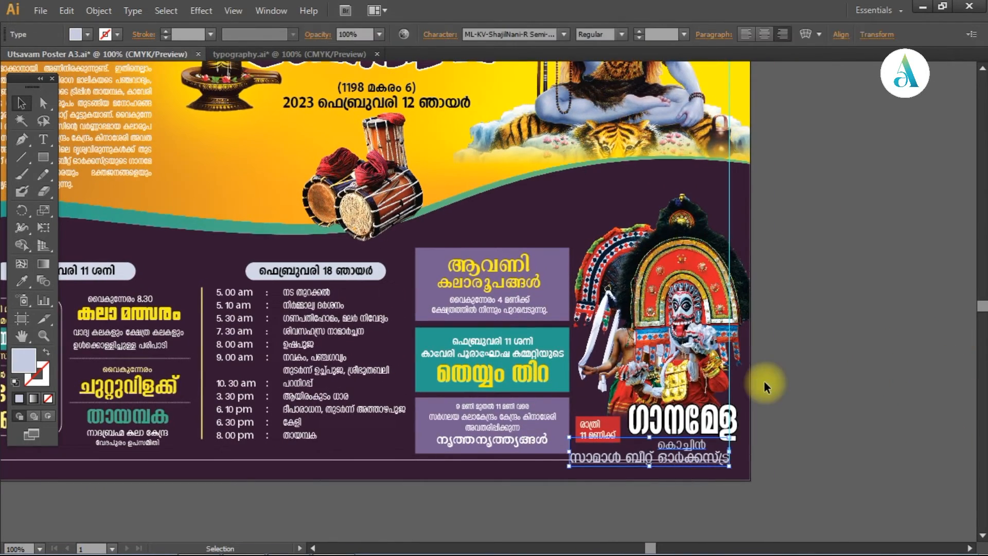
pyautogui.click(764, 385)
# - Add the teal wave vector object to the Photoshop background and position it across the poster's upper-left corner
pyautogui.moveTo(312, 218); pyautogui.dragTo(532, 331)
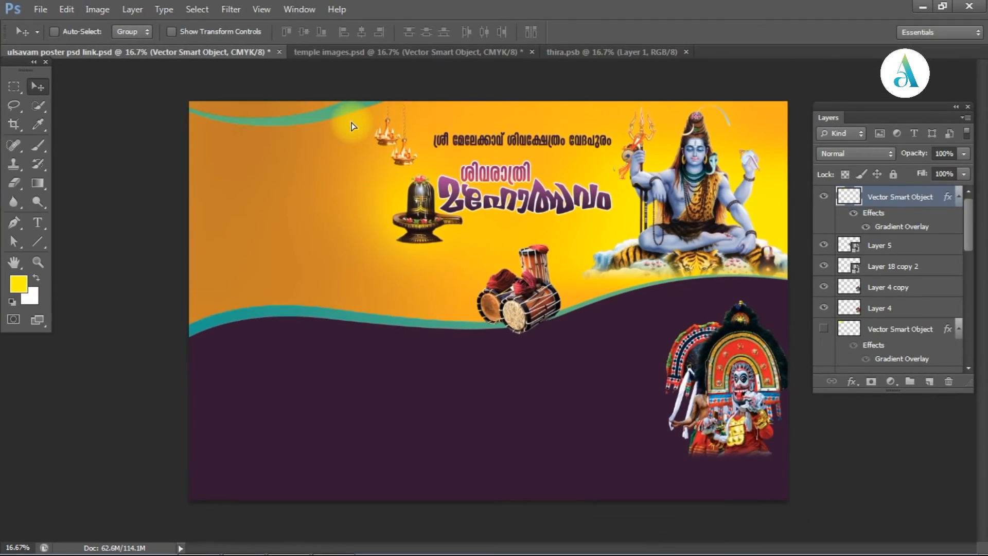
pyautogui.moveTo(352, 126); pyautogui.dragTo(533, 135)
pyautogui.moveTo(473, 128); pyautogui.dragTo(472, 126)
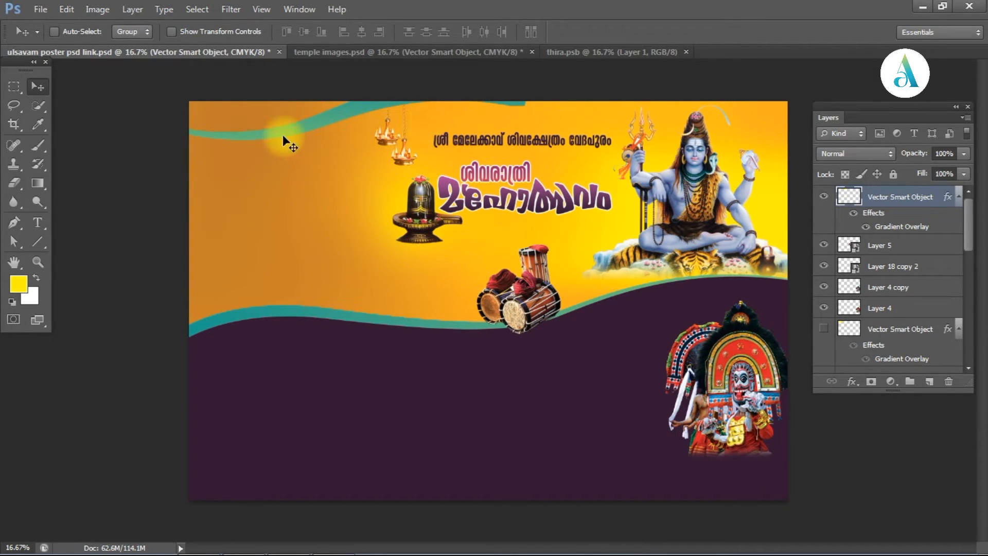
pyautogui.moveTo(385, 104); pyautogui.dragTo(387, 105)
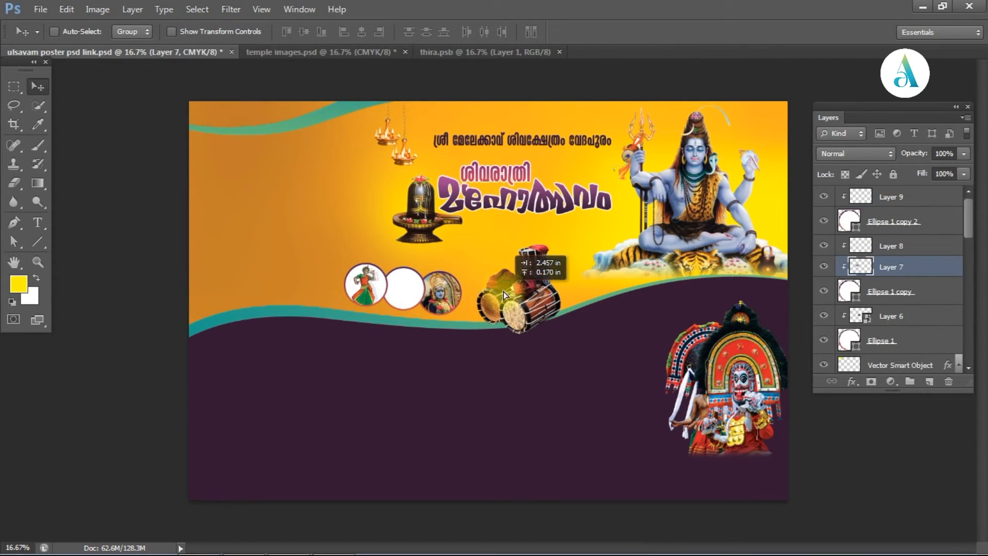
# - Fit a deity image into the middle of the three circles, removing the extra layer, and reposition the circular images beside the drums
pyautogui.moveTo(503, 291); pyautogui.dragTo(437, 289)
pyautogui.press('Delete')
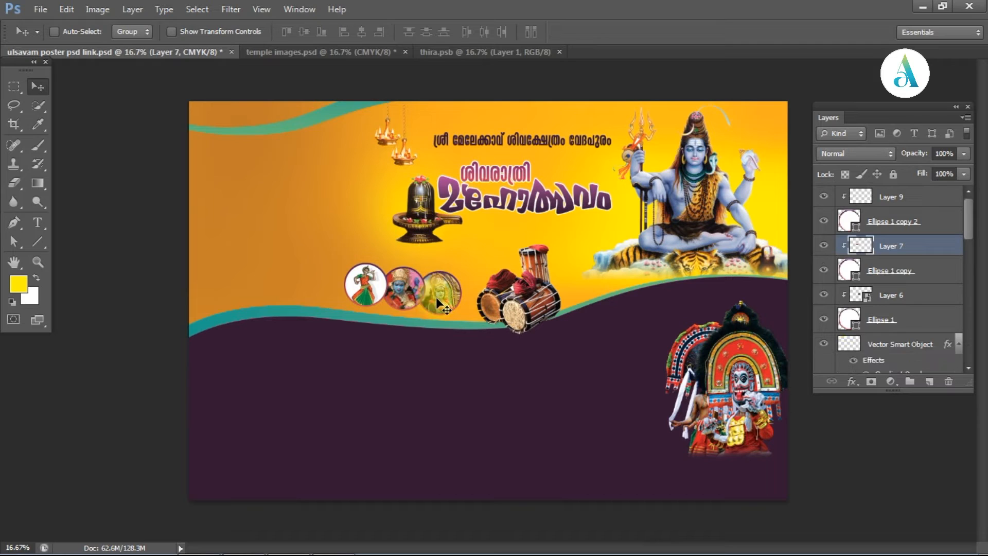
pyautogui.rightClick(420, 296)
pyautogui.click(421, 295)
pyautogui.keyDown('ctrl'); pyautogui.click(886, 271); pyautogui.keyUp('ctrl')
pyautogui.moveTo(472, 368)
pyautogui.mouseDown()
pyautogui.moveTo(480, 376)
pyautogui.moveTo(475, 369)
pyautogui.mouseUp()
pyautogui.rightClick(440, 292)
pyautogui.click(451, 299)
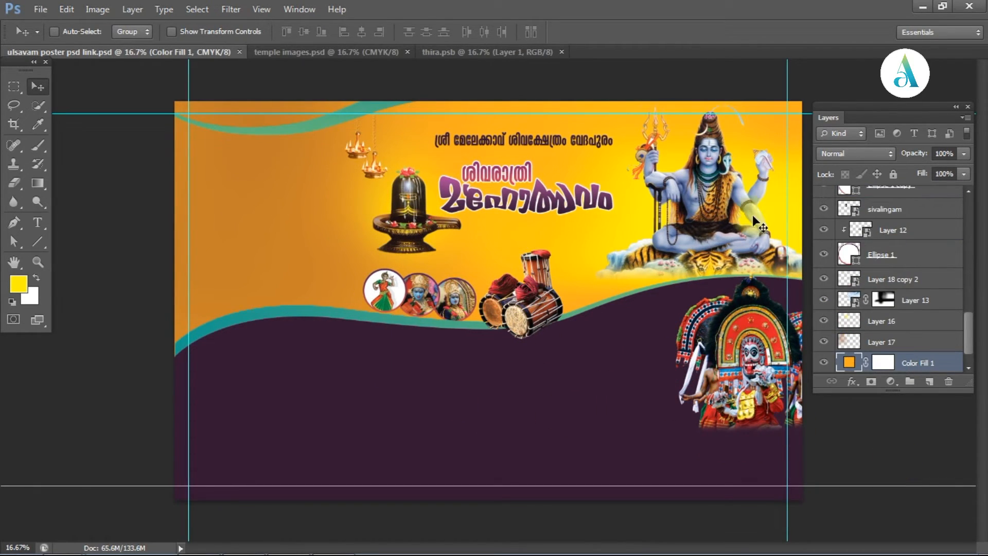
# - Extend the Layers panel and view the layers at the top of the stack
pyautogui.moveTo(965, 386); pyautogui.dragTo(972, 478)
pyautogui.moveTo(975, 441); pyautogui.dragTo(985, 241)
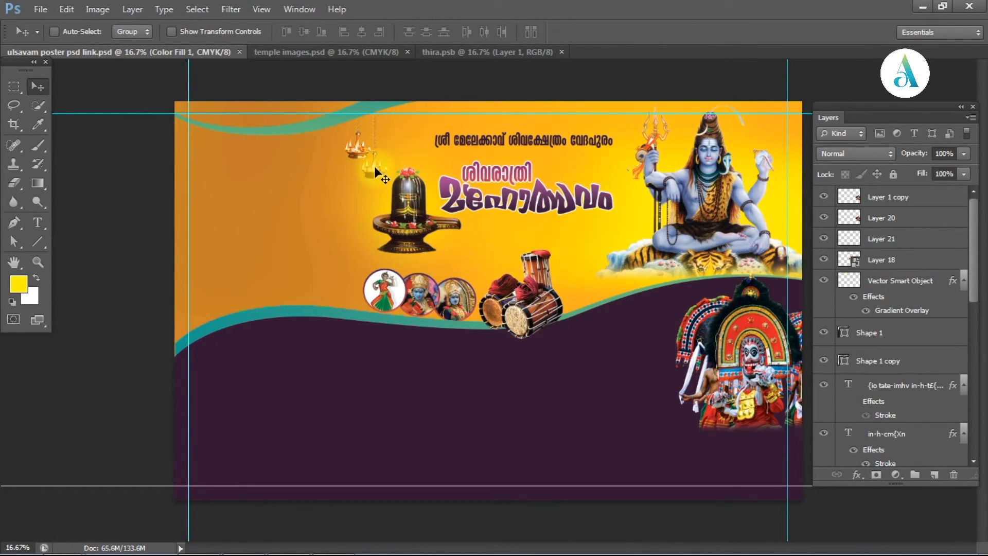
pyautogui.click(35, 8)
pyautogui.click(413, 209)
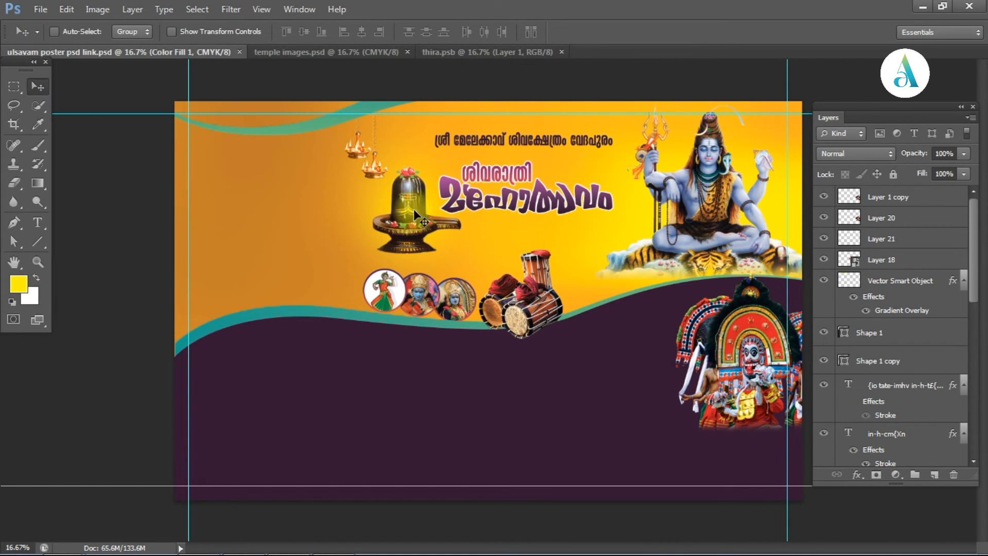
# - Switch to Illustrator and lock the linked background image on the poster
pyautogui.click(247, 536)
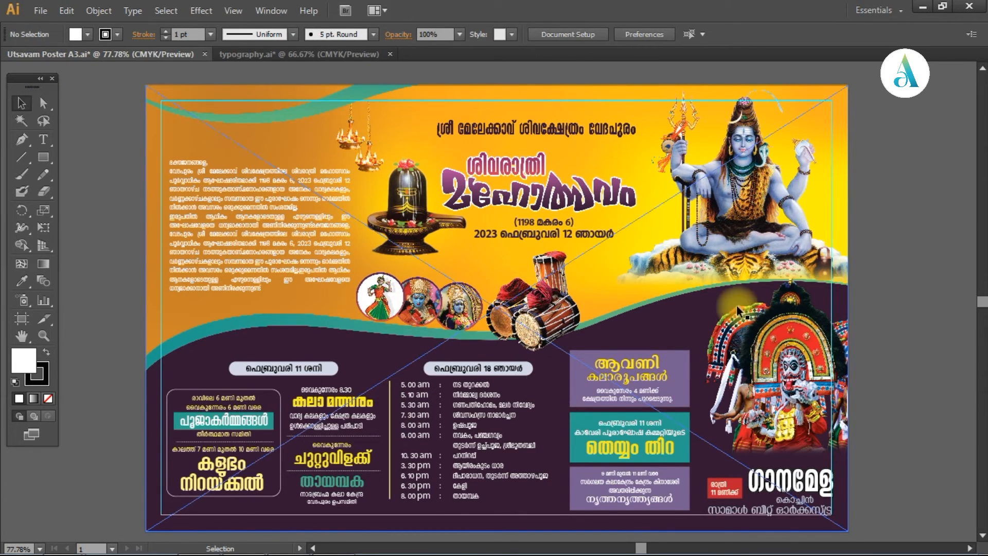
pyautogui.click(944, 164)
pyautogui.click(498, 114)
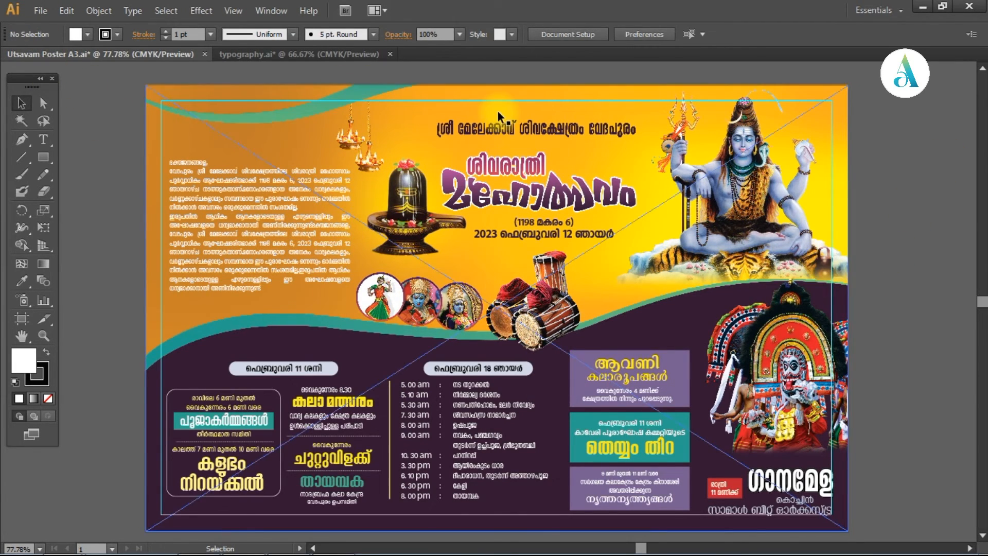
pyautogui.click(98, 12)
pyautogui.moveTo(124, 96)
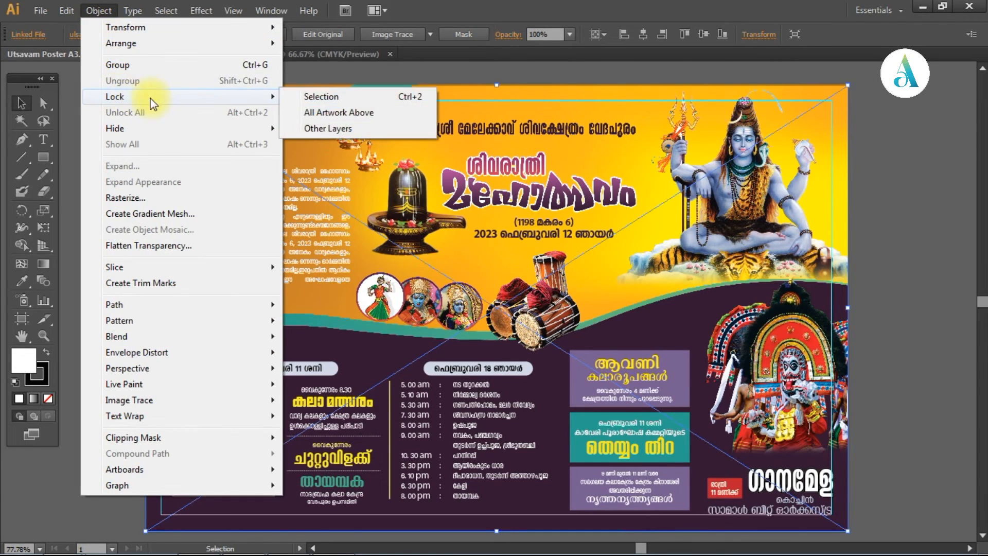
pyautogui.click(322, 98)
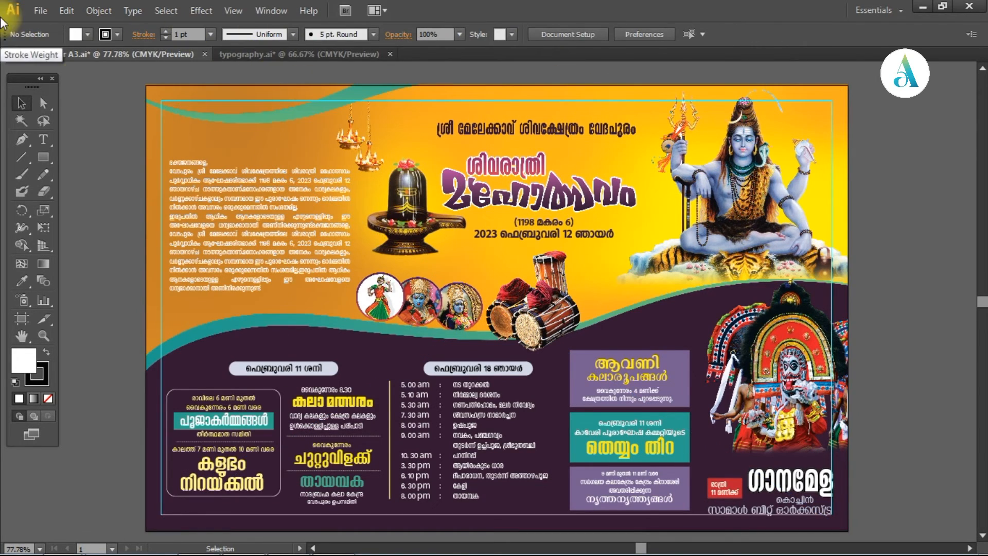
# - Hide the guides and look over the whole poster layout
pyautogui.moveTo(389, 293); pyautogui.dragTo(378, 283)
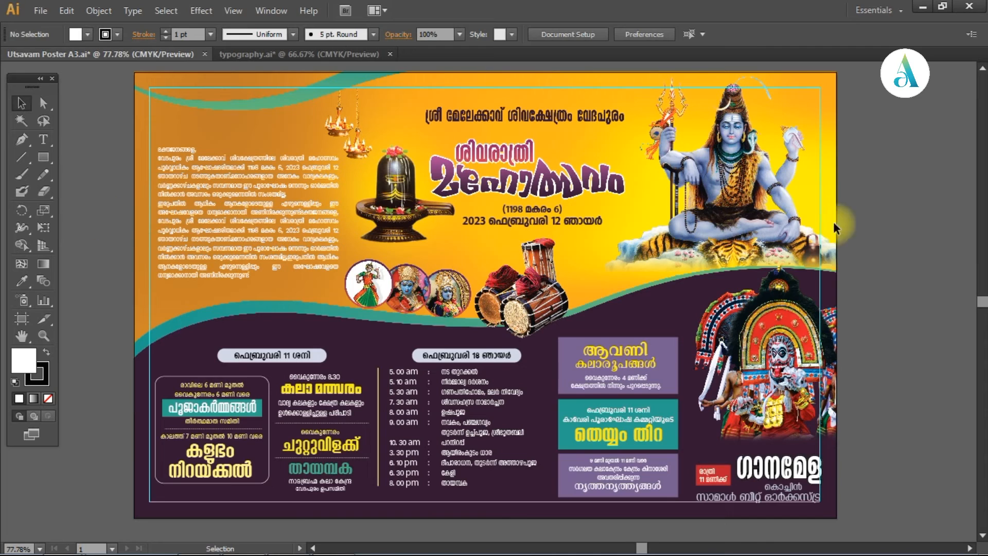
pyautogui.rightClick(855, 163)
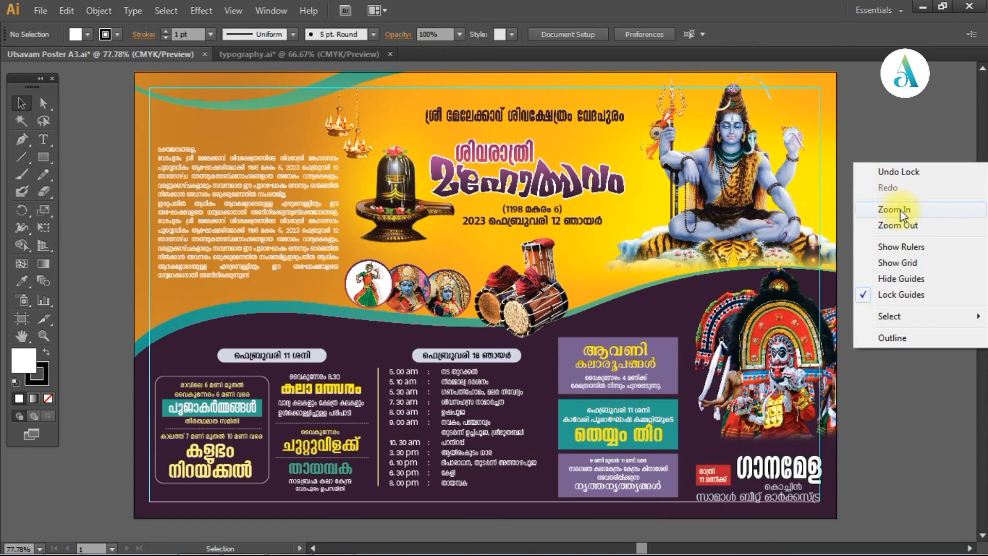
pyautogui.click(921, 281)
pyautogui.scroll(-3, 849, 267)
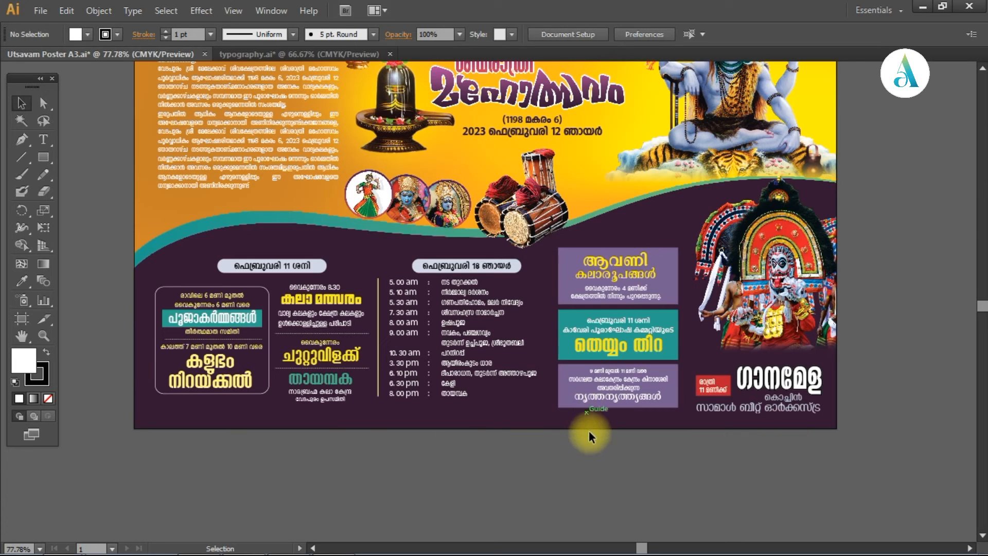
pyautogui.scroll(4, 138, 175)
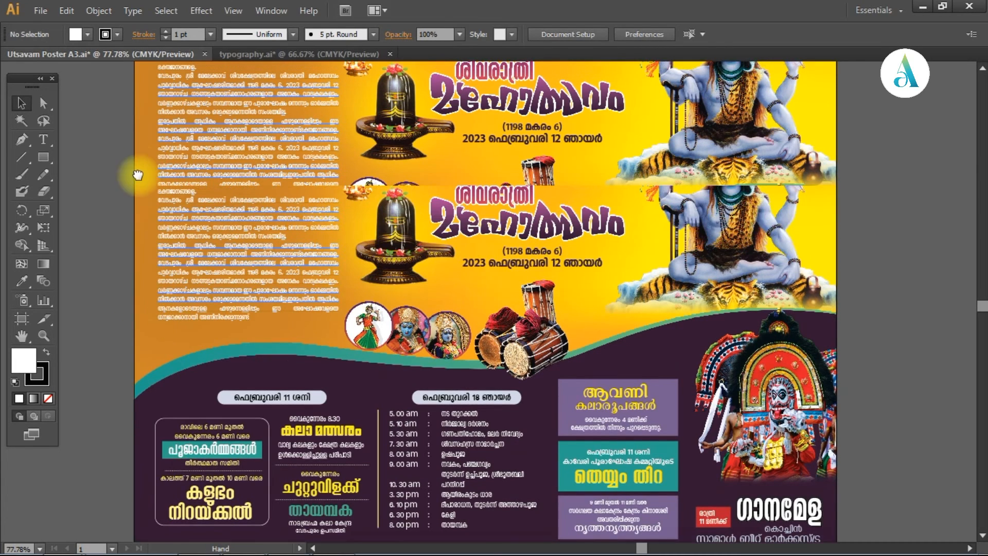